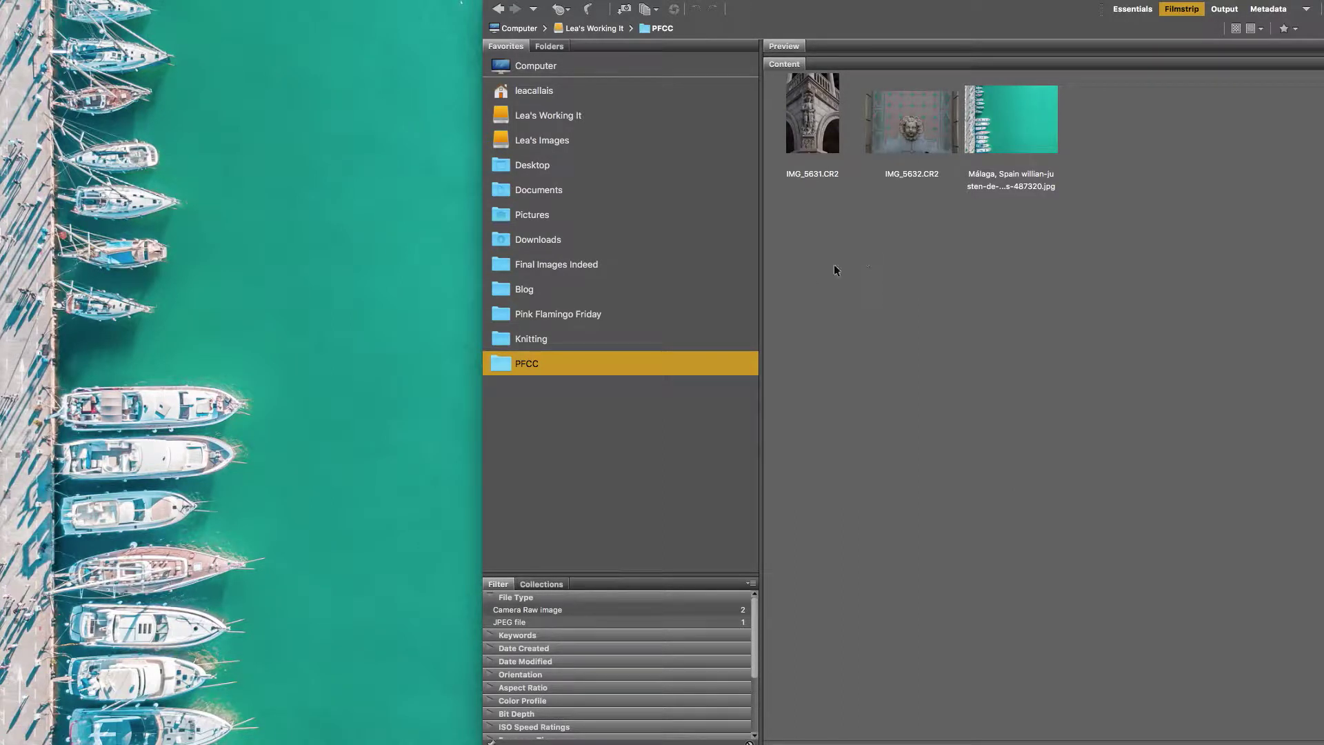
Select the knight statue photo IMG_5631.CR2 in the PFCC folder and open it in Camera Raw.
click(816, 129)
key(Right)
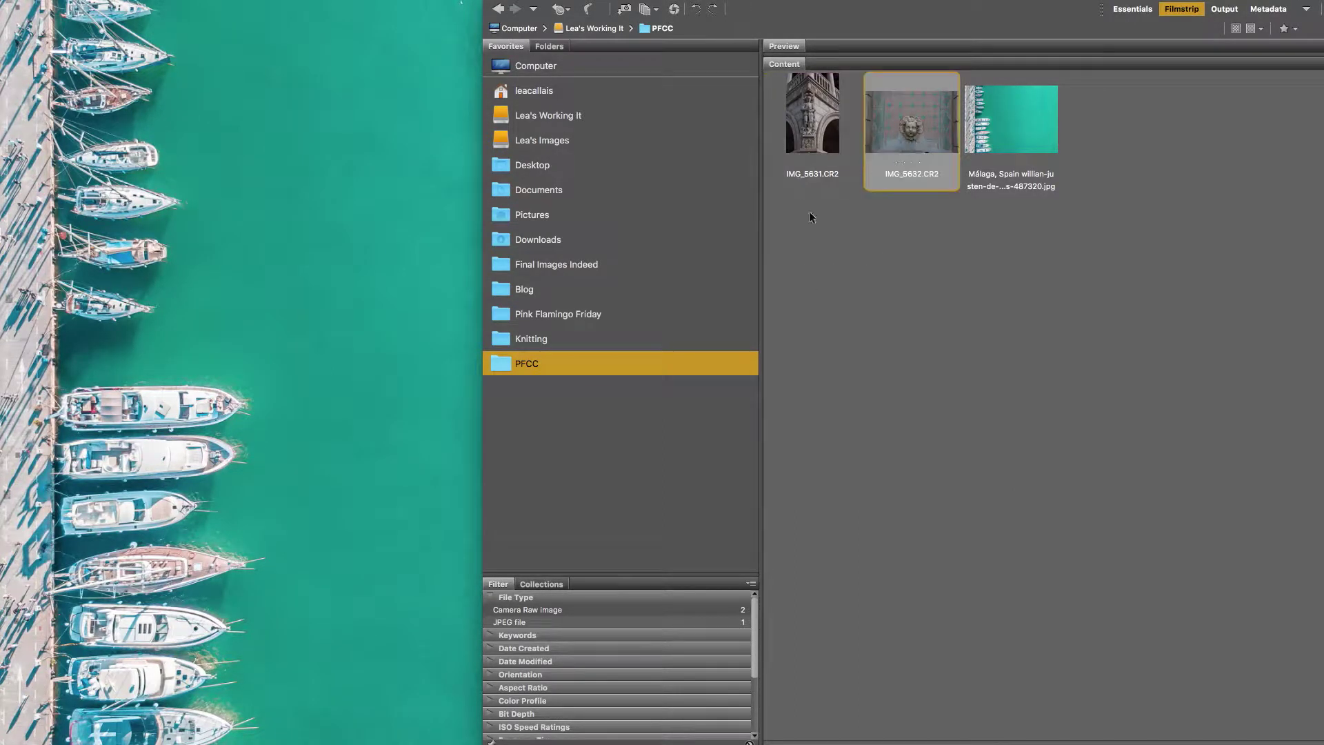
double_click(821, 126)
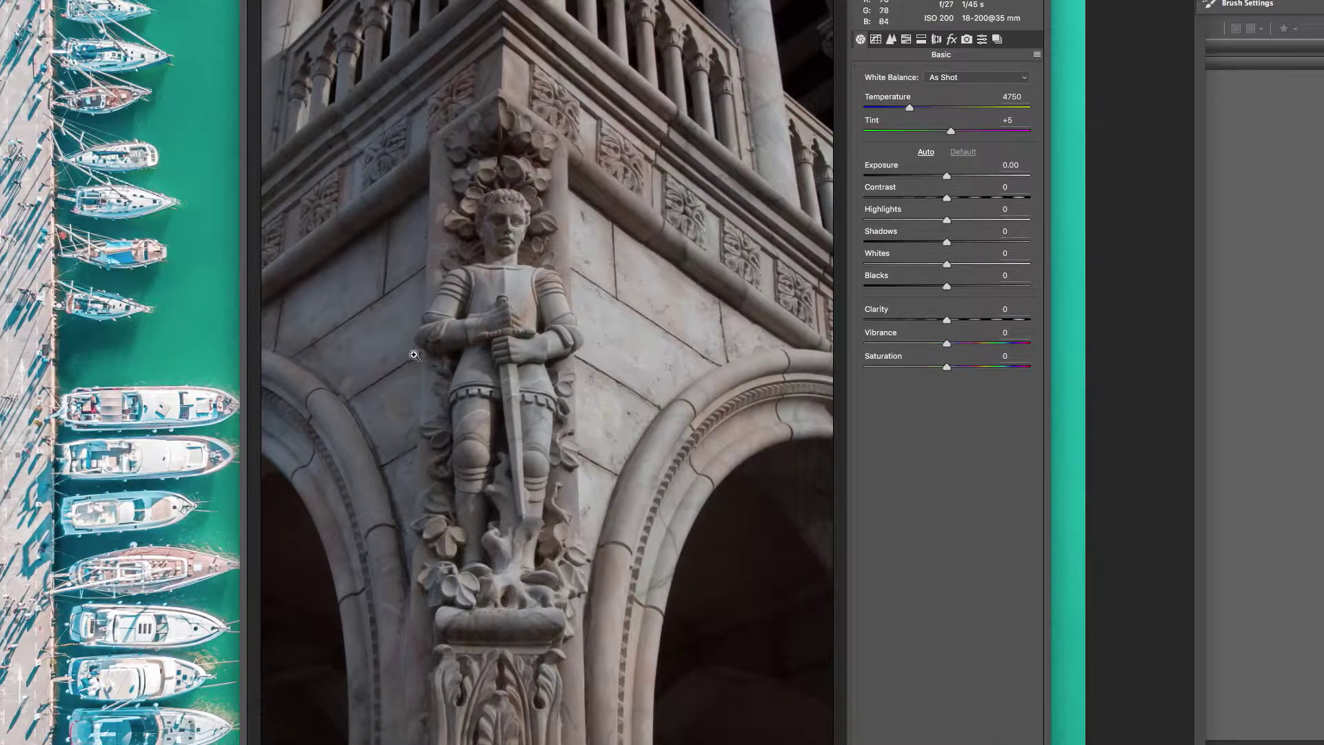
Switch the camera profile, add Dehaze, and enable lens profile and chromatic aberration corrections.
click(967, 40)
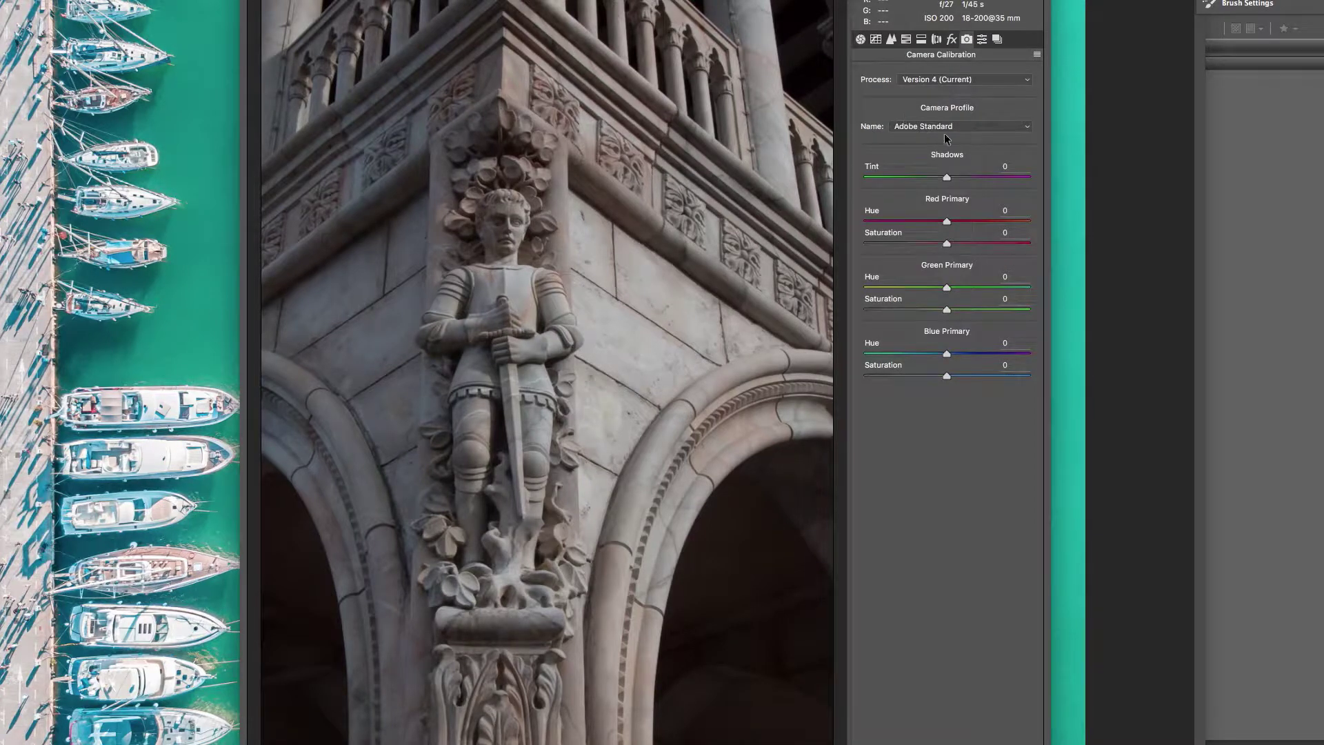
click(1027, 126)
click(924, 142)
click(952, 39)
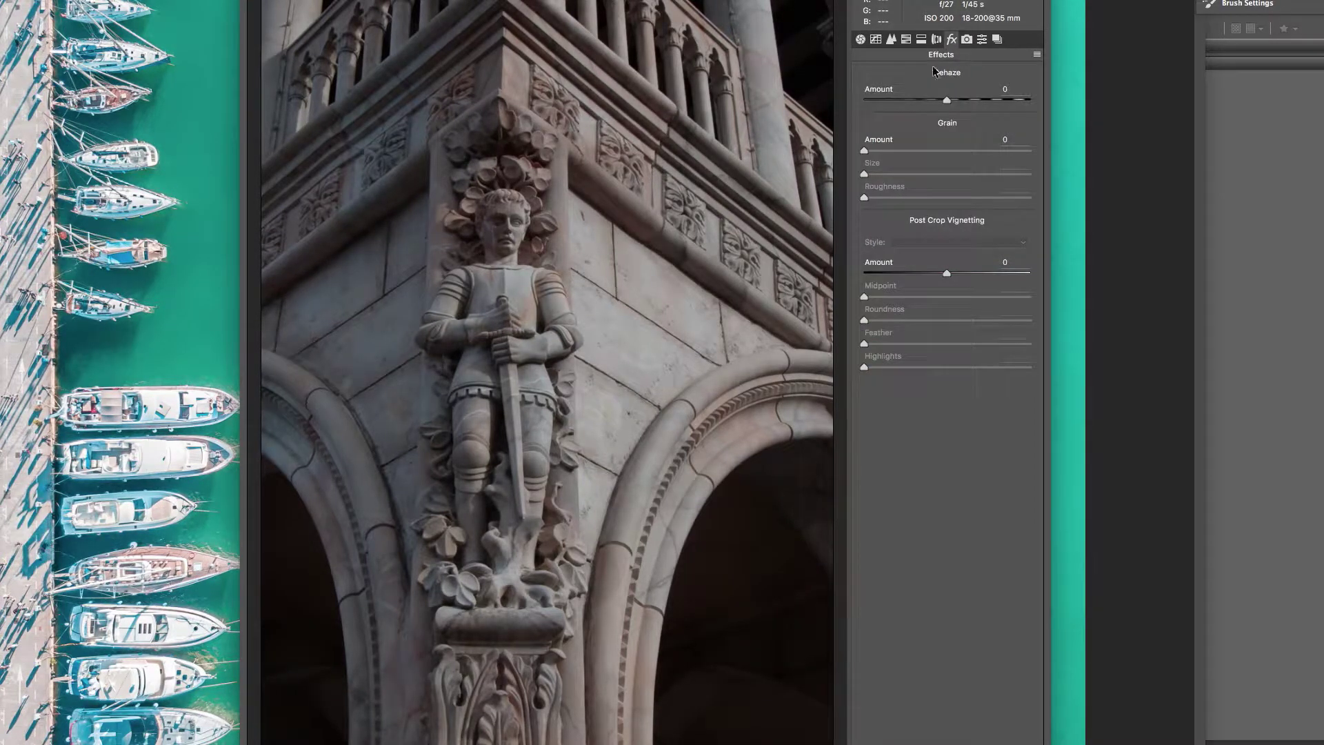
drag(949, 101, 969, 101)
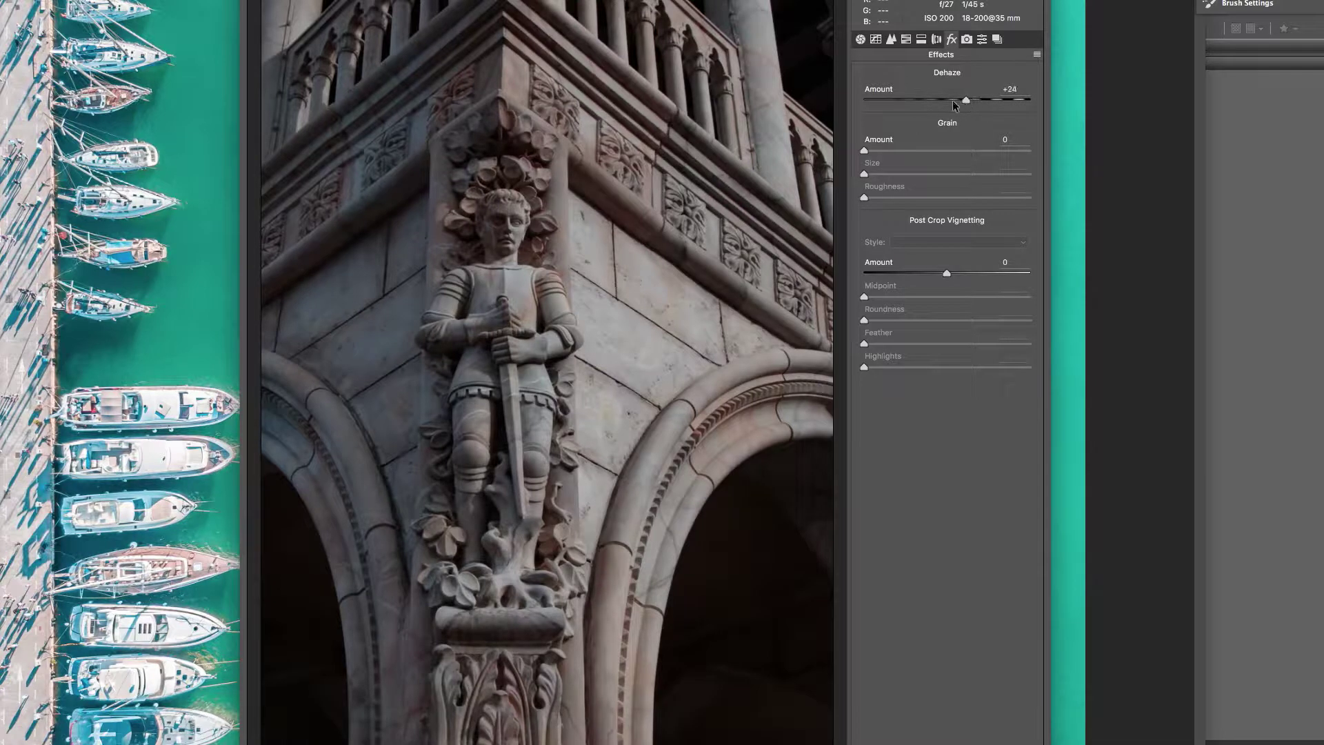
key(Tab)
click(937, 39)
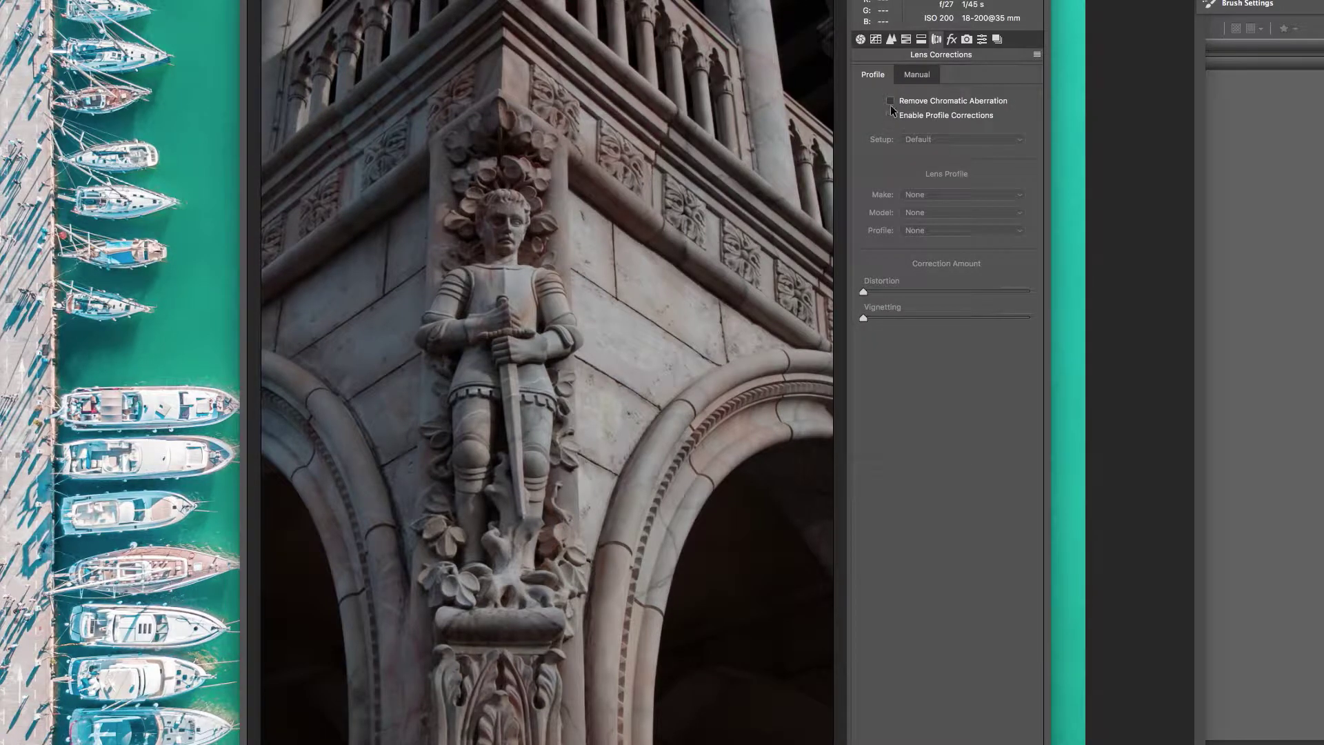
click(890, 115)
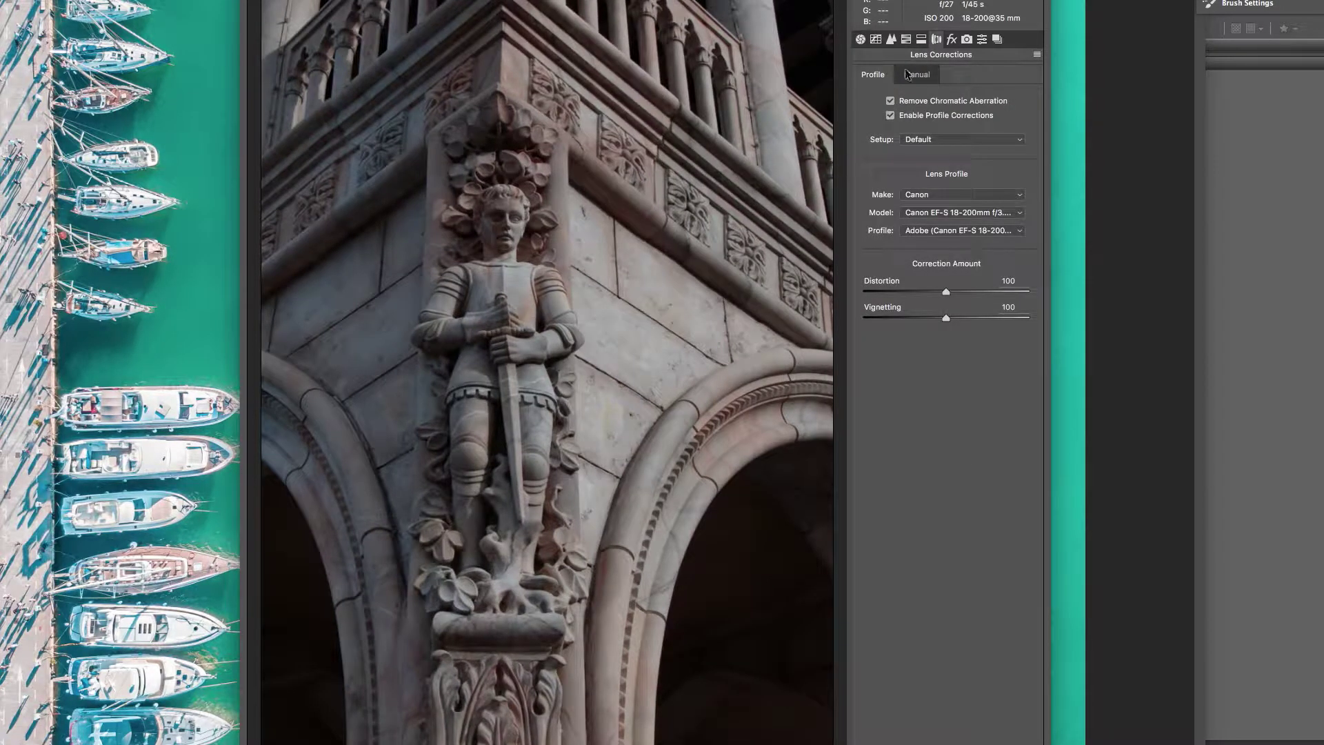
Set sharpening amount 47 with masking 57 and luminance noise reduction 27.
click(891, 39)
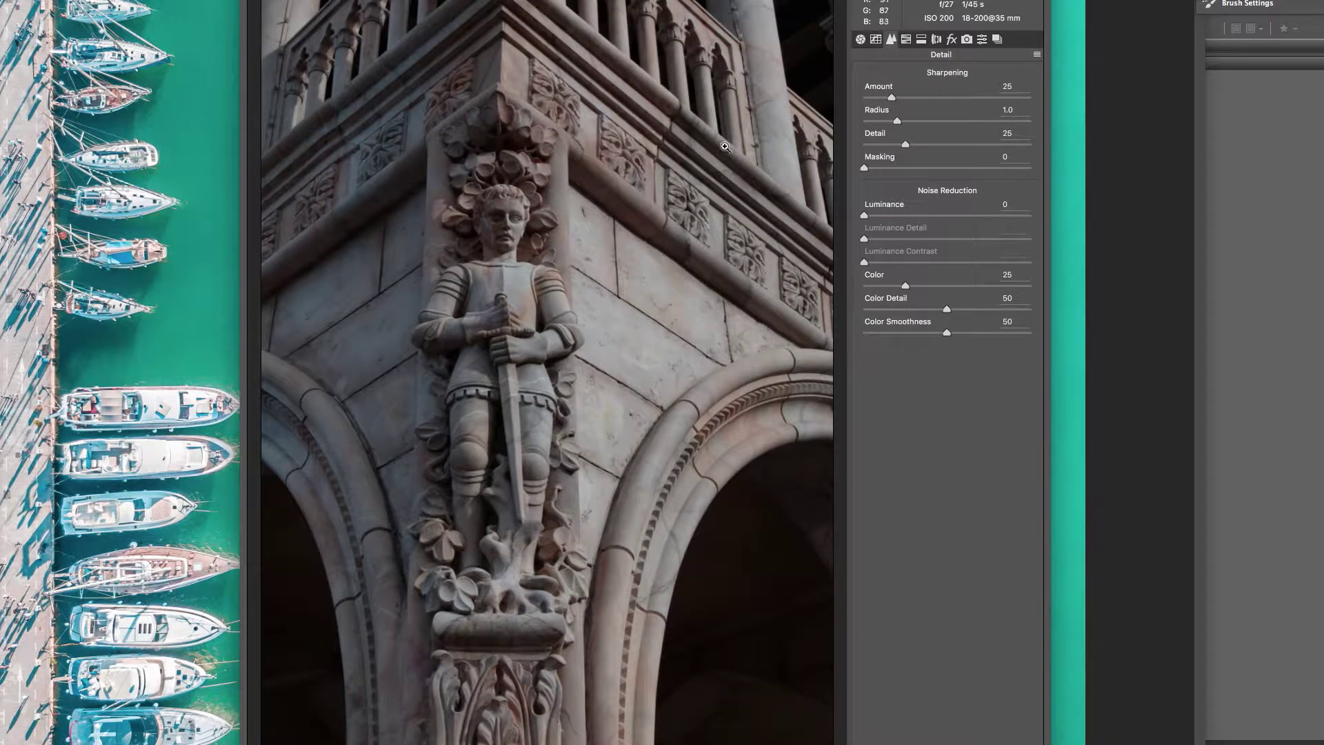
drag(864, 167, 959, 172)
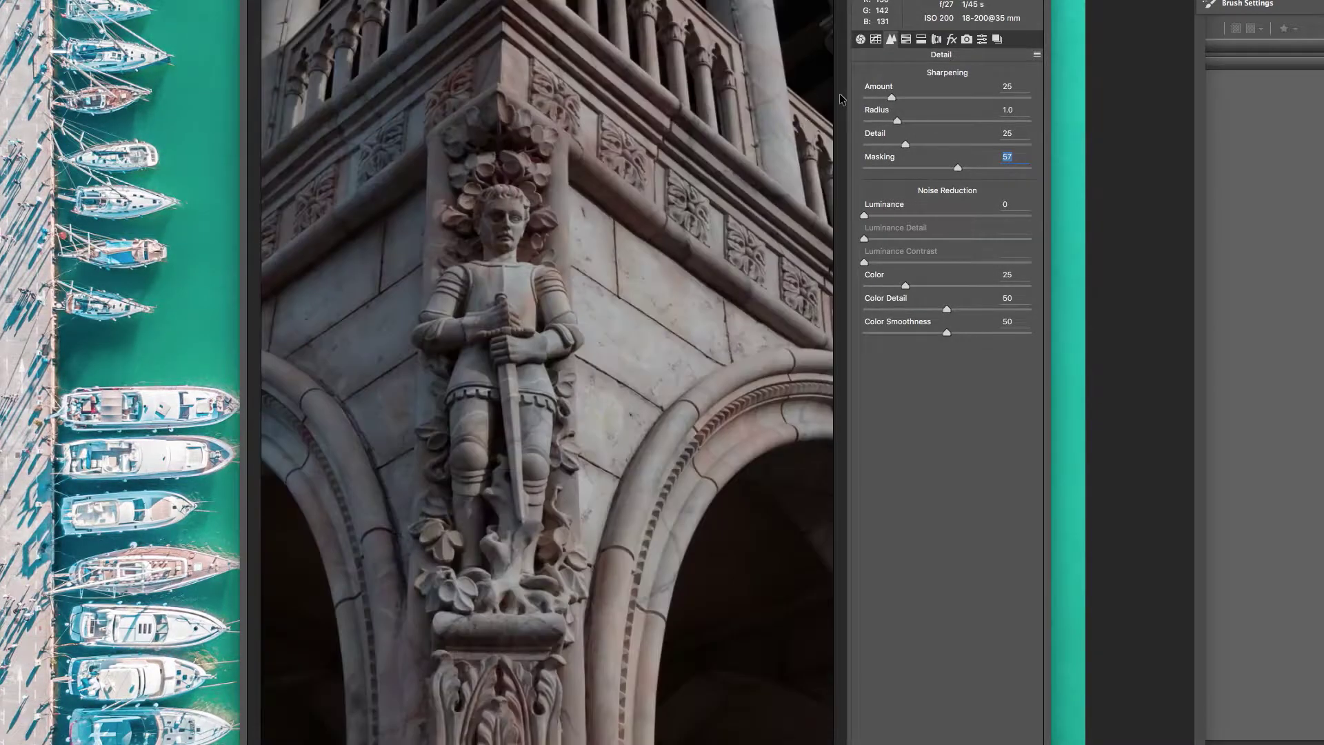
click(925, 97)
click(909, 216)
click(907, 262)
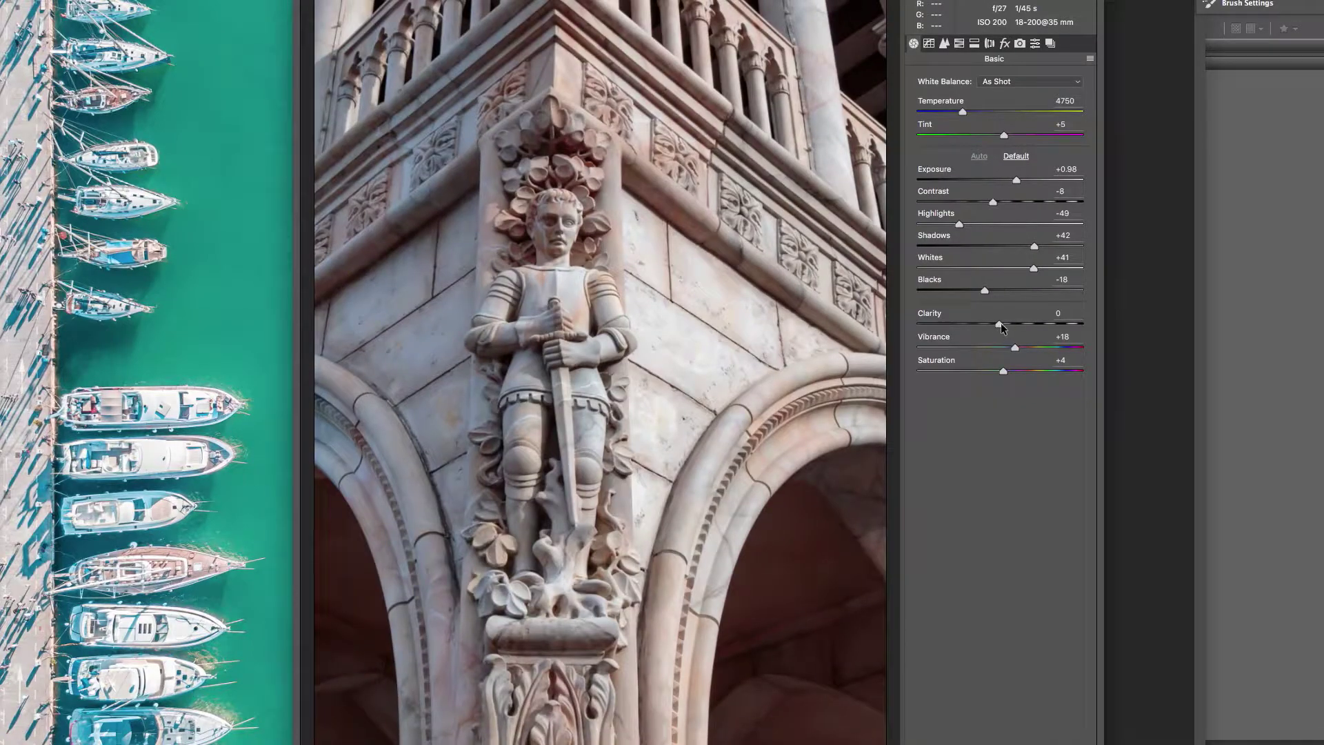
Raise Clarity to +7 and Vibrance to +27 on the knight photo.
drag(1000, 322, 1022, 348)
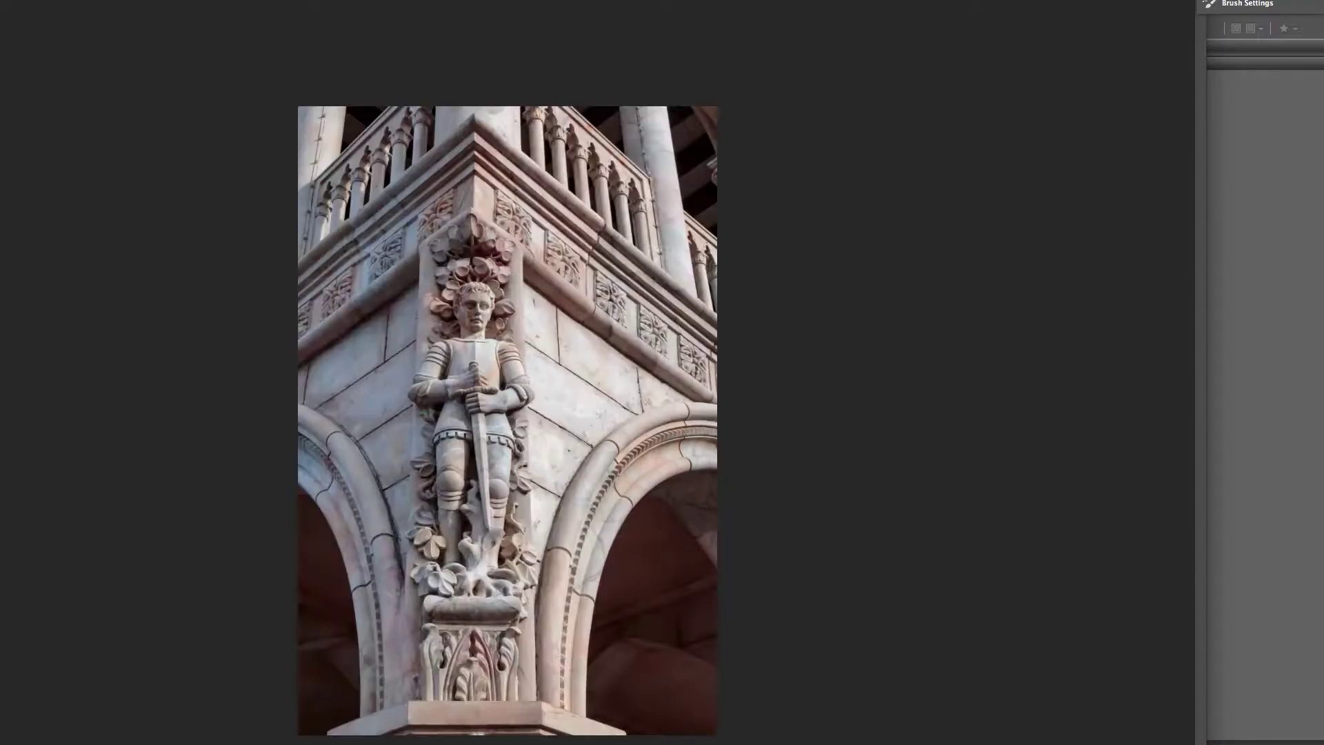
Tile the documents, copy the statue layer into the boats document, and close the raw file unsaved.
click(220, 0)
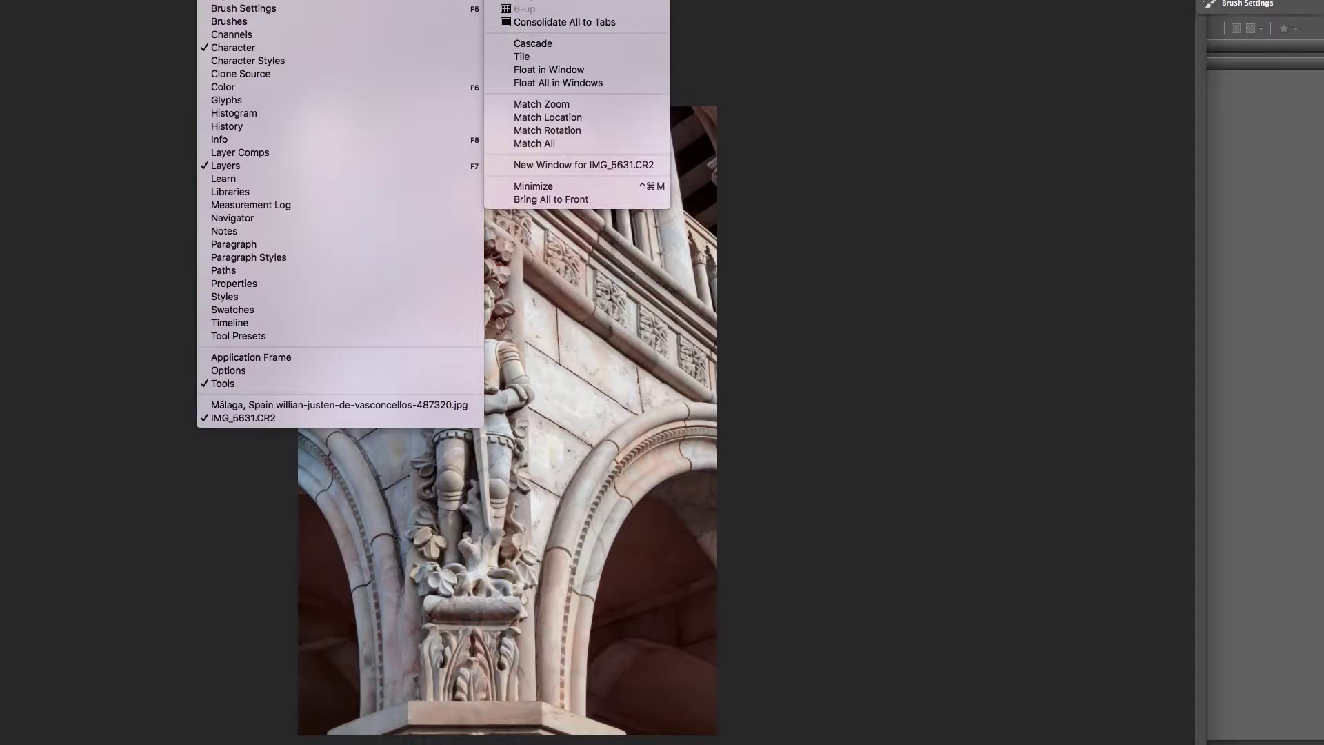
click(521, 56)
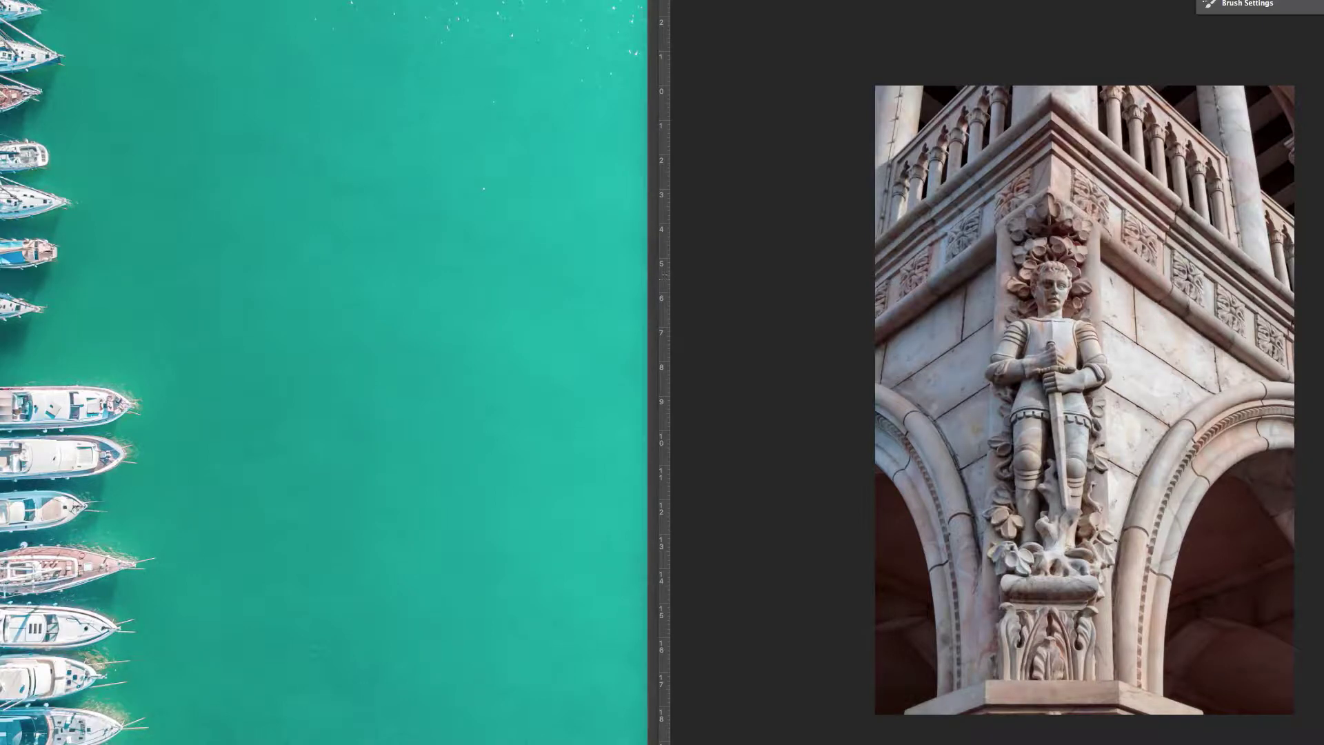
drag(1302, 258, 330, 421)
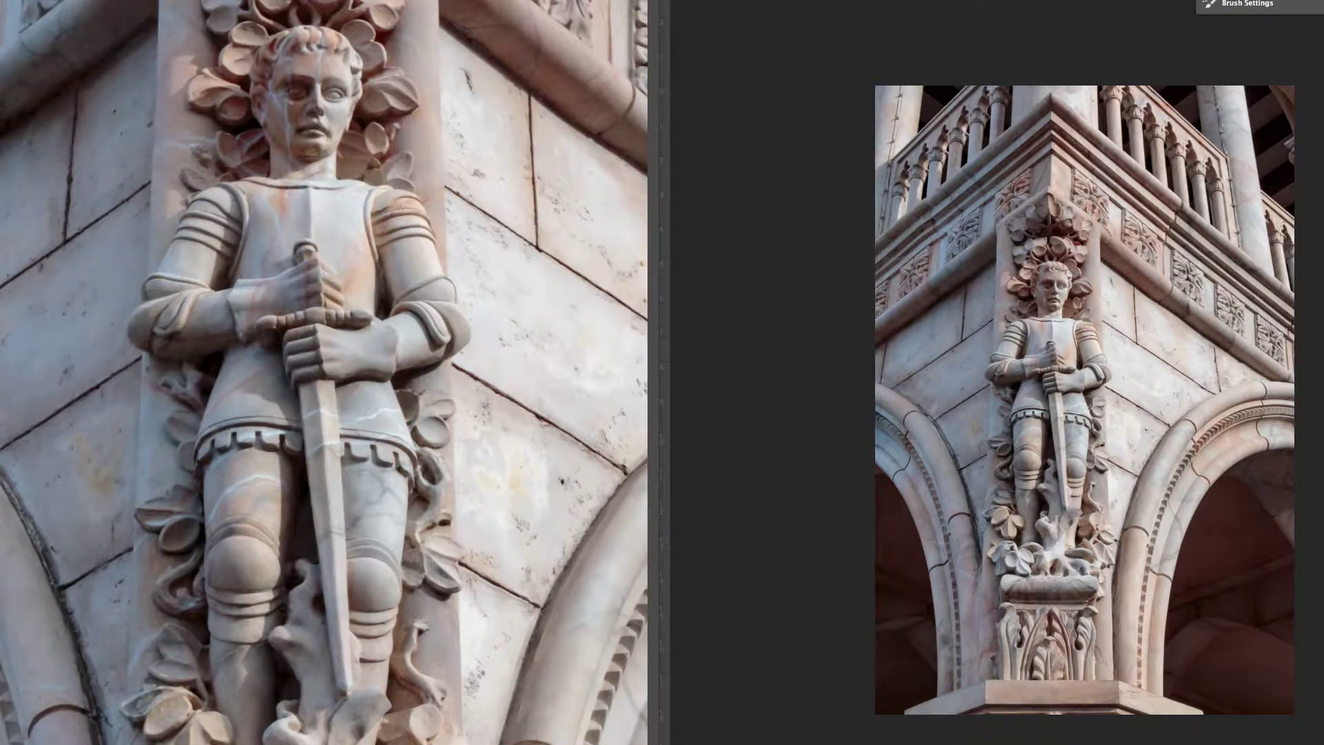
key(super+w)
click(610, 196)
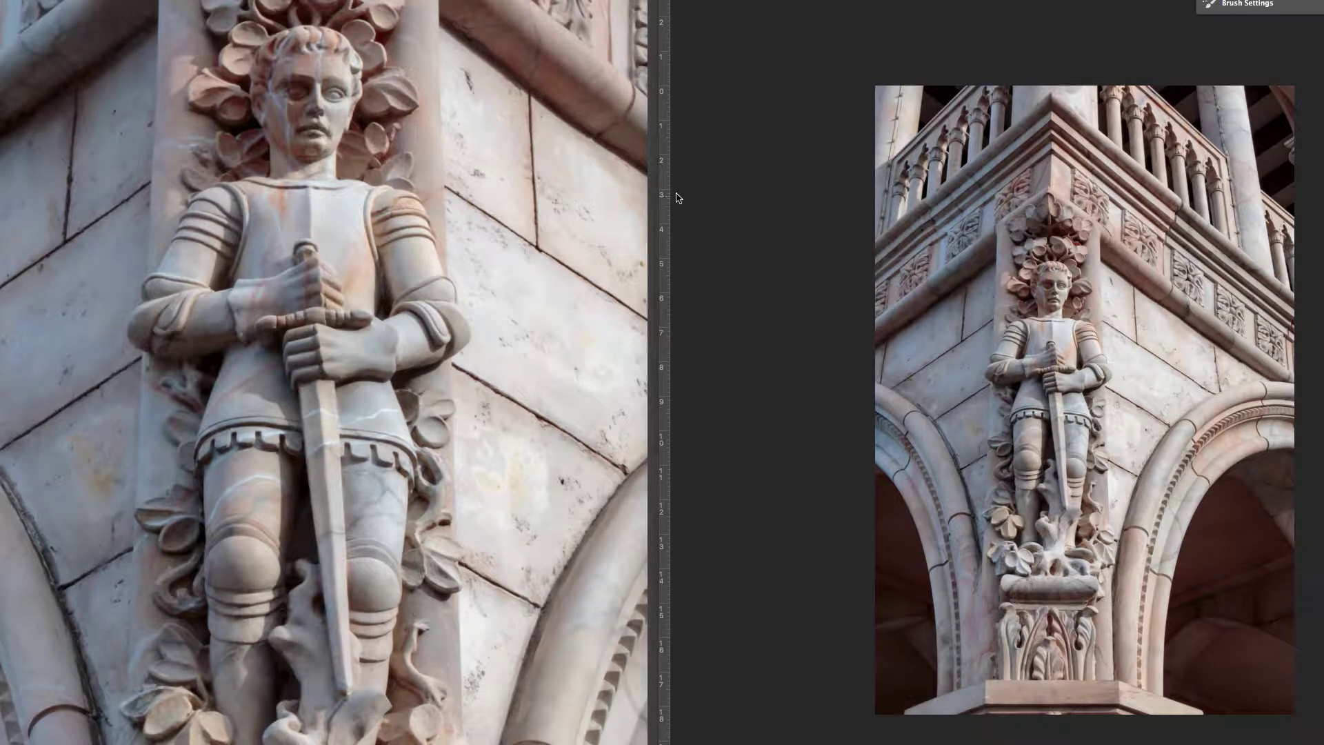
Open the cherub tile photo IMG_5632.CR2 from Bridge in Camera Raw.
key(ctrl+o)
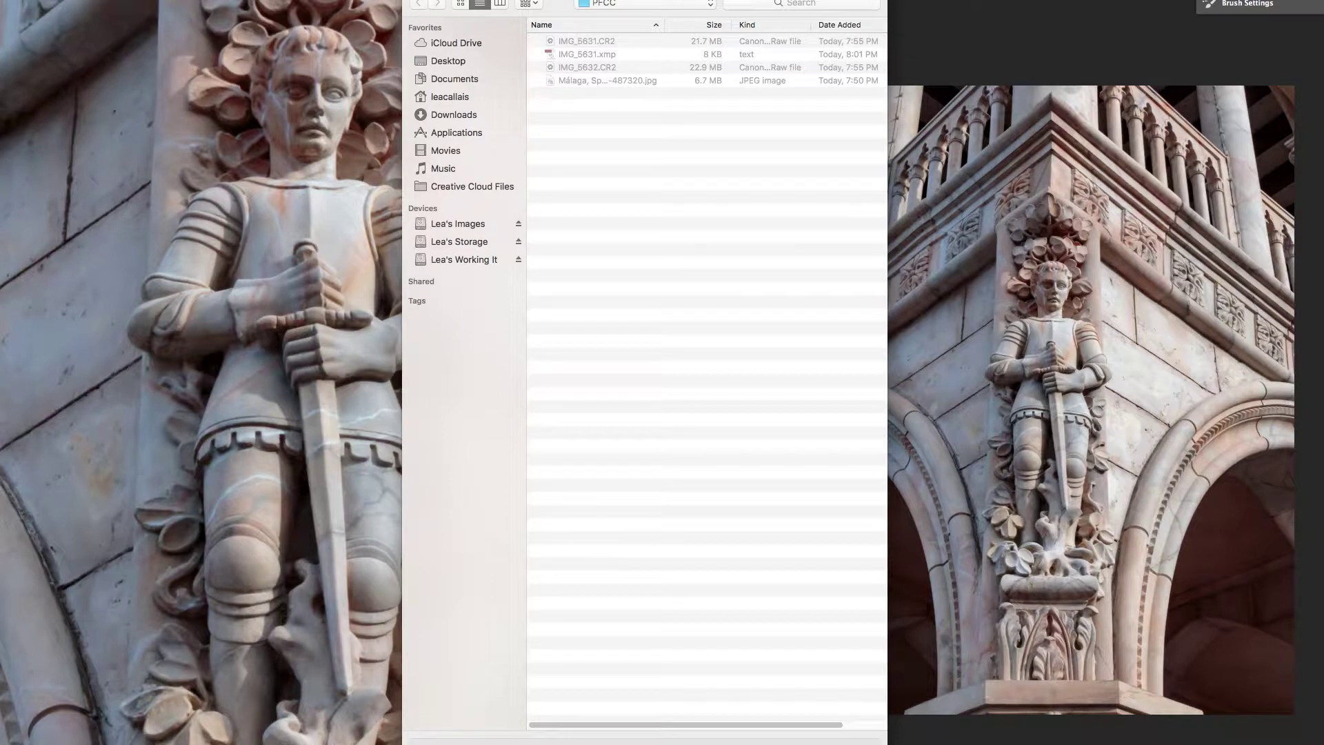
key(Escape)
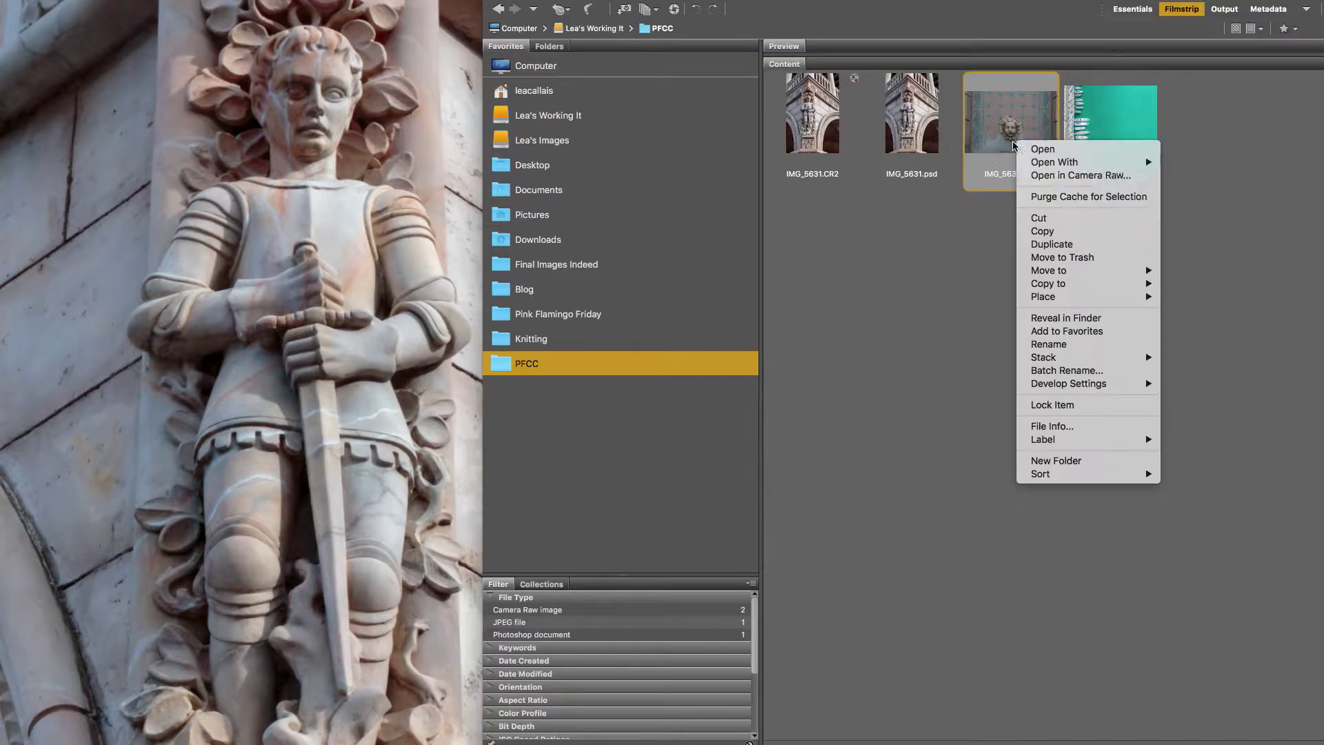
click(1063, 175)
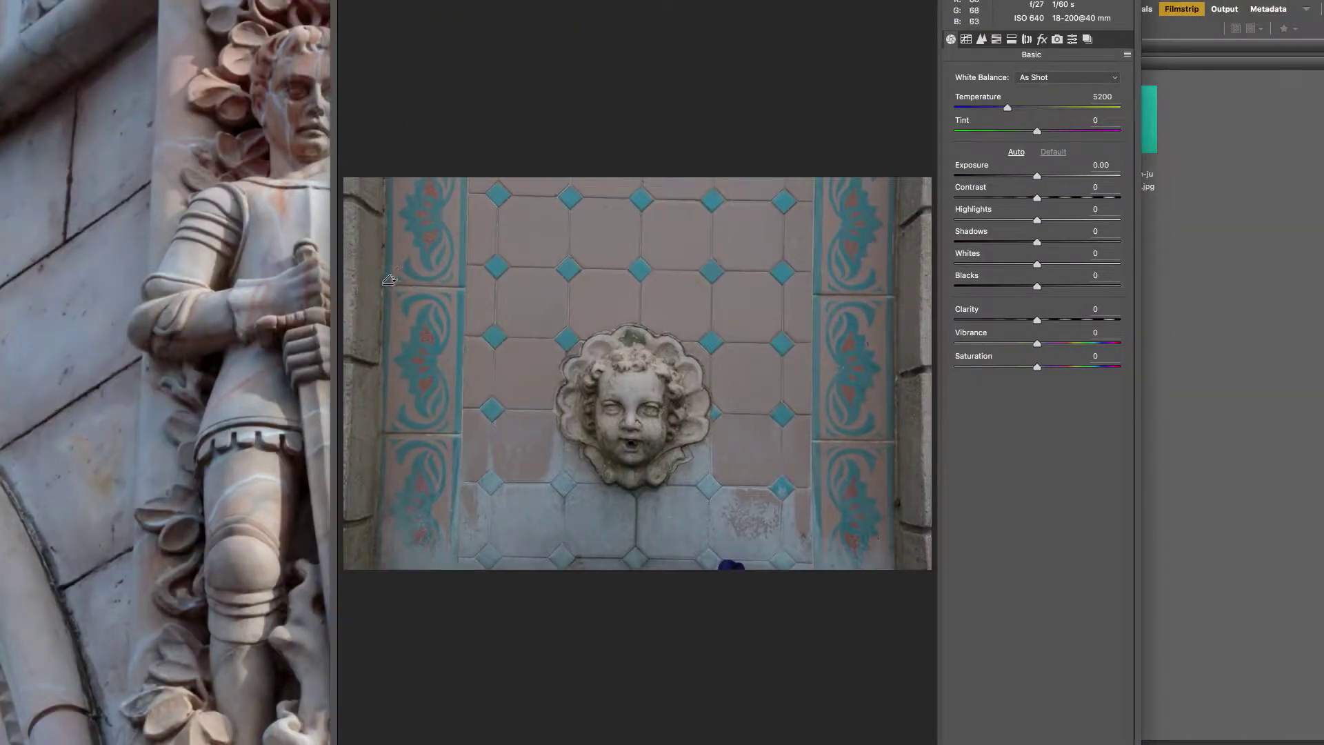
Level the tile photo and draw a first crop around the tiled wall.
drag(383, 282, 497, 277)
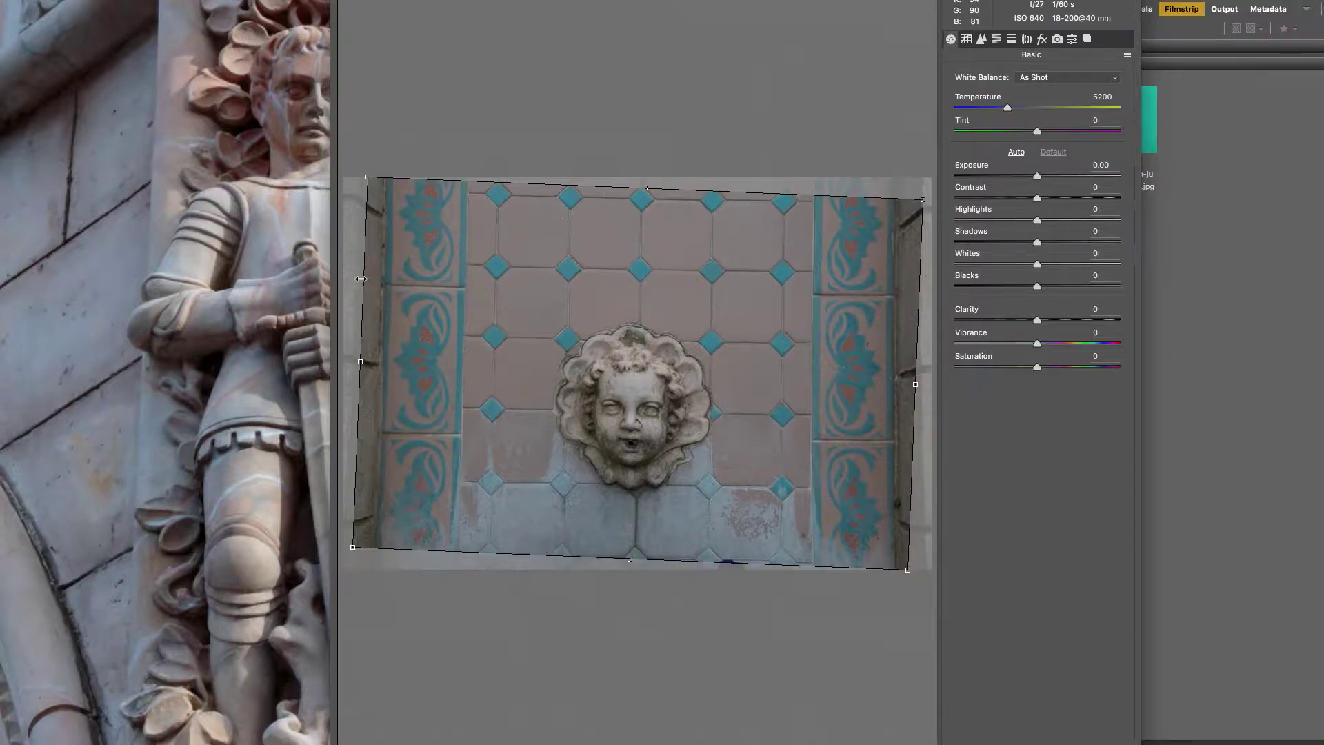
key(Return)
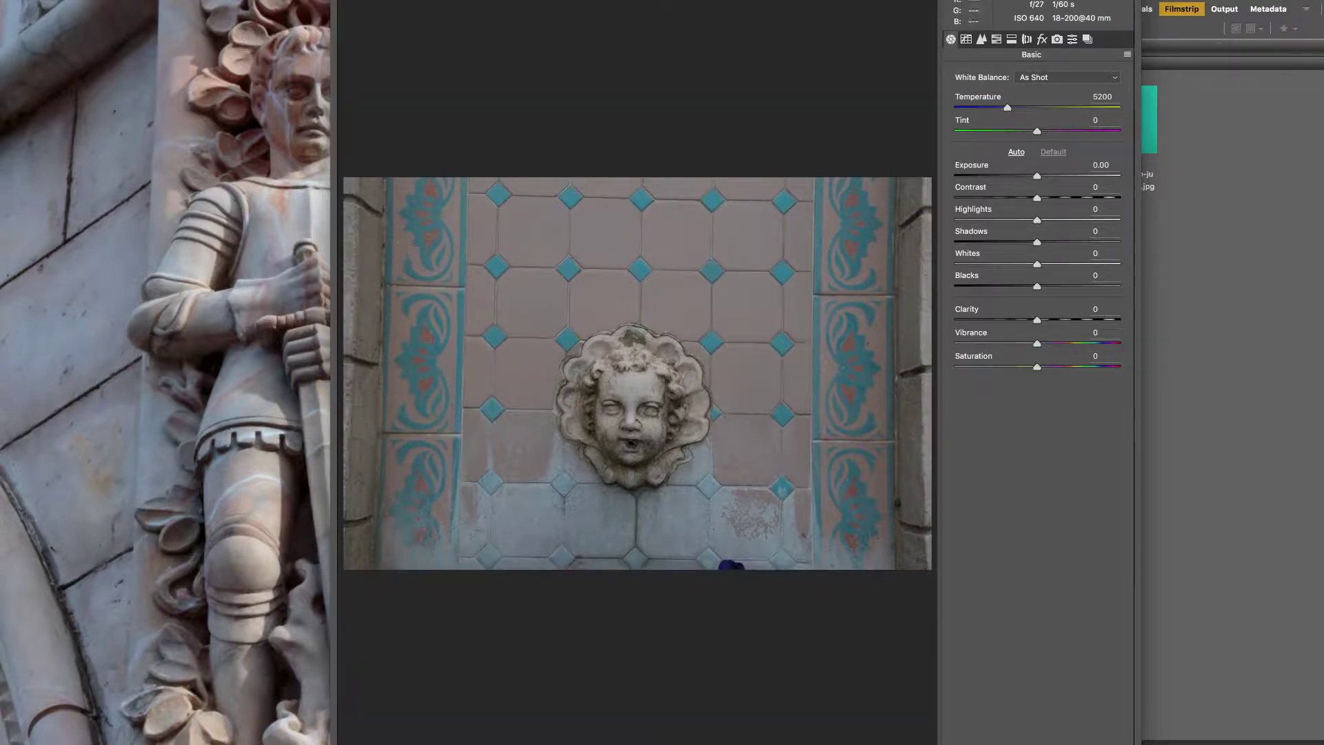
drag(393, 246, 909, 247)
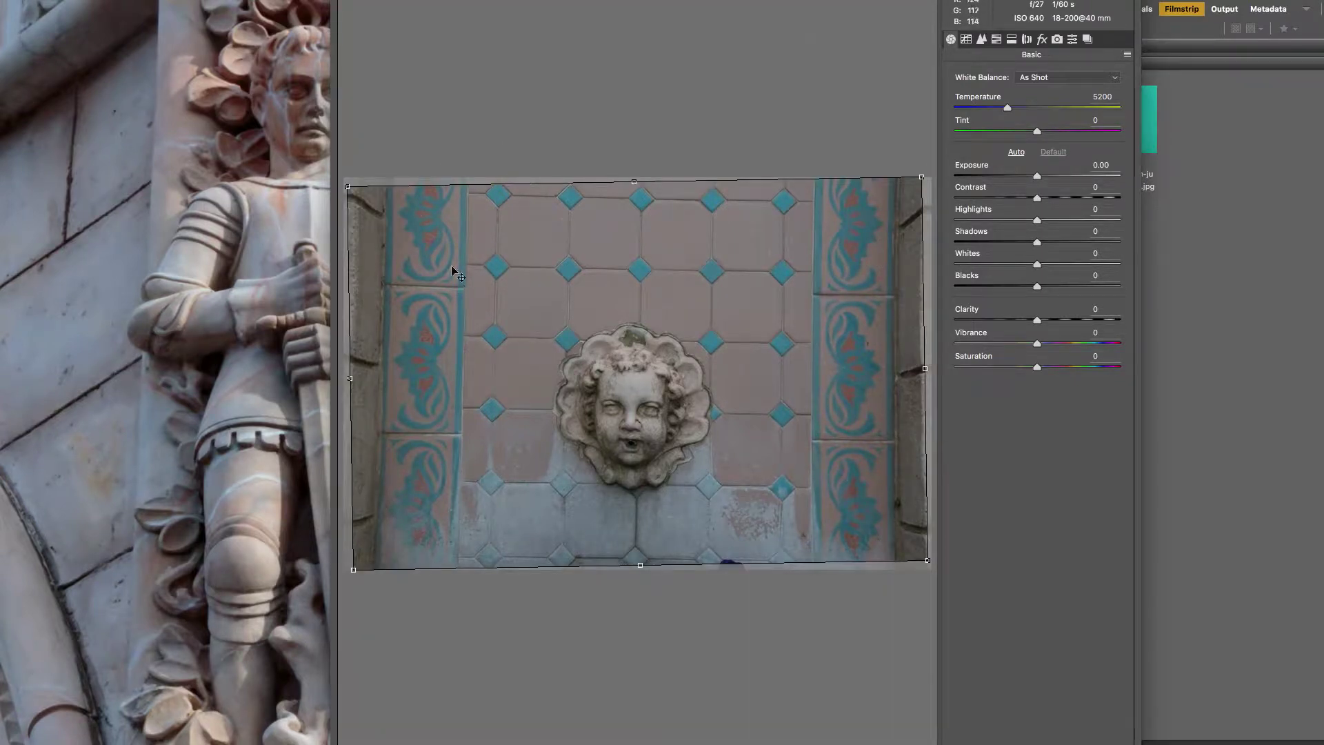
key(Return)
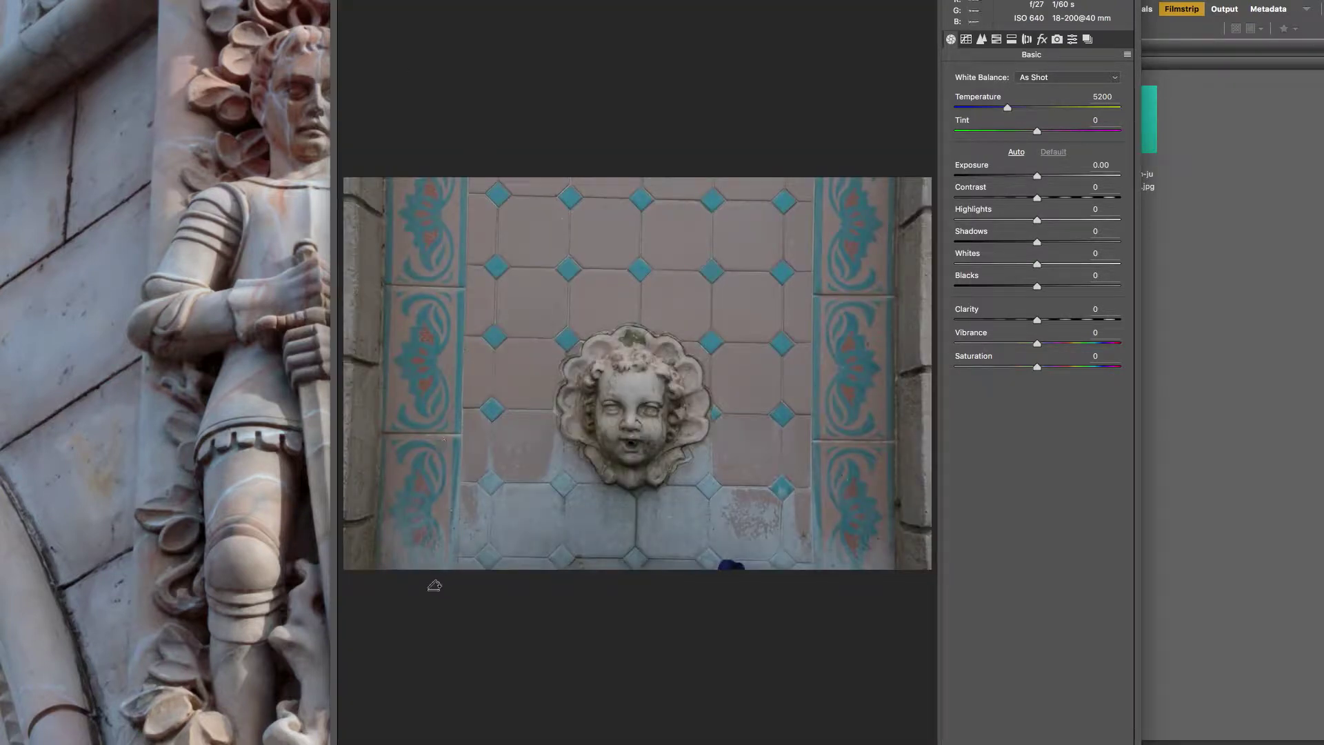
mouse_move(385, 178)
mouse_down()
mouse_move(895, 577)
mouse_move(896, 557)
mouse_up()
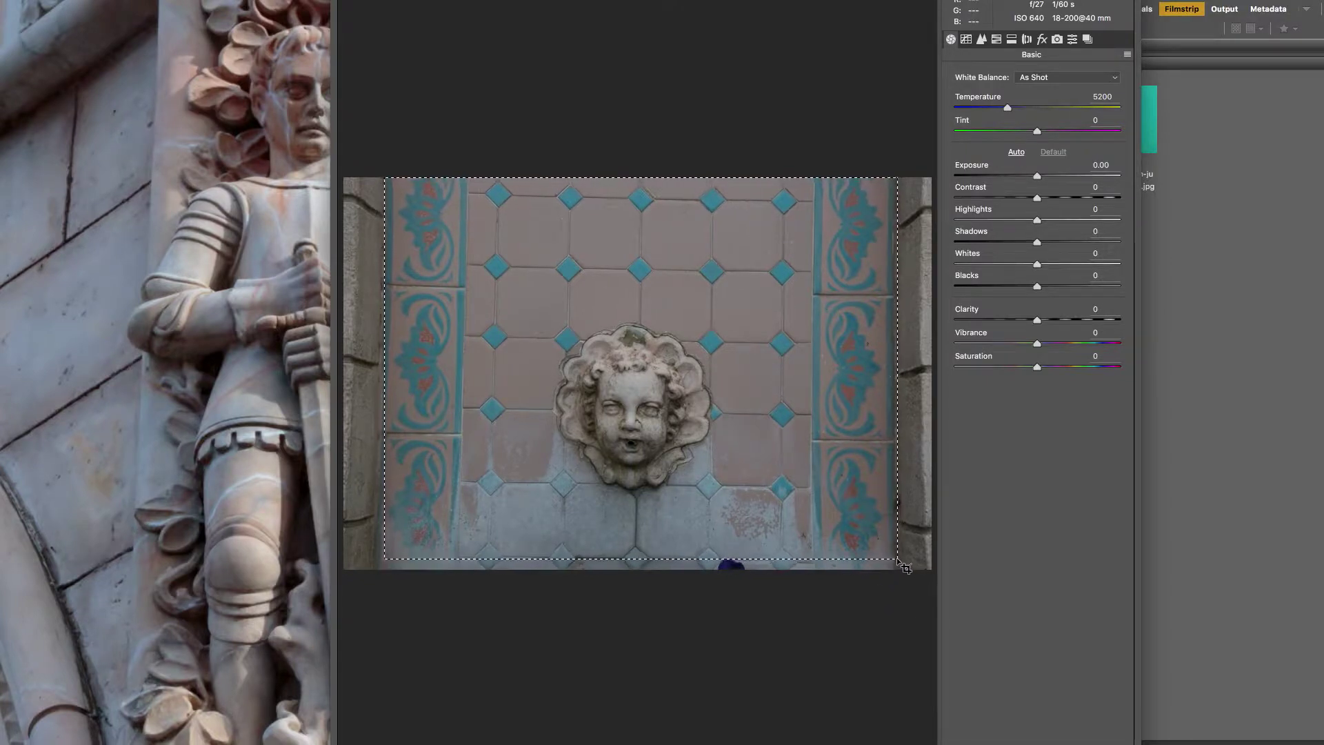
drag(640, 563, 640, 559)
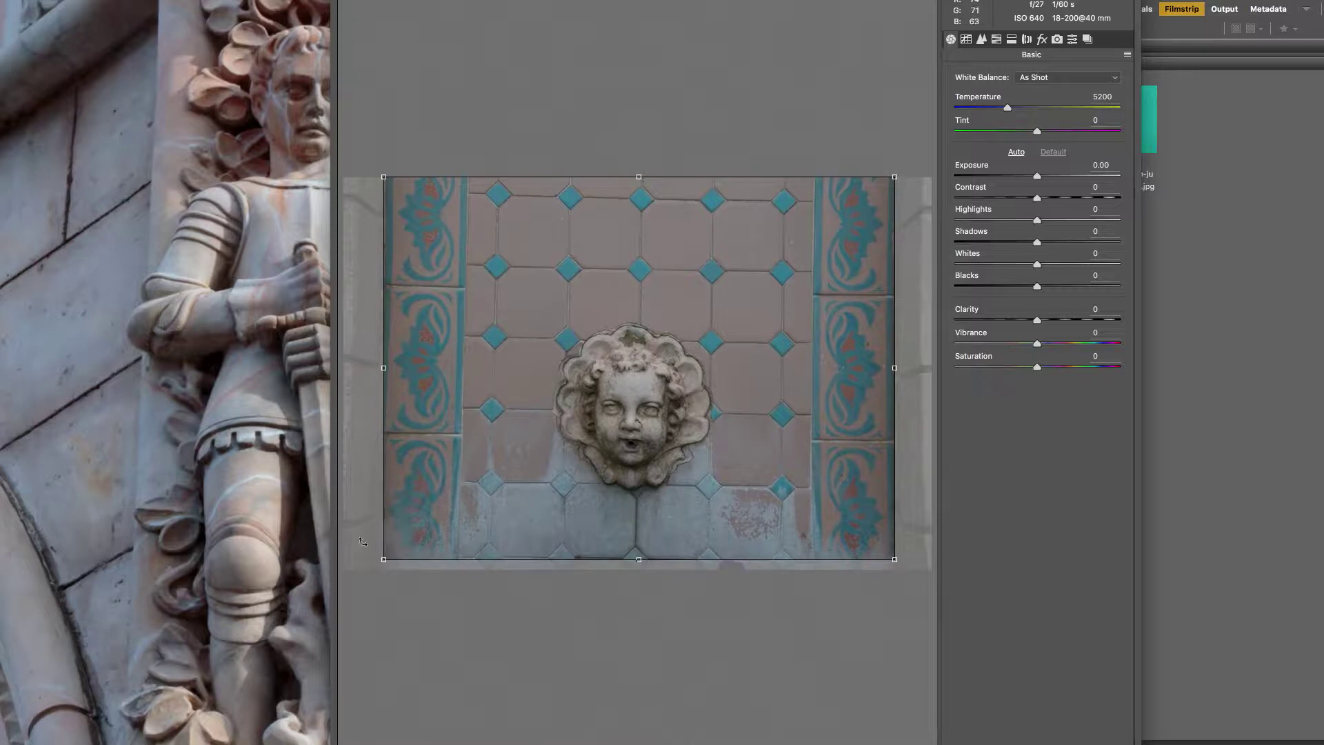
drag(383, 466, 348, 466)
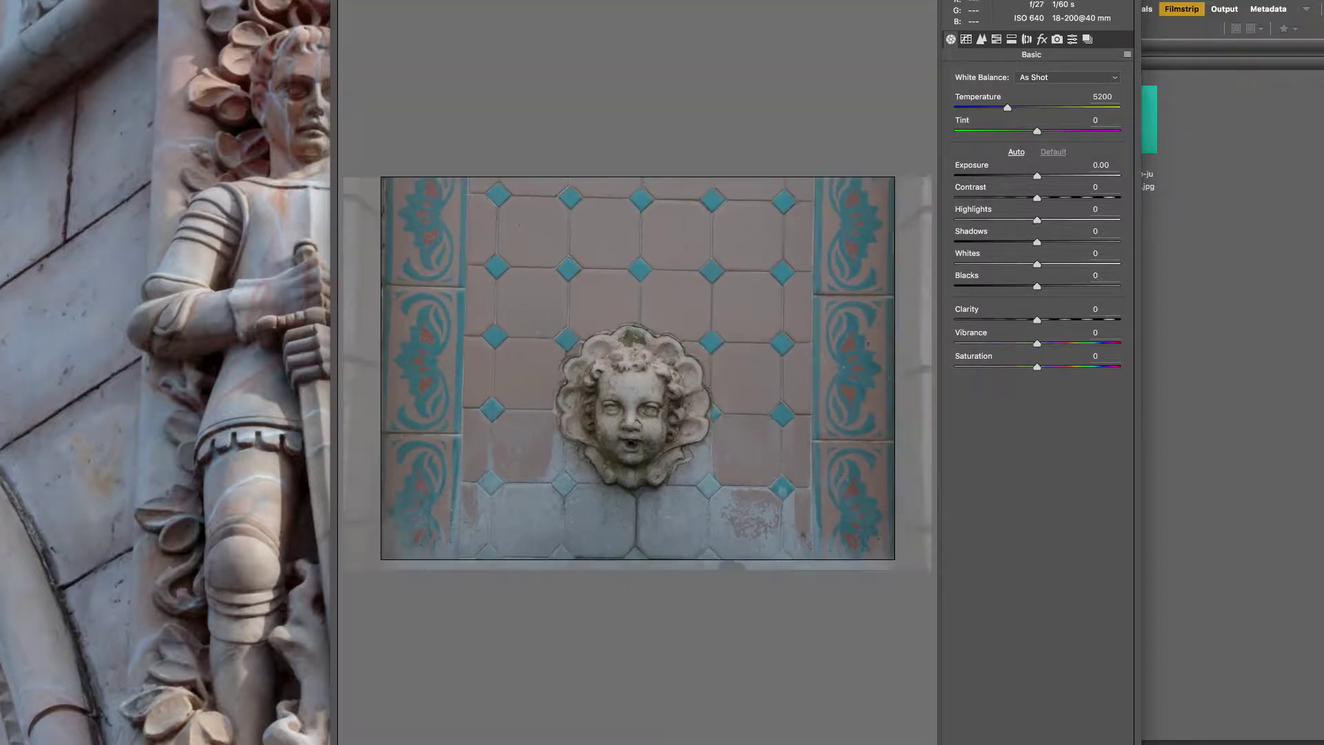
drag(639, 273, 793, 211)
Re-straighten along the tile rows, refine the crop edges, and apply the crop.
key(a)
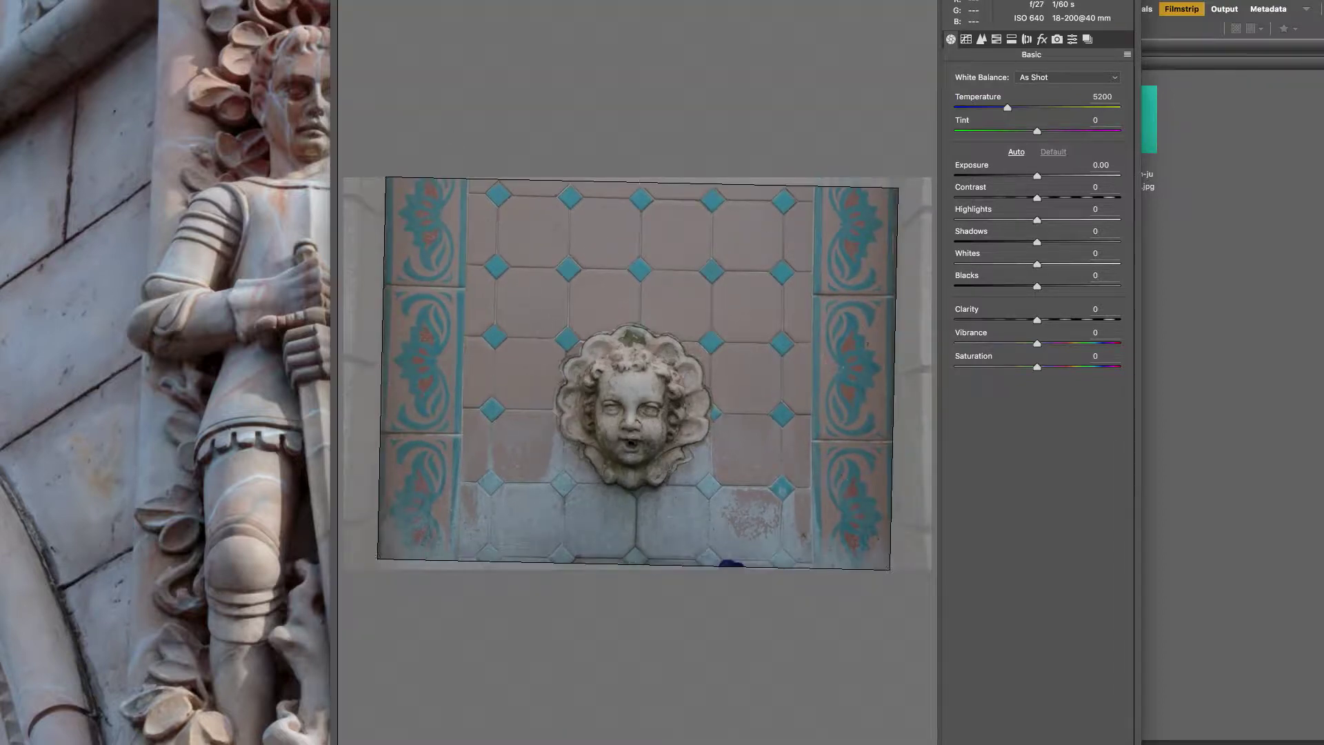
drag(877, 215, 433, 222)
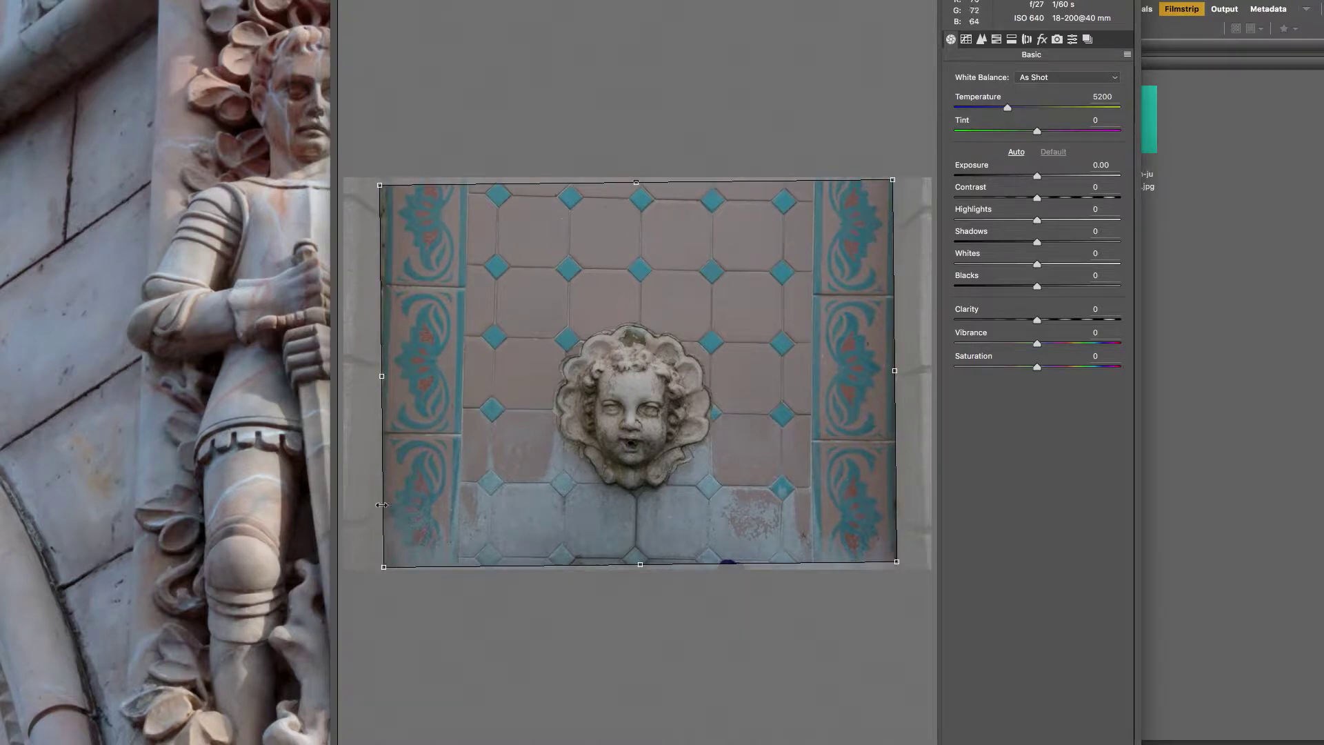
drag(381, 377, 384, 375)
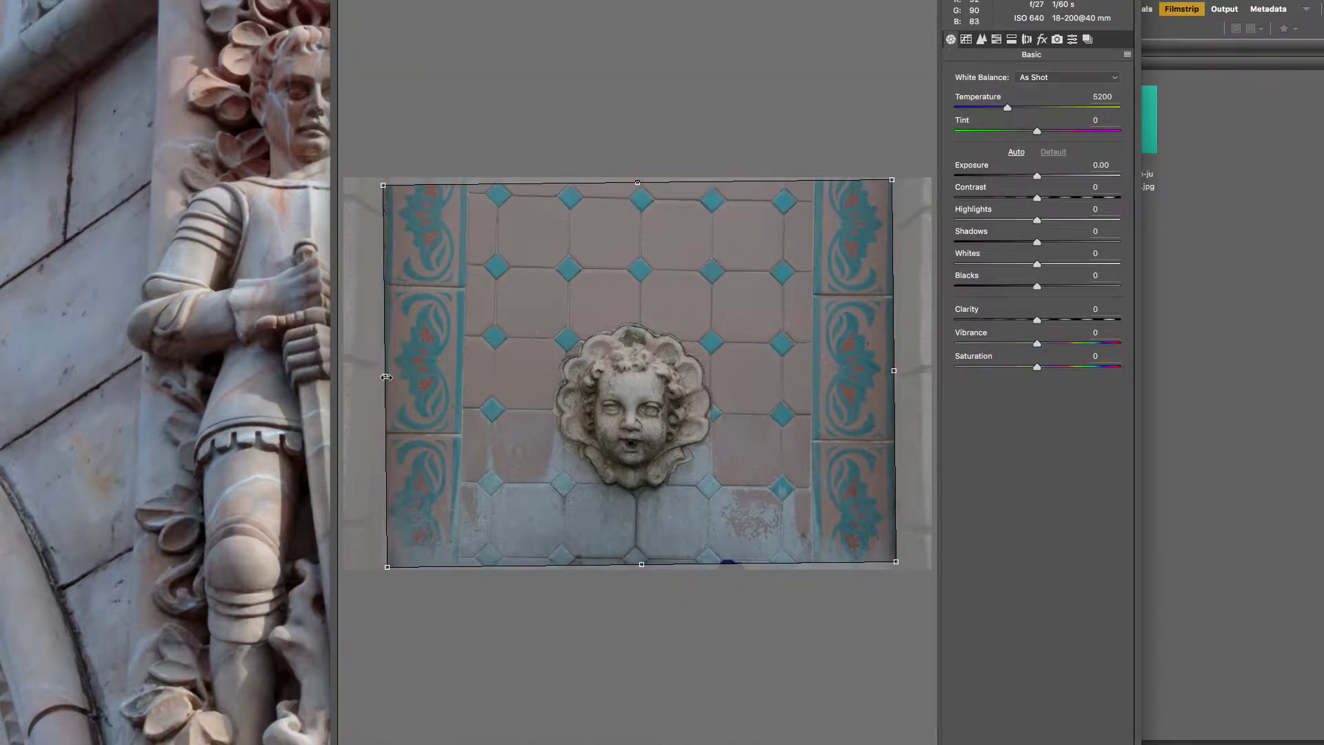
drag(642, 565, 650, 552)
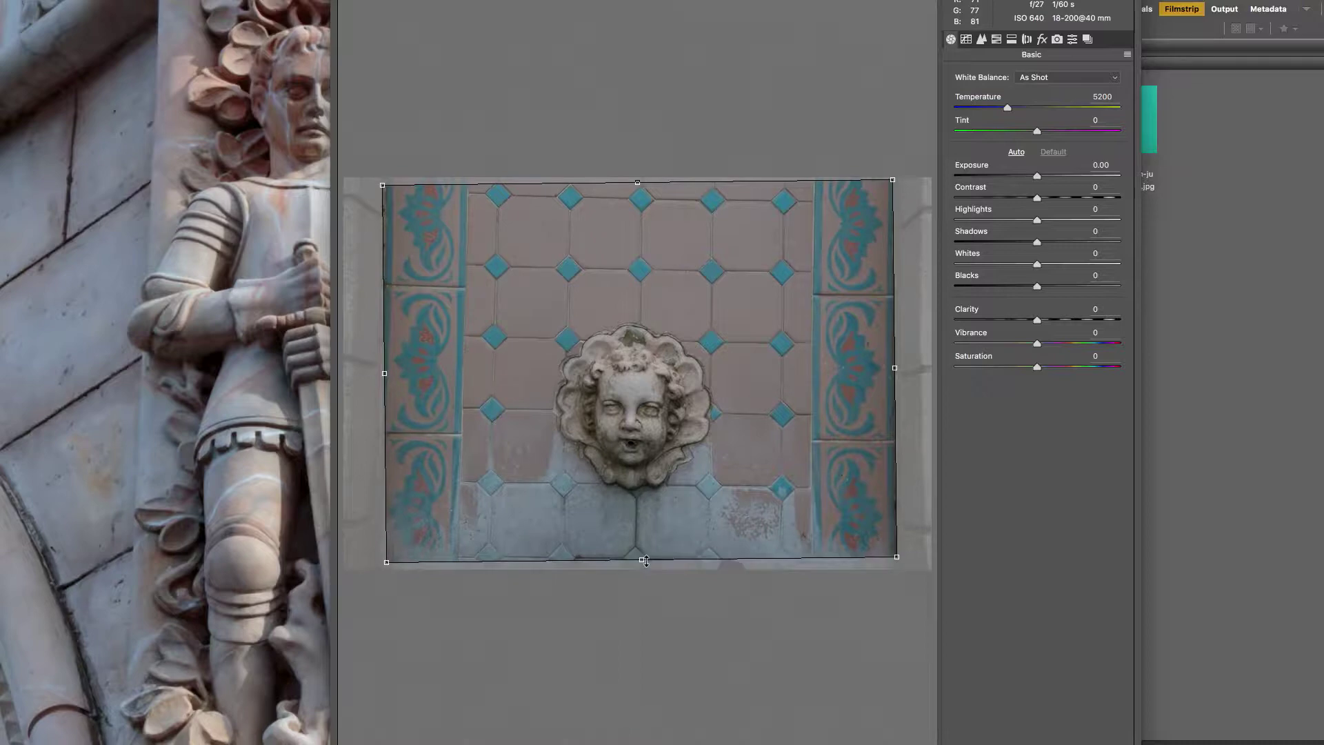
drag(638, 182, 634, 198)
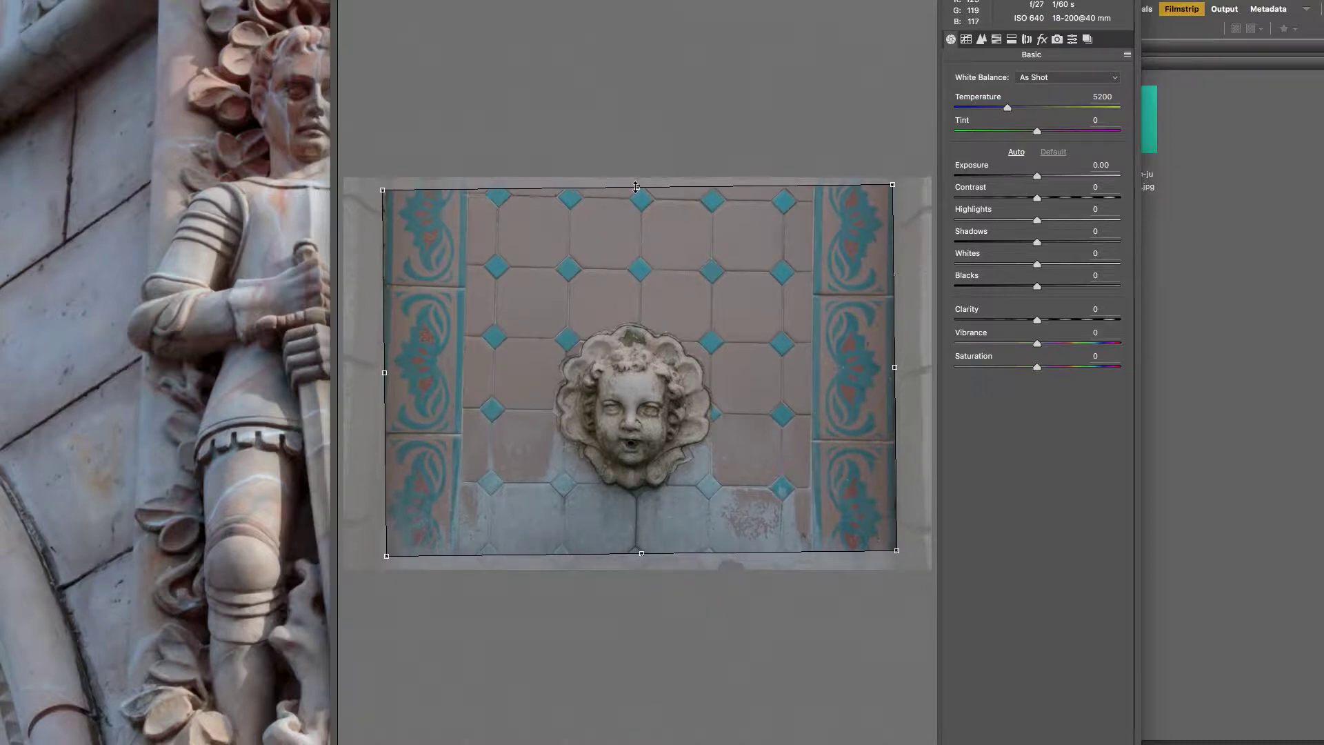
mouse_move(783, 262)
mouse_down()
mouse_move(560, 235)
mouse_move(491, 262)
mouse_up()
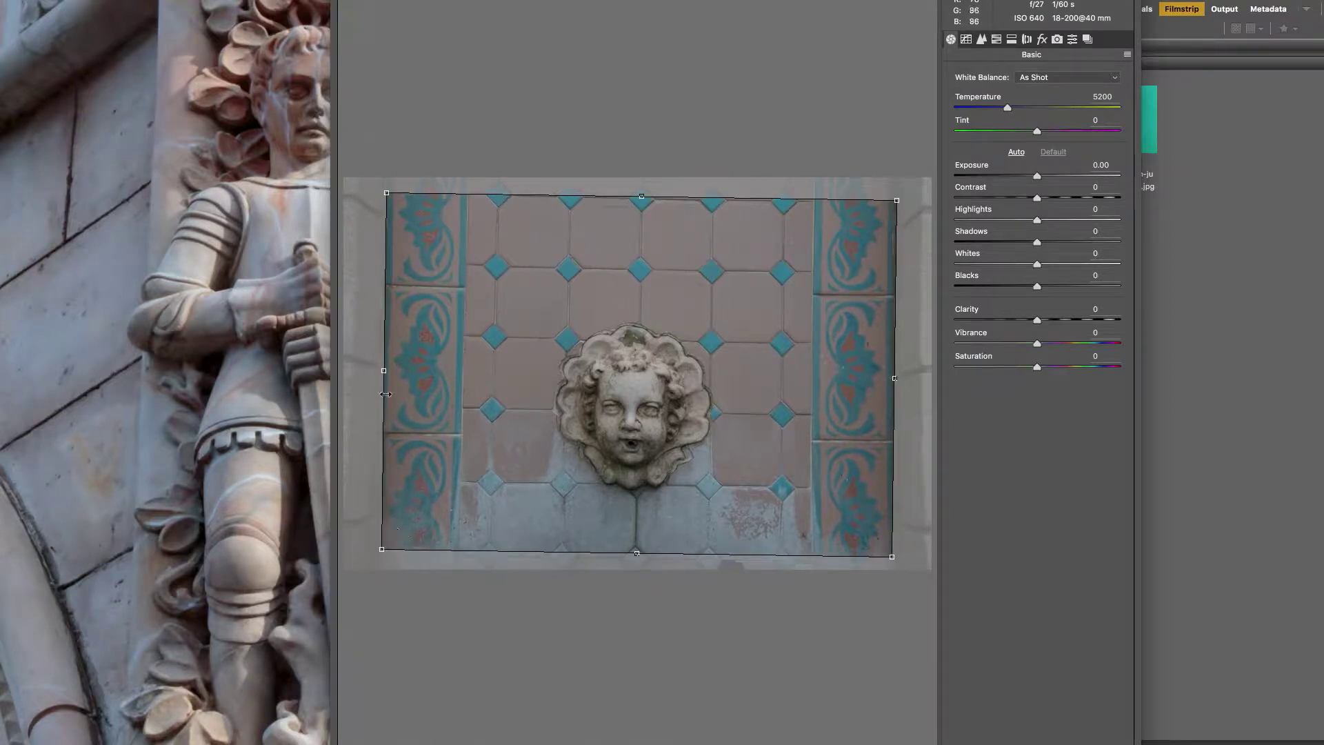
drag(382, 386, 379, 385)
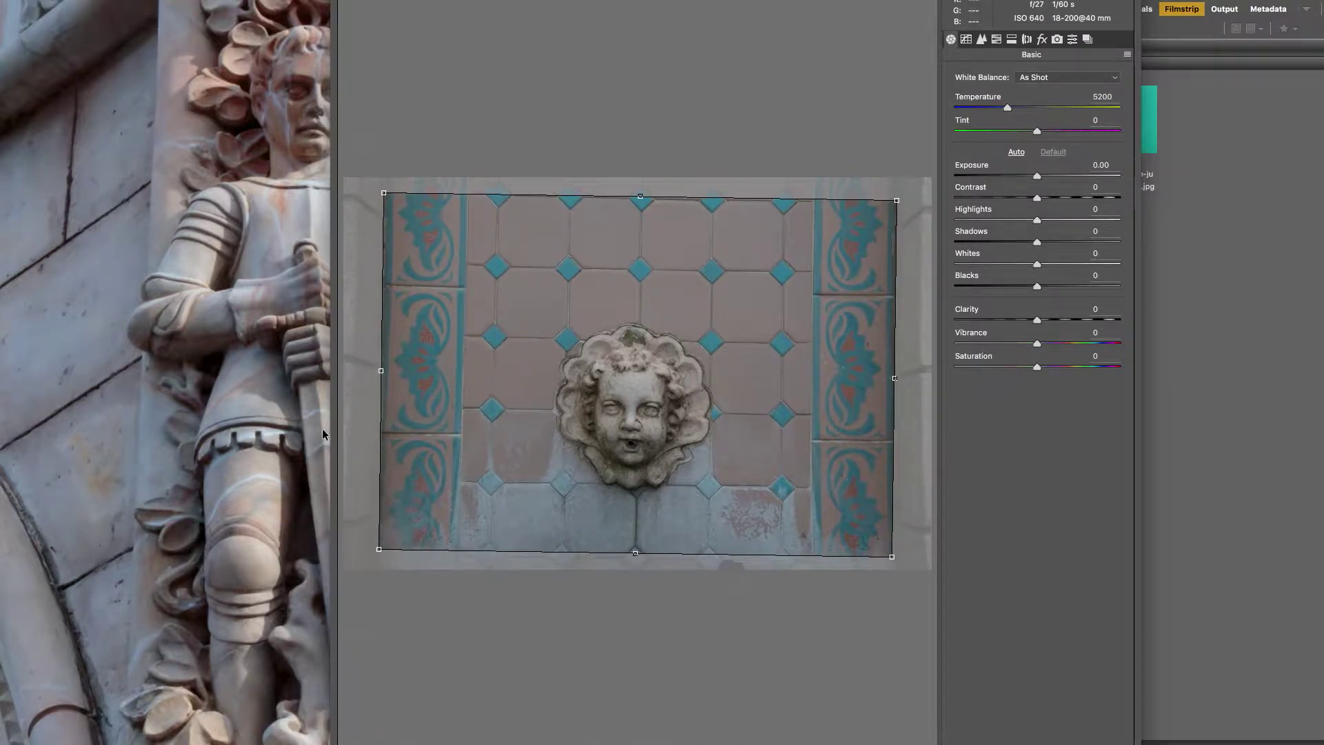
drag(660, 201, 659, 185)
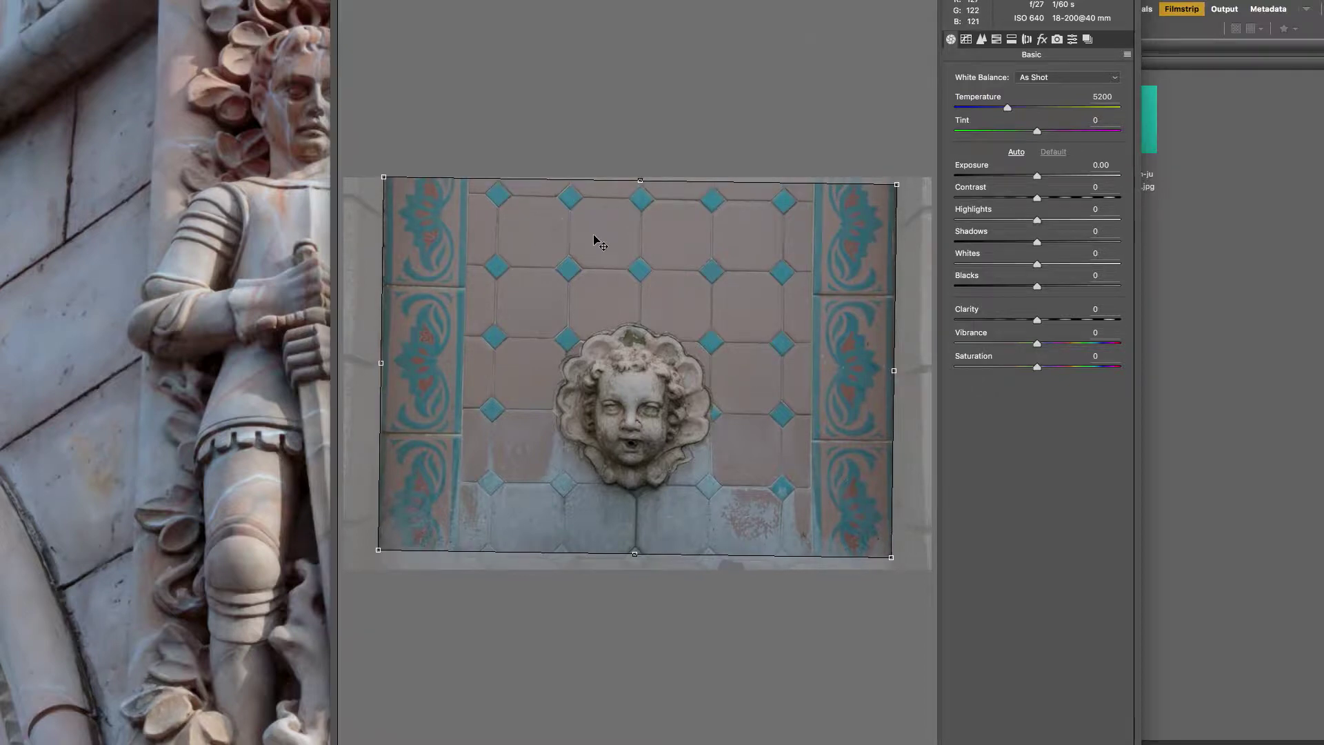
key(Return)
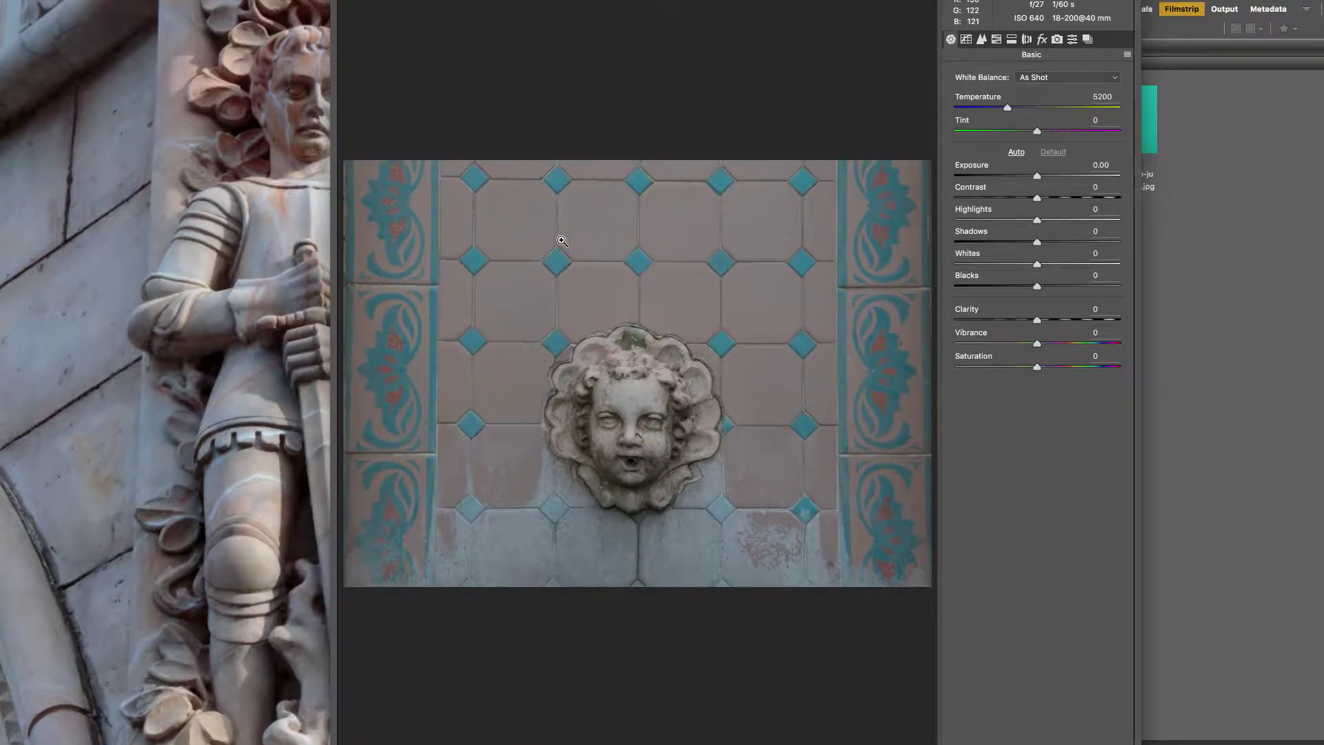
Change the tile photo's camera profile and raise Dehaze.
click(1057, 40)
click(1029, 130)
click(1042, 39)
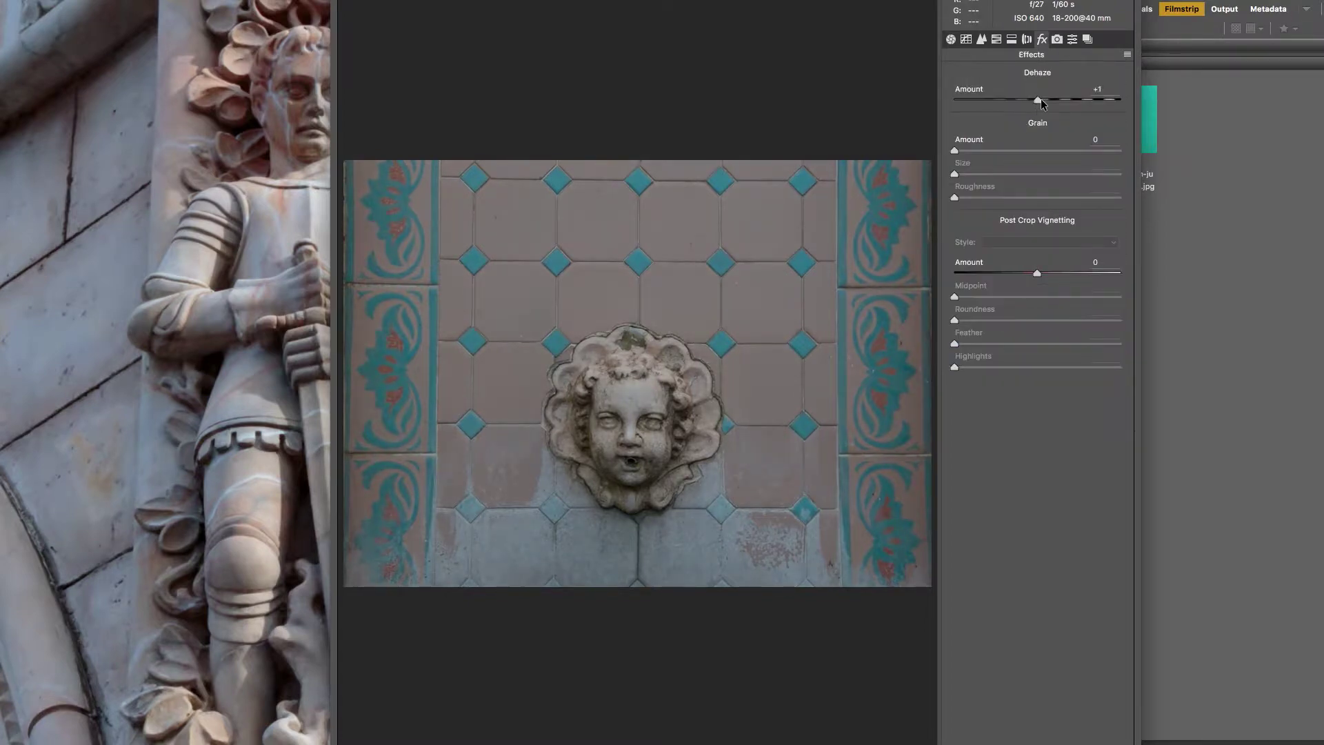
drag(1038, 100, 1104, 100)
click(982, 39)
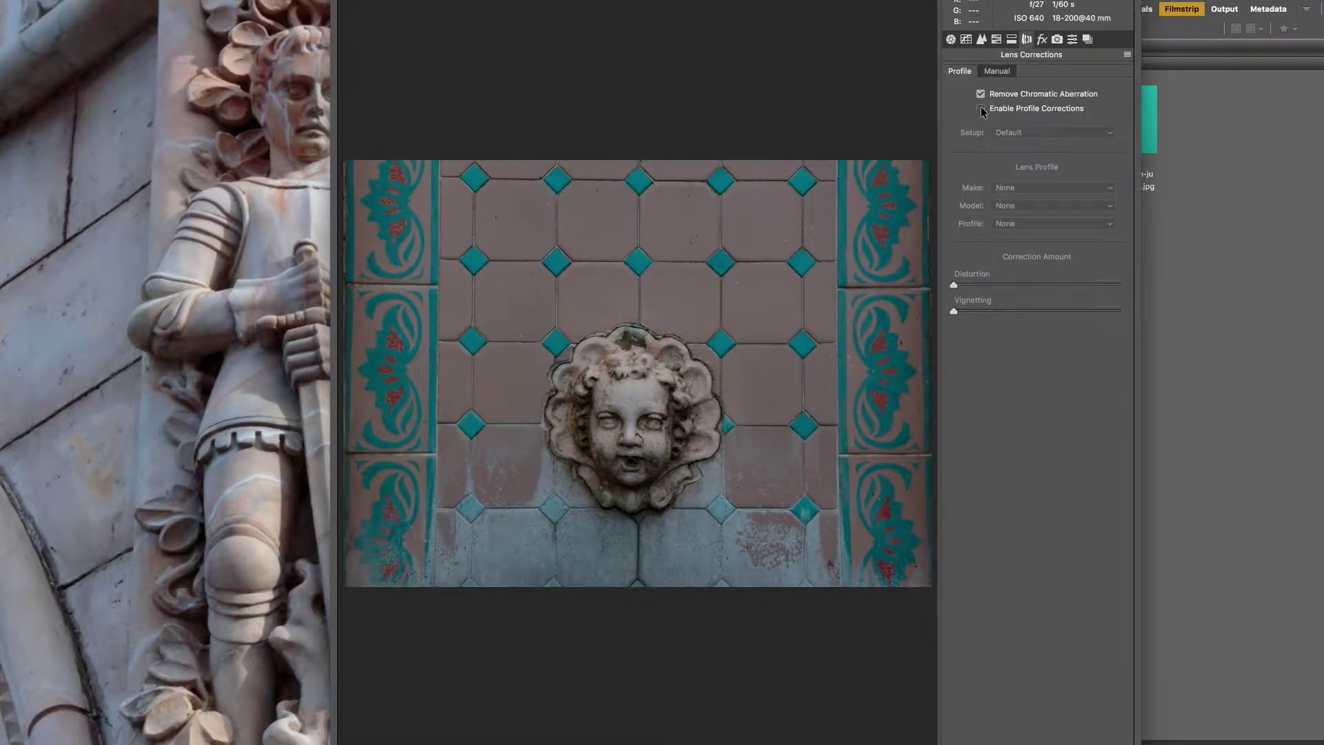
click(982, 40)
Set sharpening masking 56 and amount 51, add luminance noise reduction, and raise Vibrance to +18.
drag(955, 168, 1046, 168)
drag(983, 98, 1011, 98)
drag(955, 216, 955, 217)
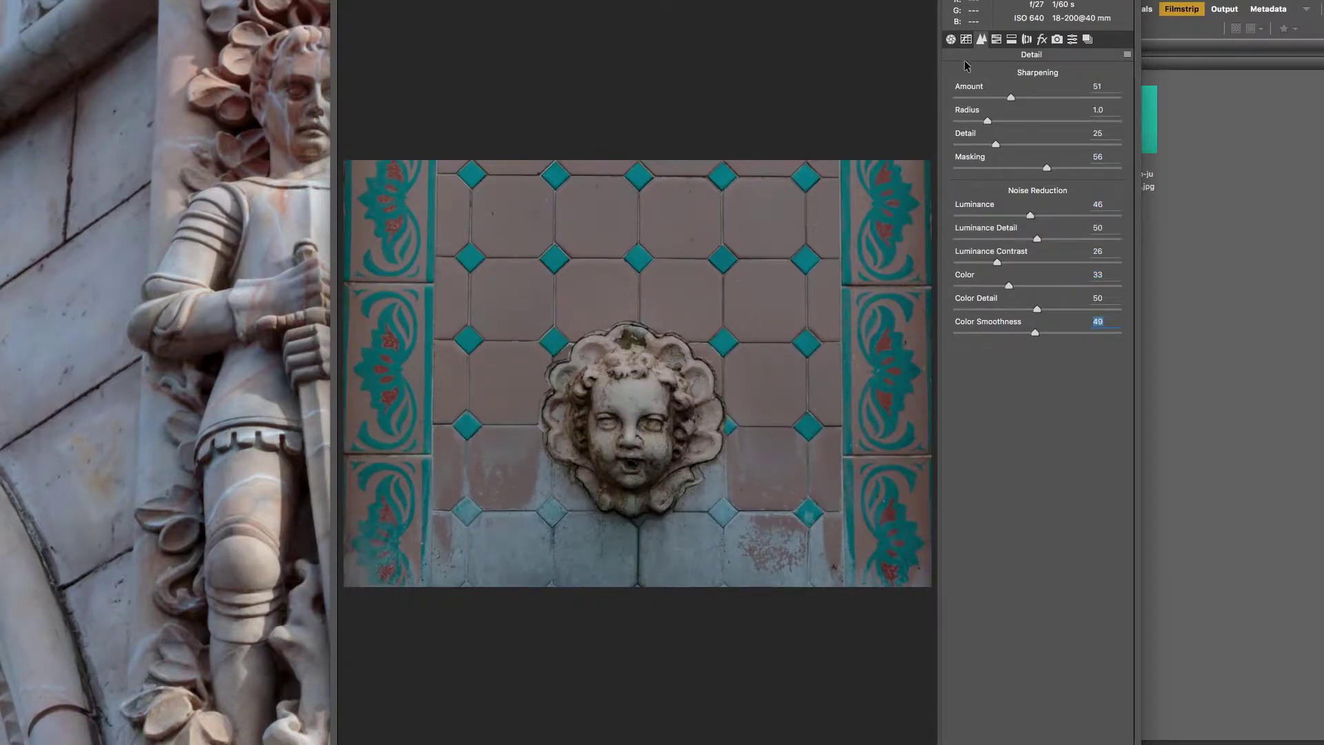
click(951, 39)
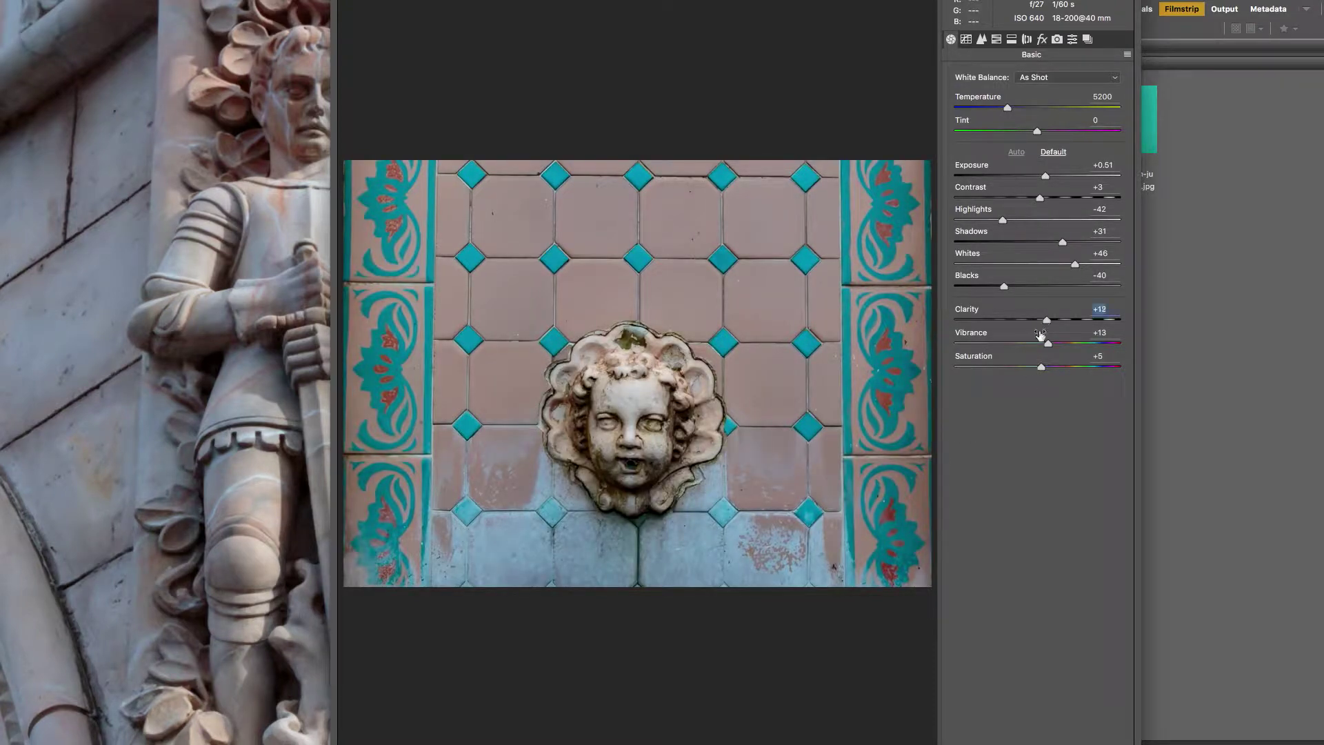
drag(1048, 345, 1052, 345)
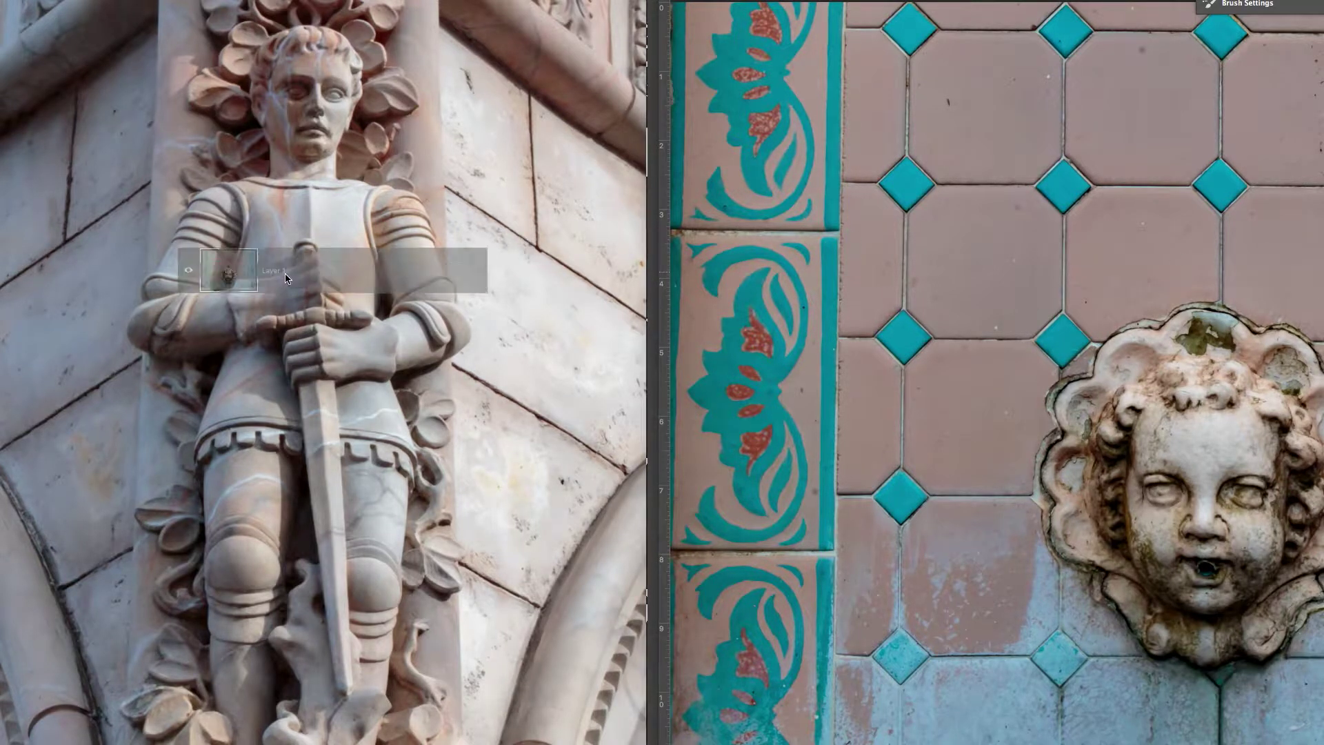
Copy the tile photo into the statue document and close IMG_5632.CR2.
drag(966, 276, 289, 289)
key(ctrl+w)
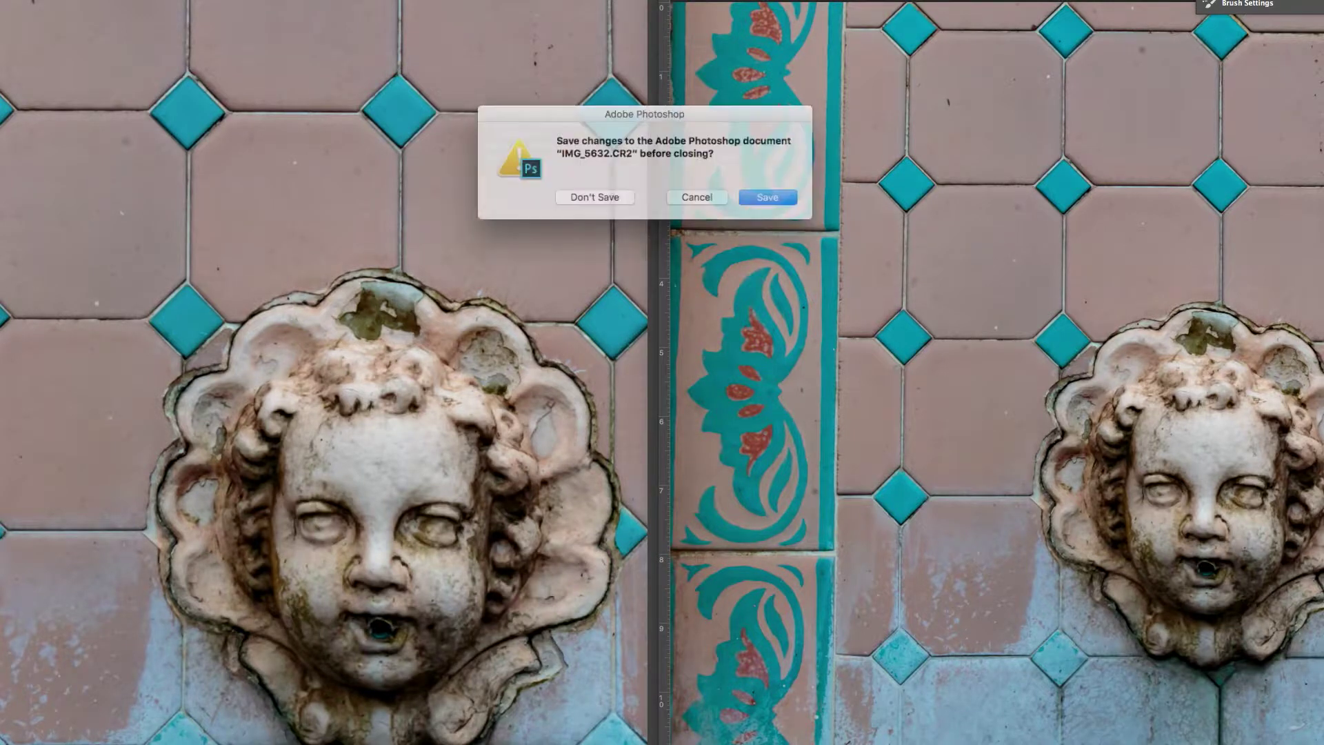
click(759, 197)
Switch to Adobe Bridge and change its layout view.
key(ctrl+o)
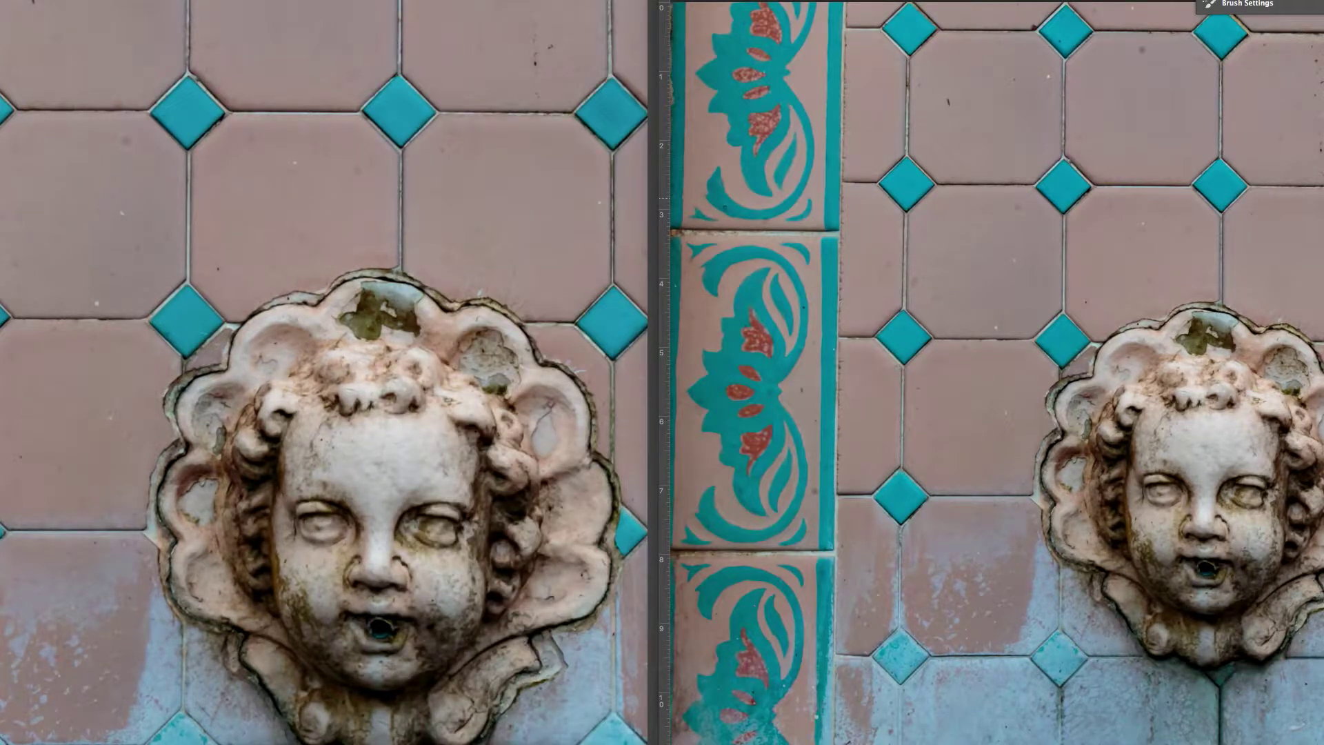
key(ctrl+alt+o)
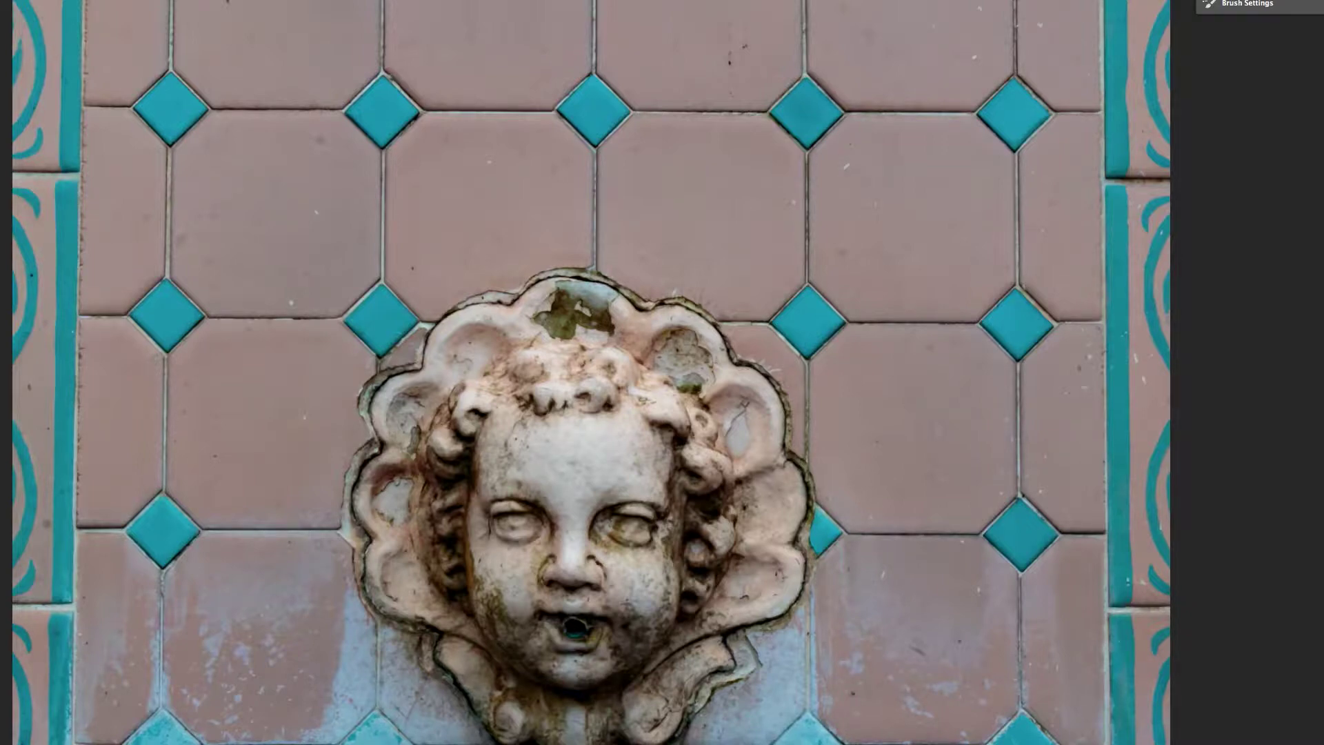
click(181, 44)
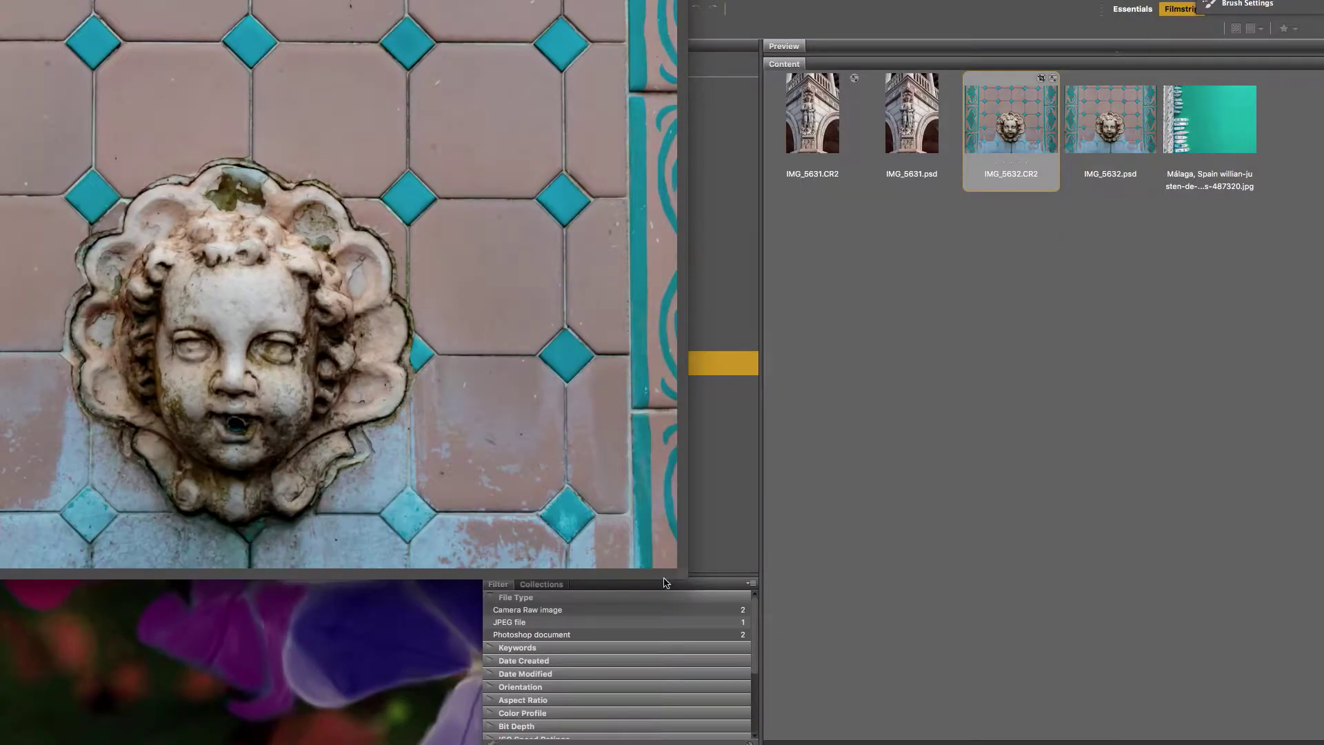
Preview the cherub tile photo full screen in Bridge.
key(space)
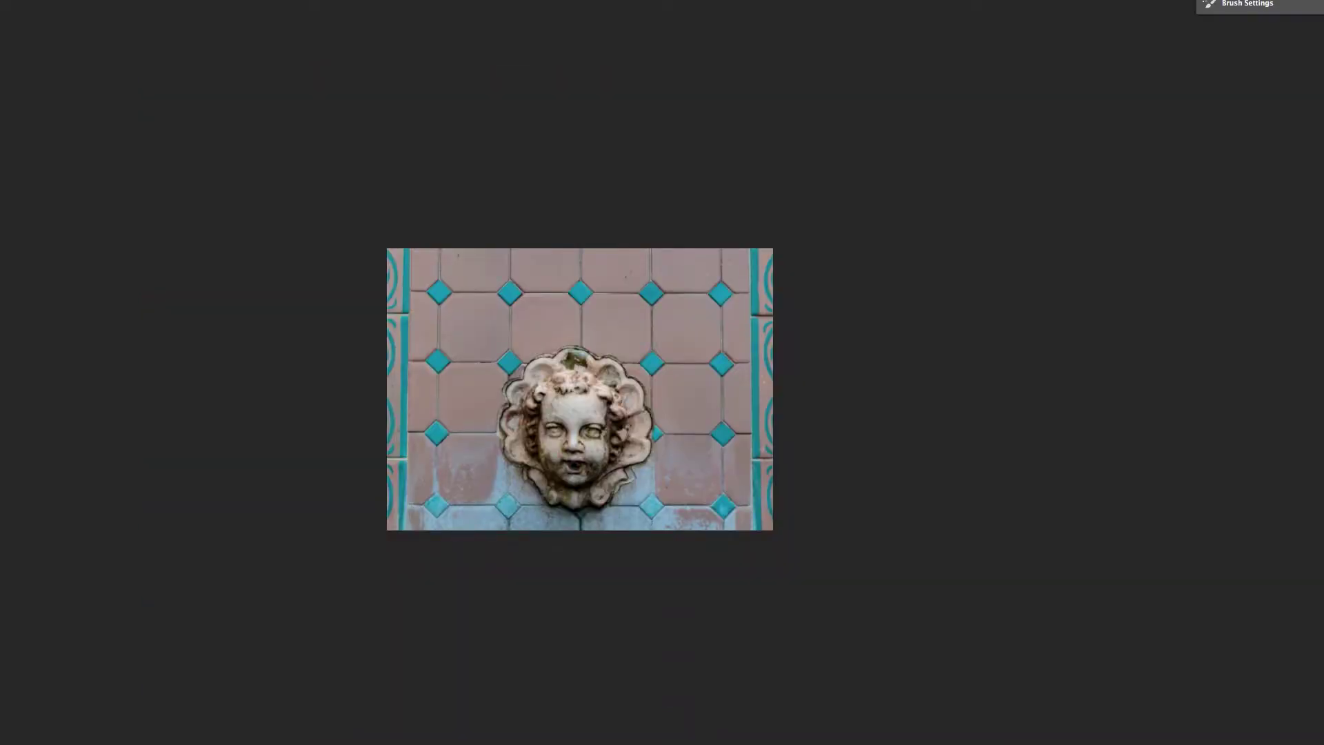
Scale down the tile-and-cherub layer and move it up and left.
key(ctrl+t)
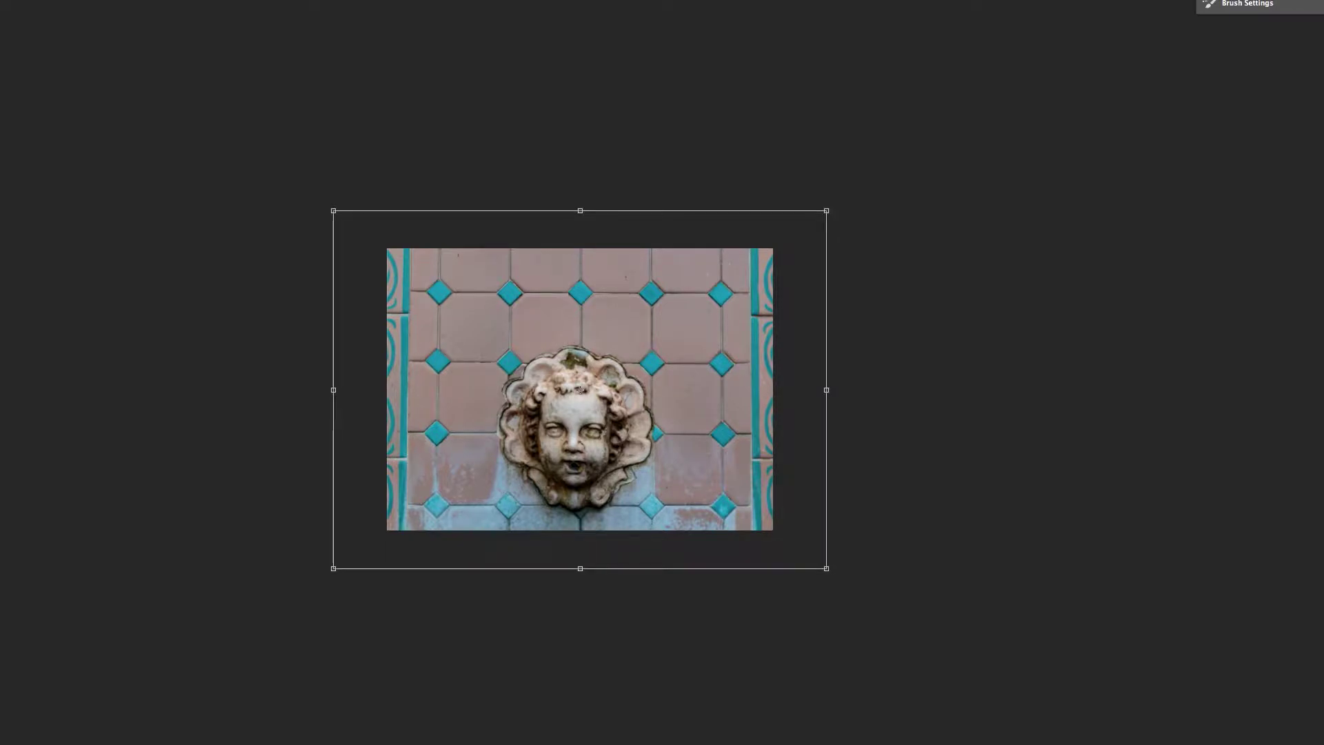
drag(333, 210, 657, 444)
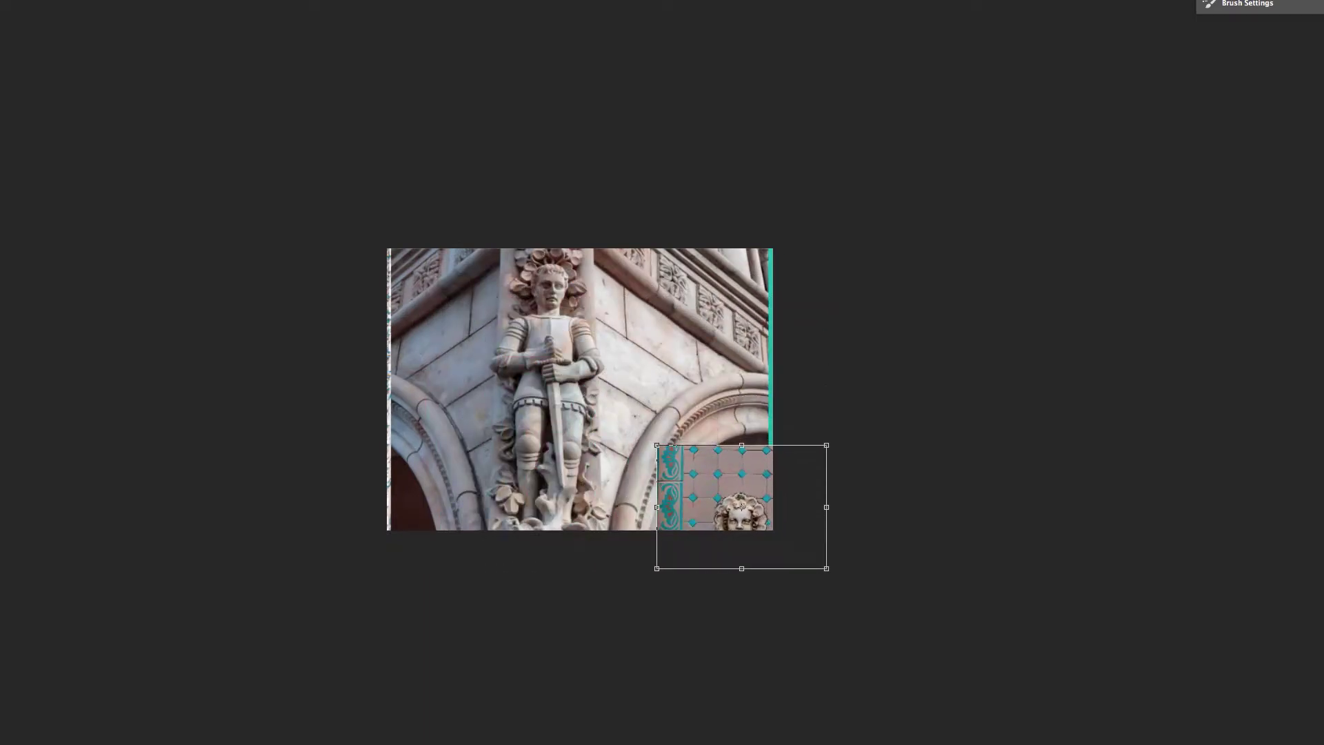
drag(742, 507, 646, 450)
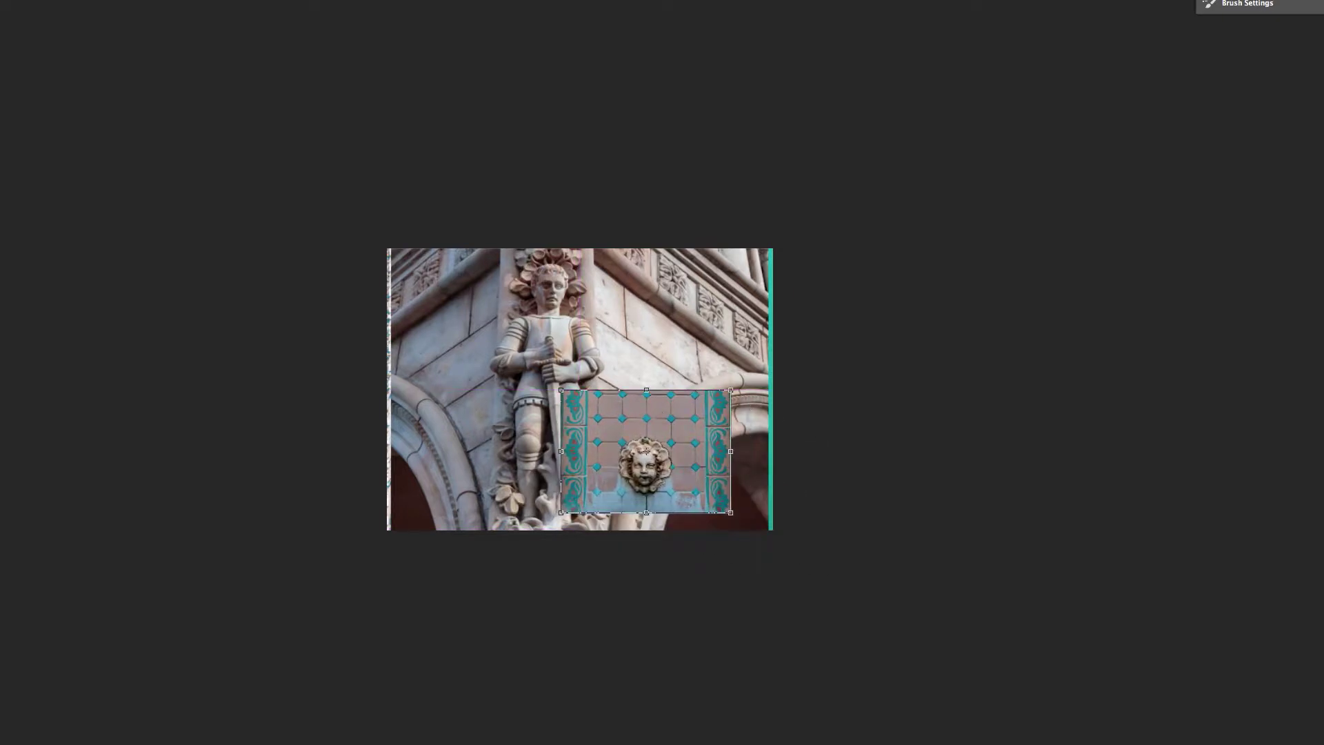
key(Return)
Shrink the statue layer onto the water, then reposition both photos toward the lower right.
key(ctrl+t)
drag(391, 105, 661, 512)
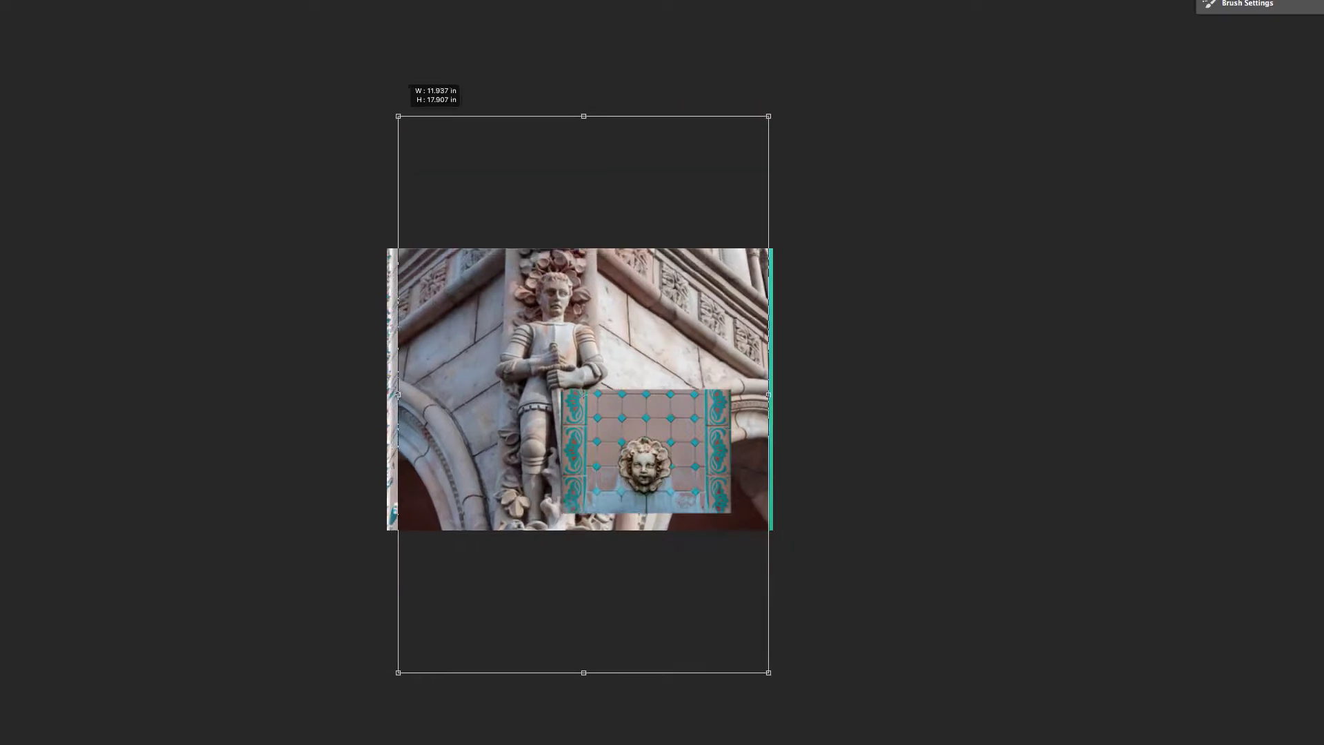
drag(725, 622, 565, 373)
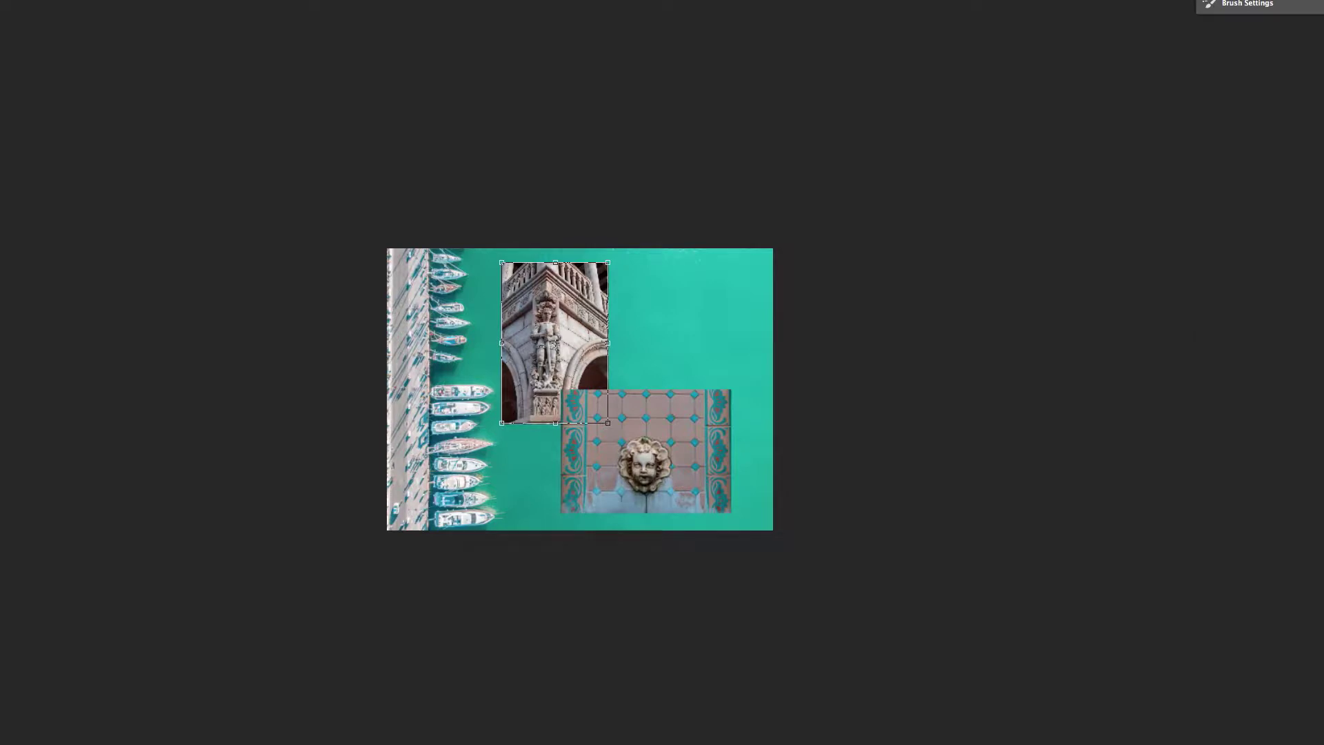
key(Return)
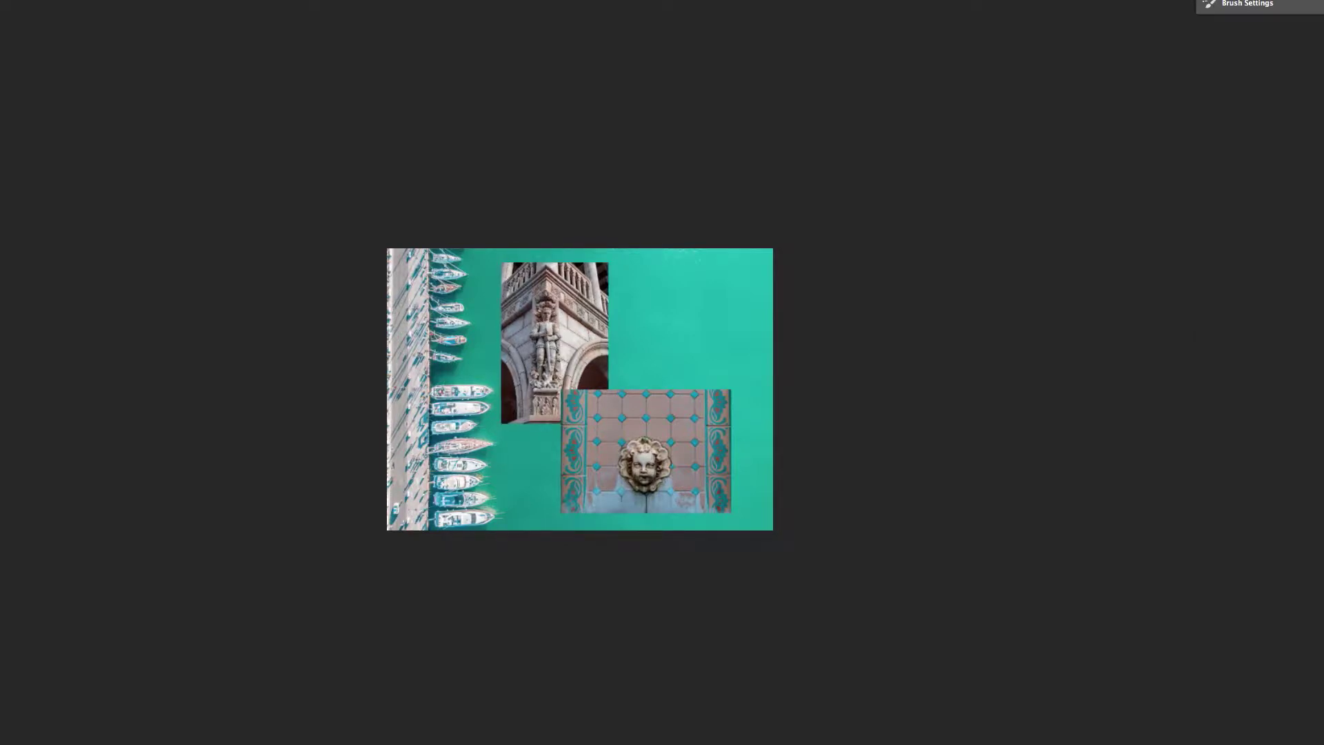
drag(683, 488, 708, 506)
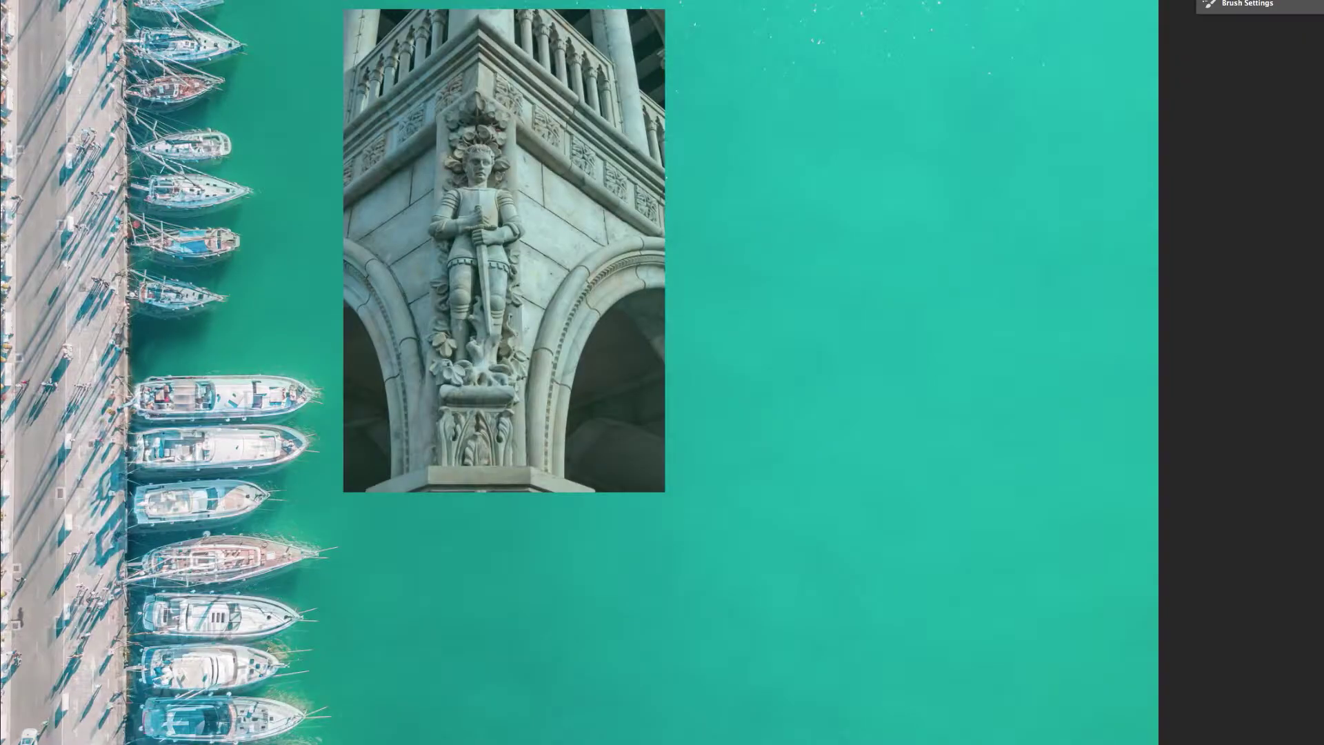
mouse_move(642, 507)
mouse_down()
mouse_move(811, 631)
mouse_move(836, 630)
mouse_up()
Rotate the knight statue layer sideways and place it in the lower right of the harbour water.
key(ctrl+t)
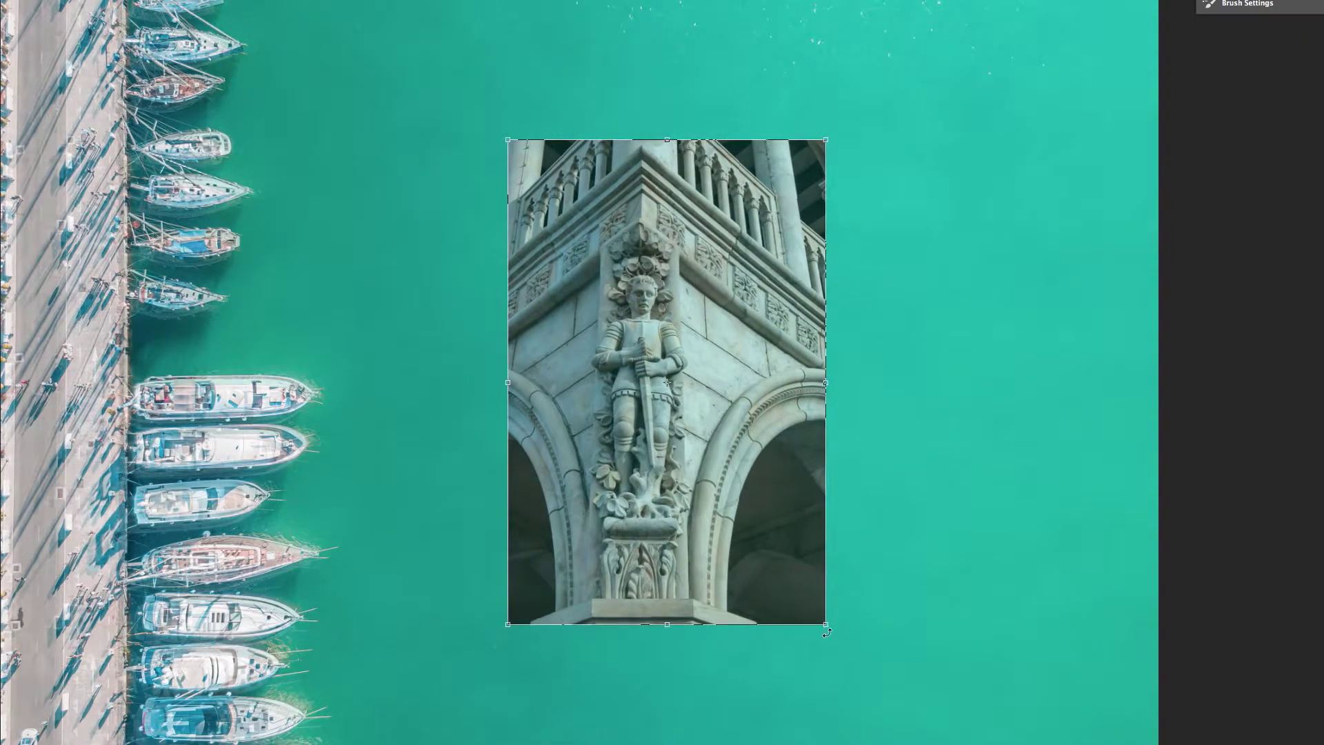
drag(820, 642, 979, 308)
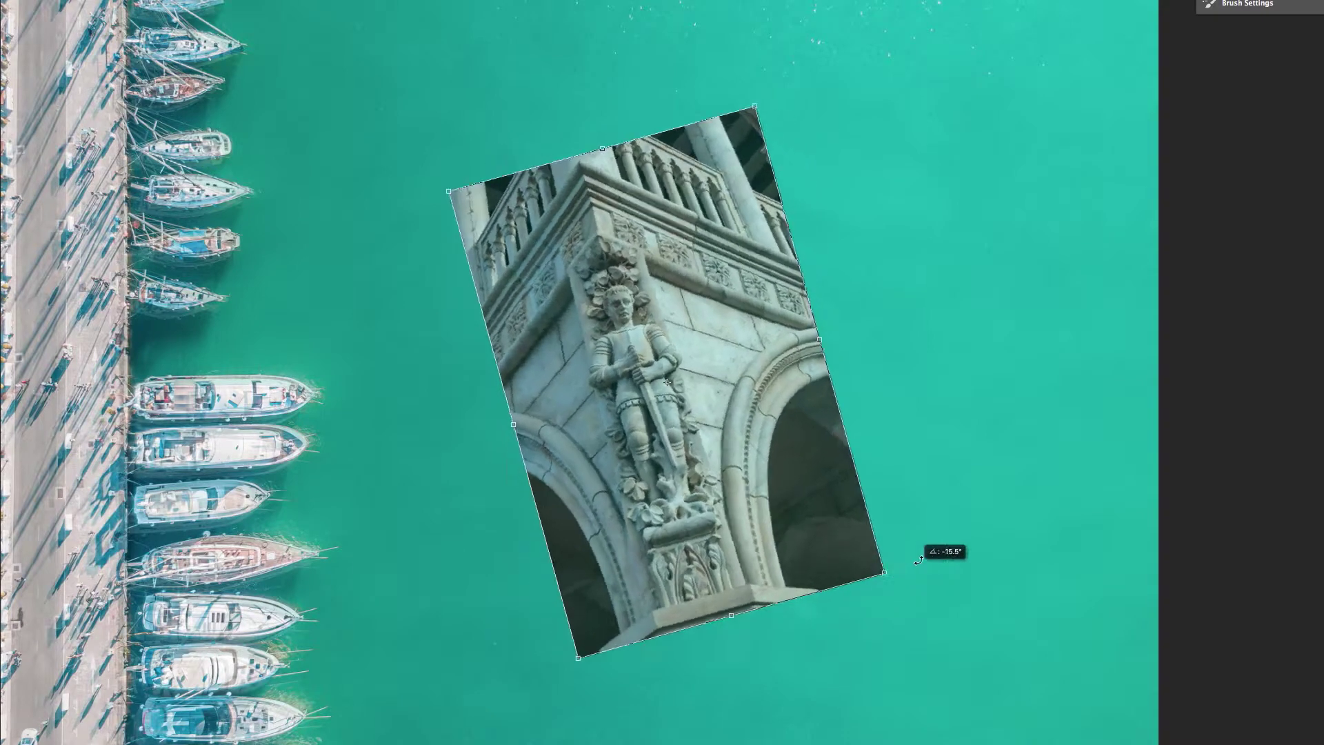
drag(979, 308, 963, 283)
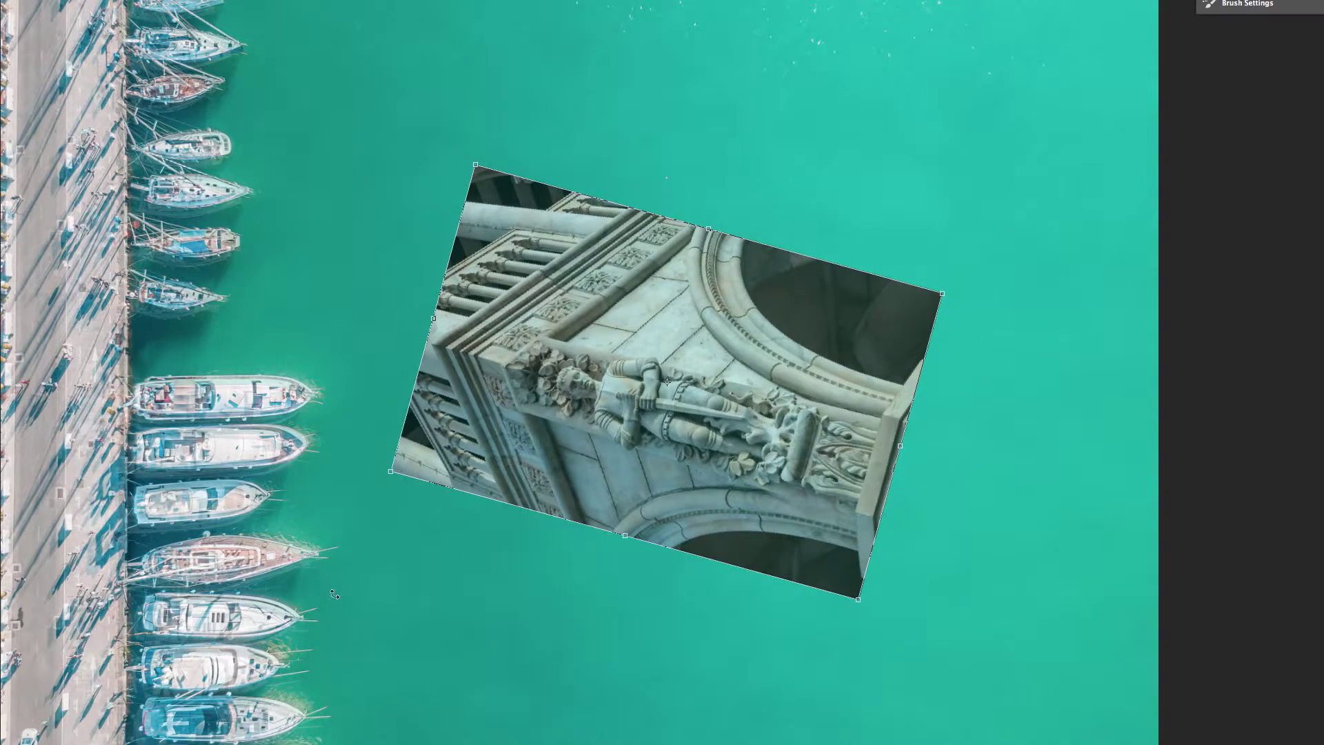
mouse_move(647, 414)
mouse_down()
mouse_move(657, 537)
mouse_move(640, 565)
mouse_up()
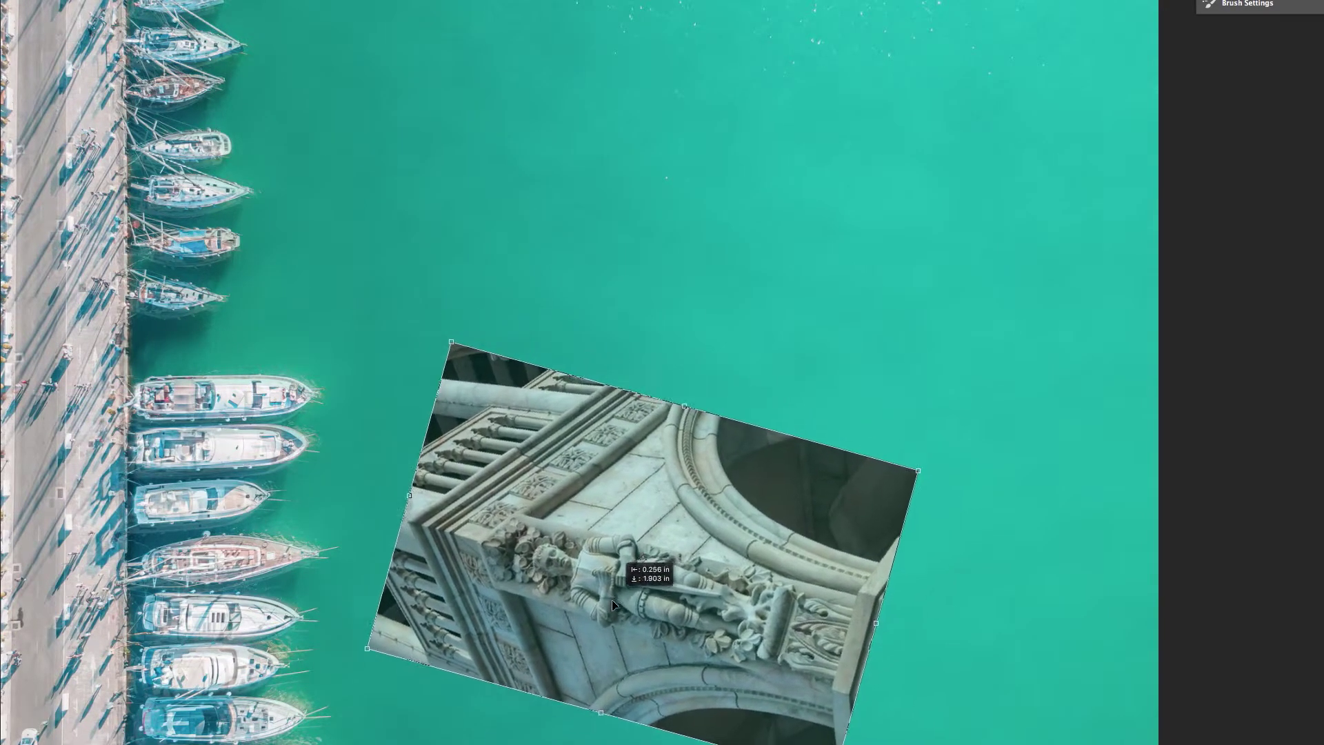
drag(640, 566, 735, 597)
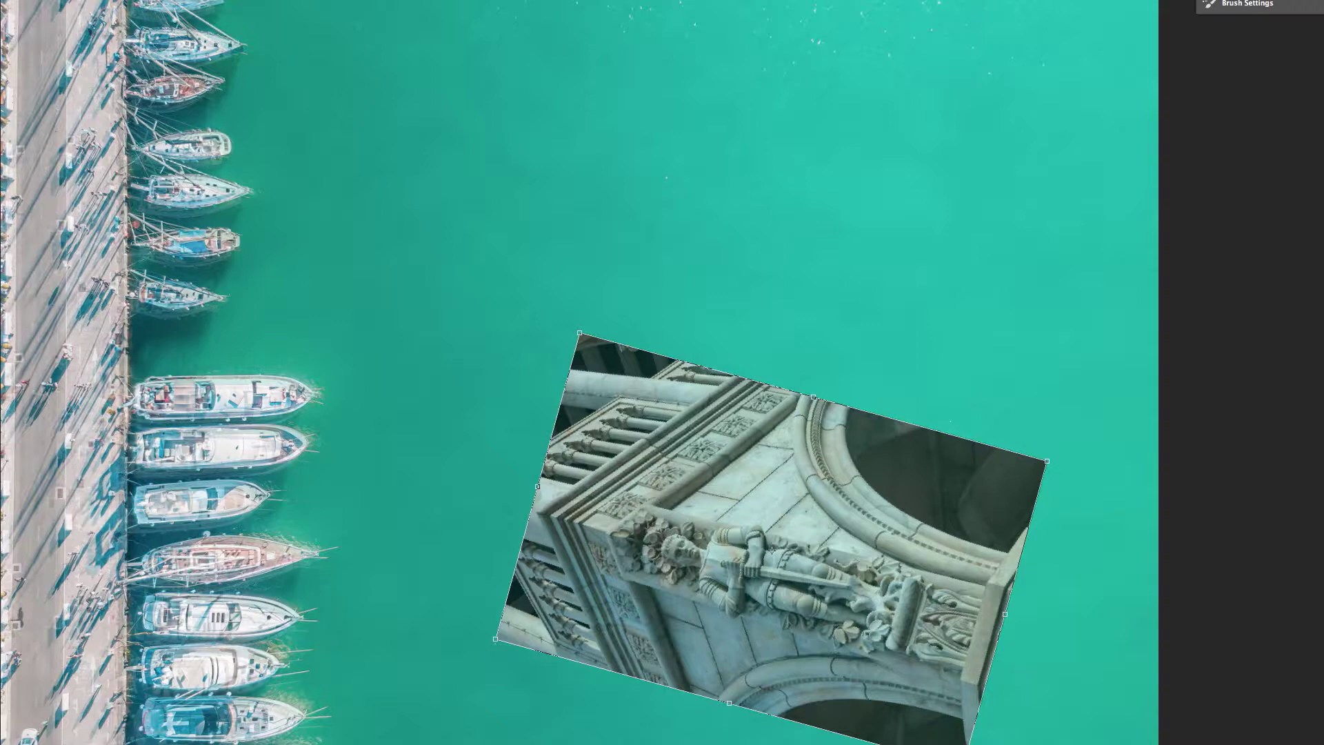
key(b)
click(776, 197)
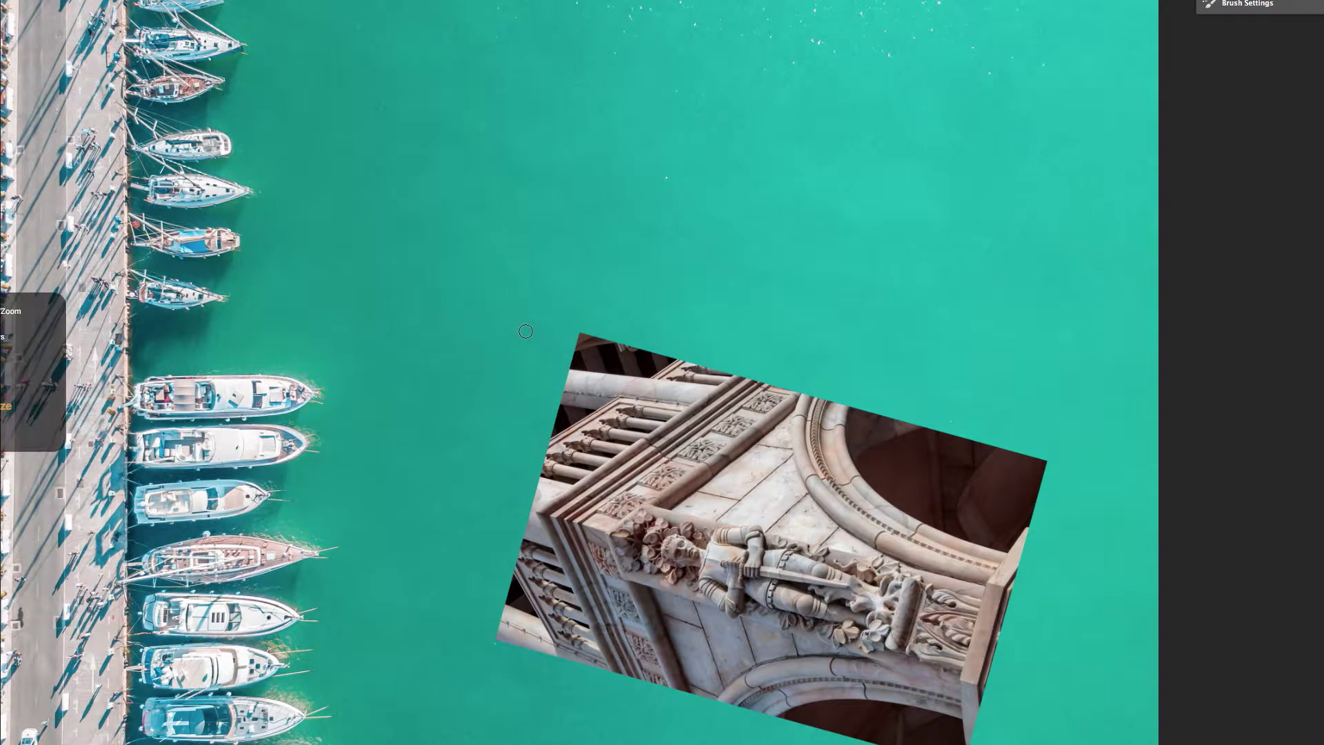
key(bracketright)
key(bracketright)
key(bracketright)
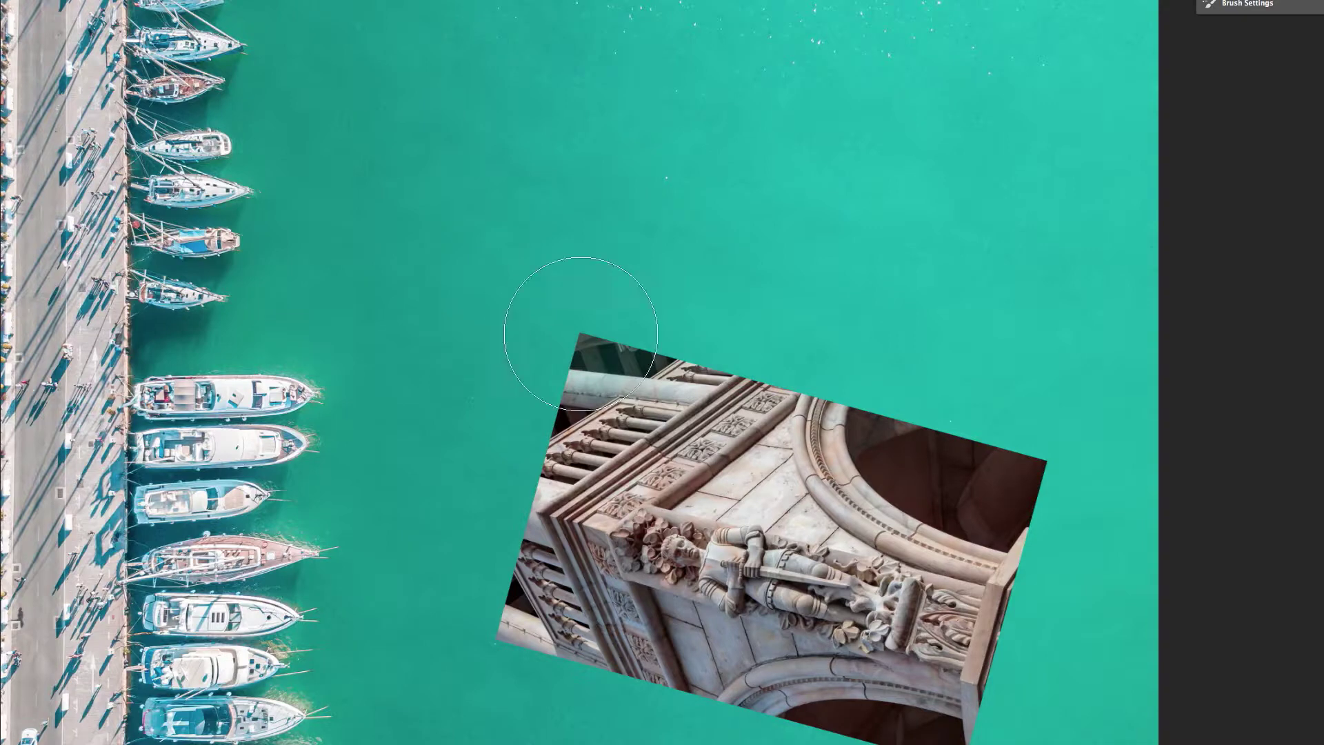
Mask the stone carving's top, left edges and arch opening softly into the water.
mouse_move(616, 304)
mouse_down()
mouse_move(526, 310)
mouse_move(554, 287)
mouse_move(509, 325)
mouse_move(481, 405)
mouse_up()
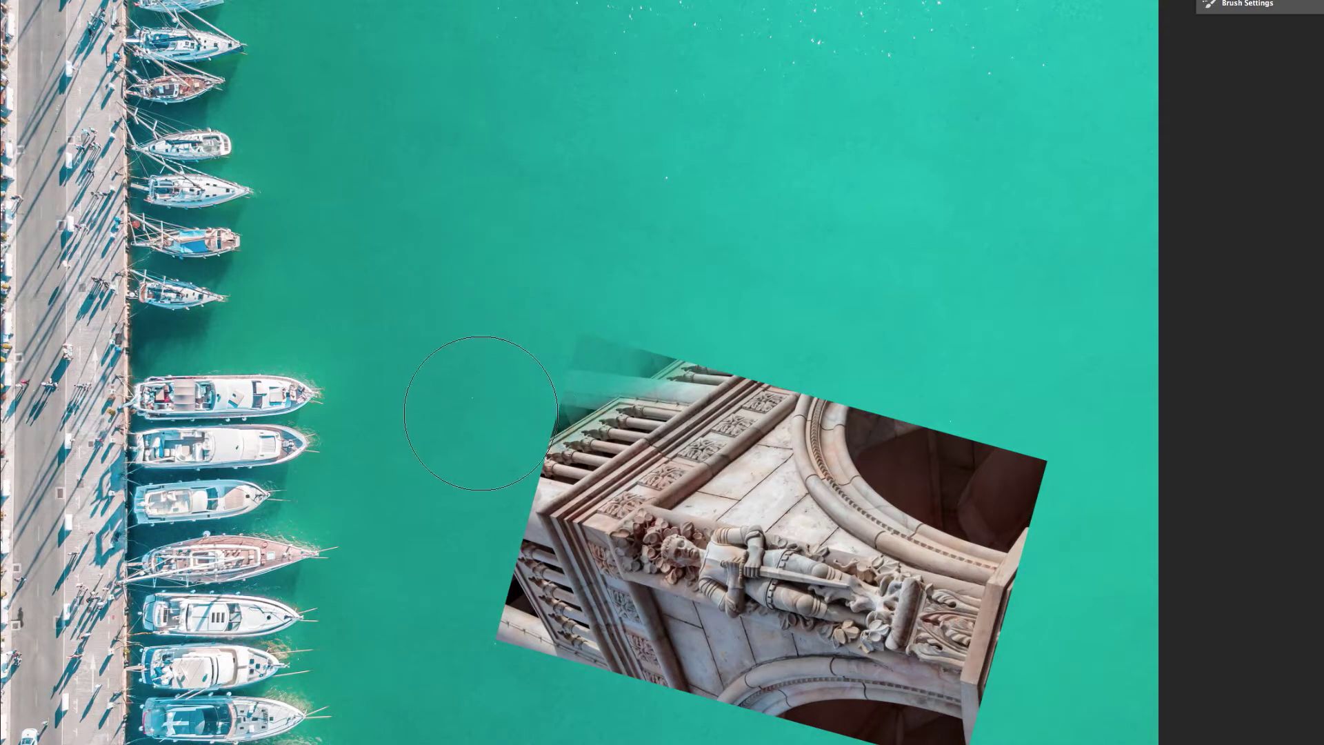
drag(424, 540, 494, 666)
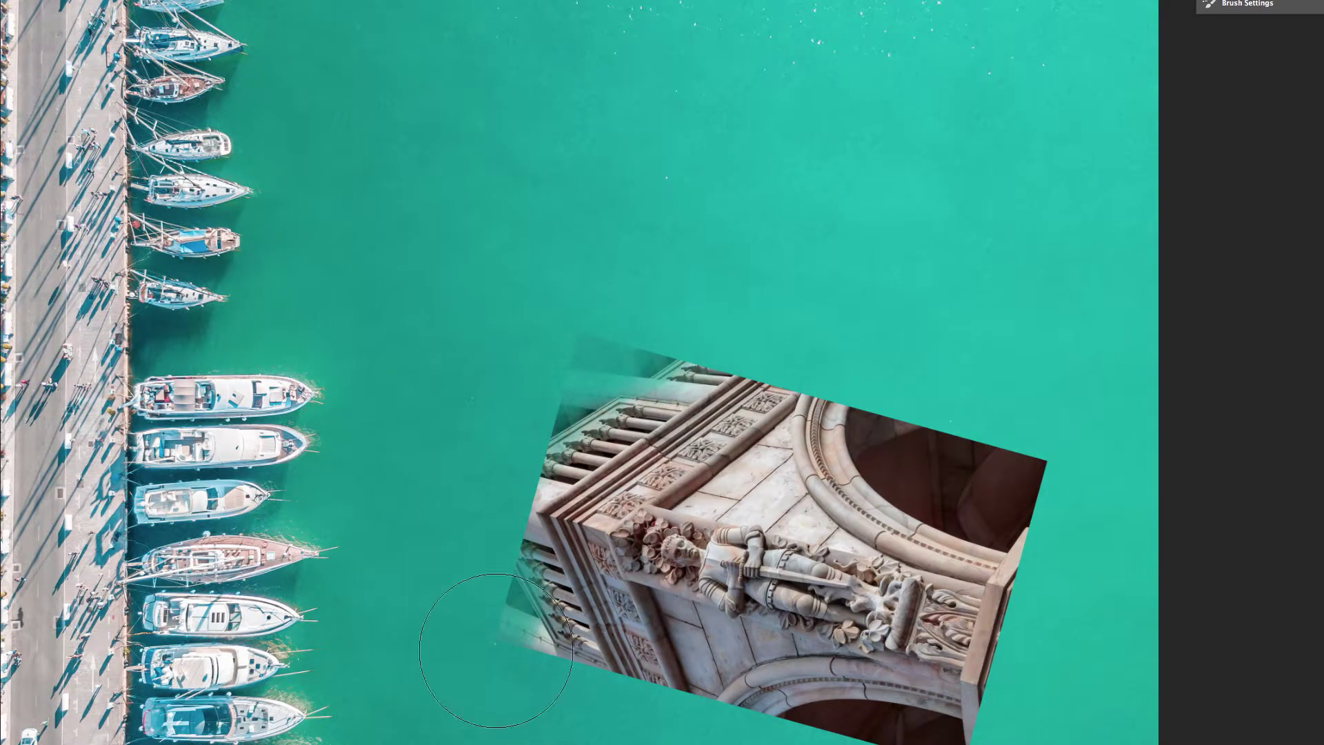
mouse_move(514, 506)
mouse_down()
mouse_move(558, 460)
mouse_move(605, 340)
mouse_move(621, 355)
mouse_move(650, 348)
mouse_move(691, 393)
mouse_move(827, 354)
mouse_move(857, 370)
mouse_up()
mouse_move(999, 466)
mouse_down()
mouse_move(1049, 479)
mouse_move(916, 384)
mouse_move(1035, 488)
mouse_move(824, 372)
mouse_up()
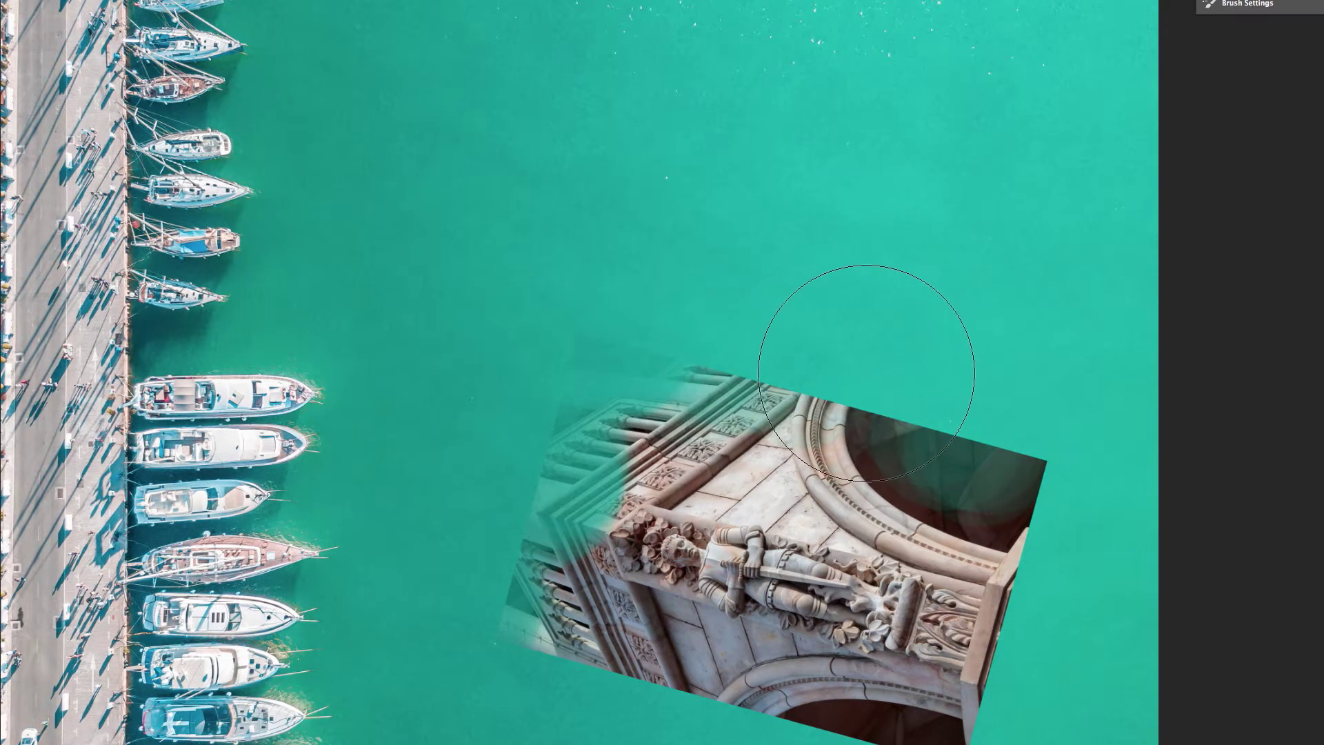
mouse_move(1005, 440)
mouse_down()
mouse_move(694, 310)
mouse_move(945, 443)
mouse_move(752, 404)
mouse_up()
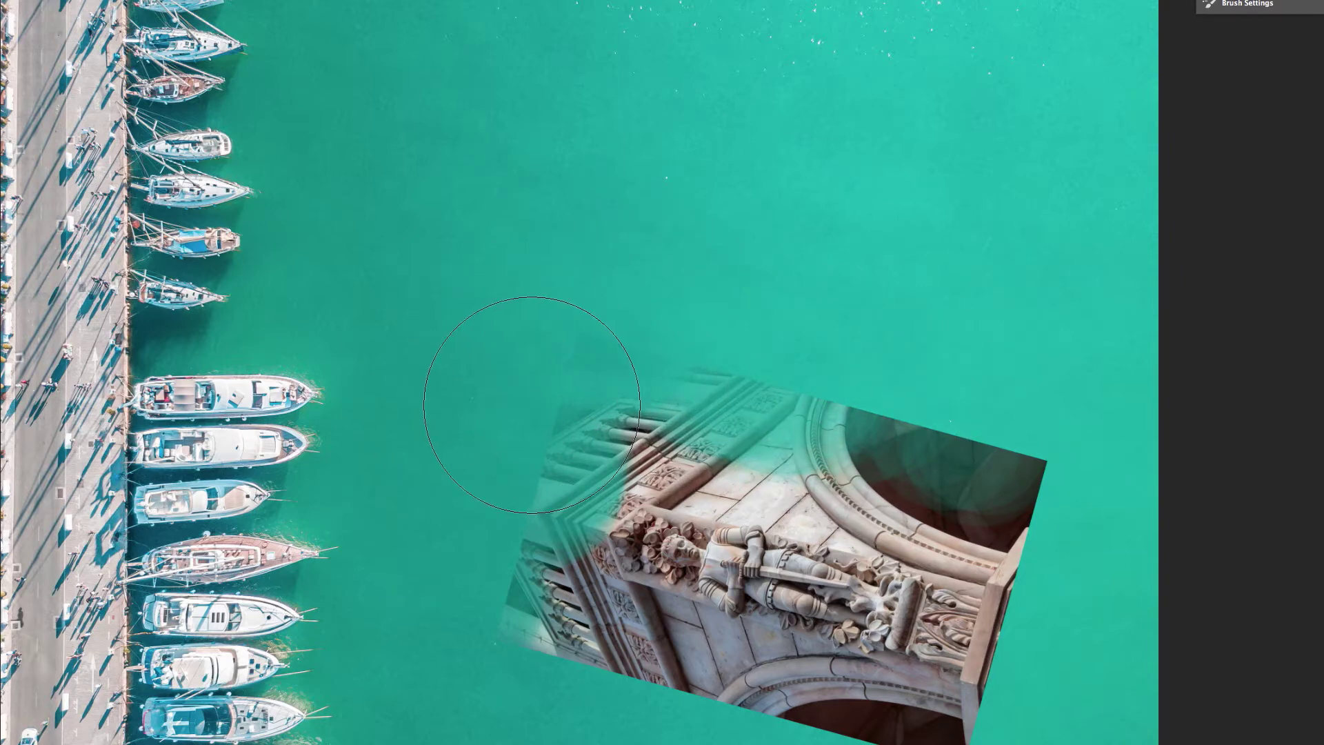
mouse_move(516, 392)
mouse_down()
mouse_move(455, 393)
mouse_move(654, 366)
mouse_move(529, 343)
mouse_up()
With a smaller brush, fade the carving's lower edge and lower arch into the water.
key(bracketleft)
key(bracketleft)
key(bracketleft)
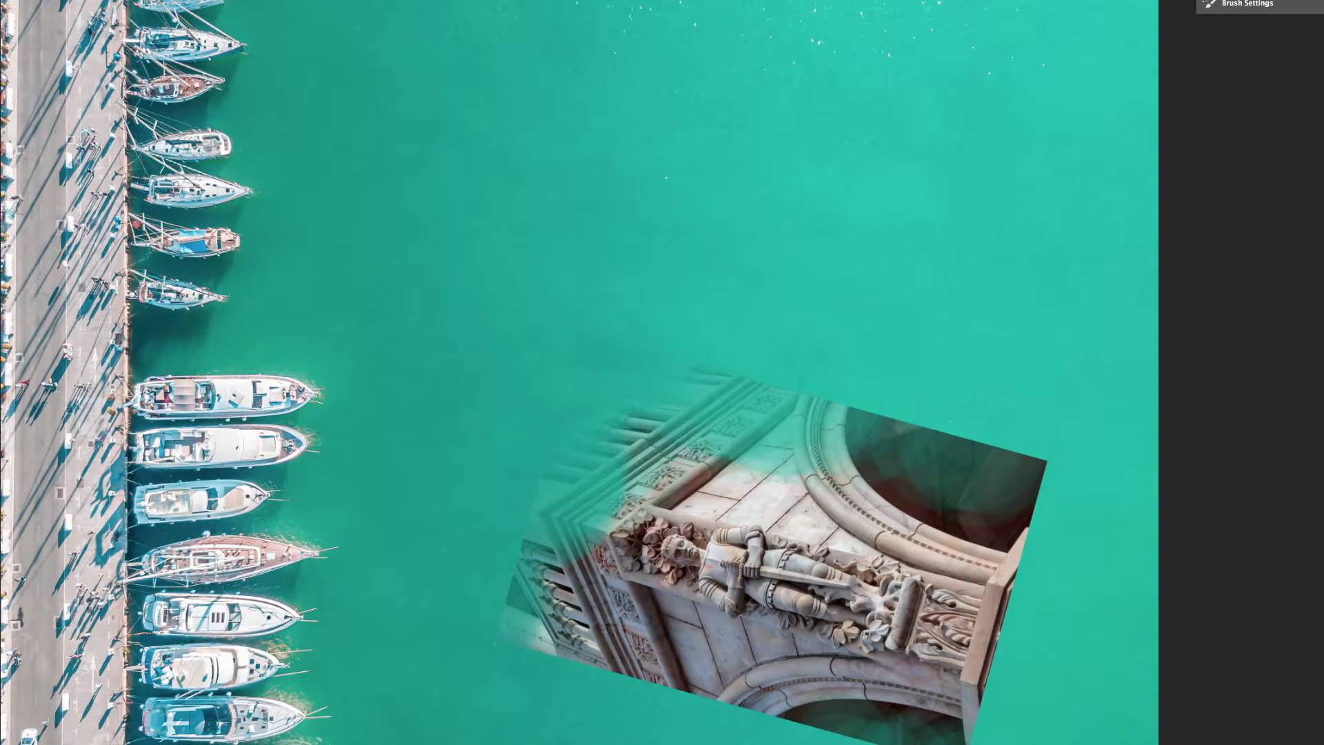
mouse_move(641, 714)
mouse_down()
mouse_move(507, 626)
mouse_move(491, 633)
mouse_move(497, 651)
mouse_move(605, 706)
mouse_move(781, 743)
mouse_up()
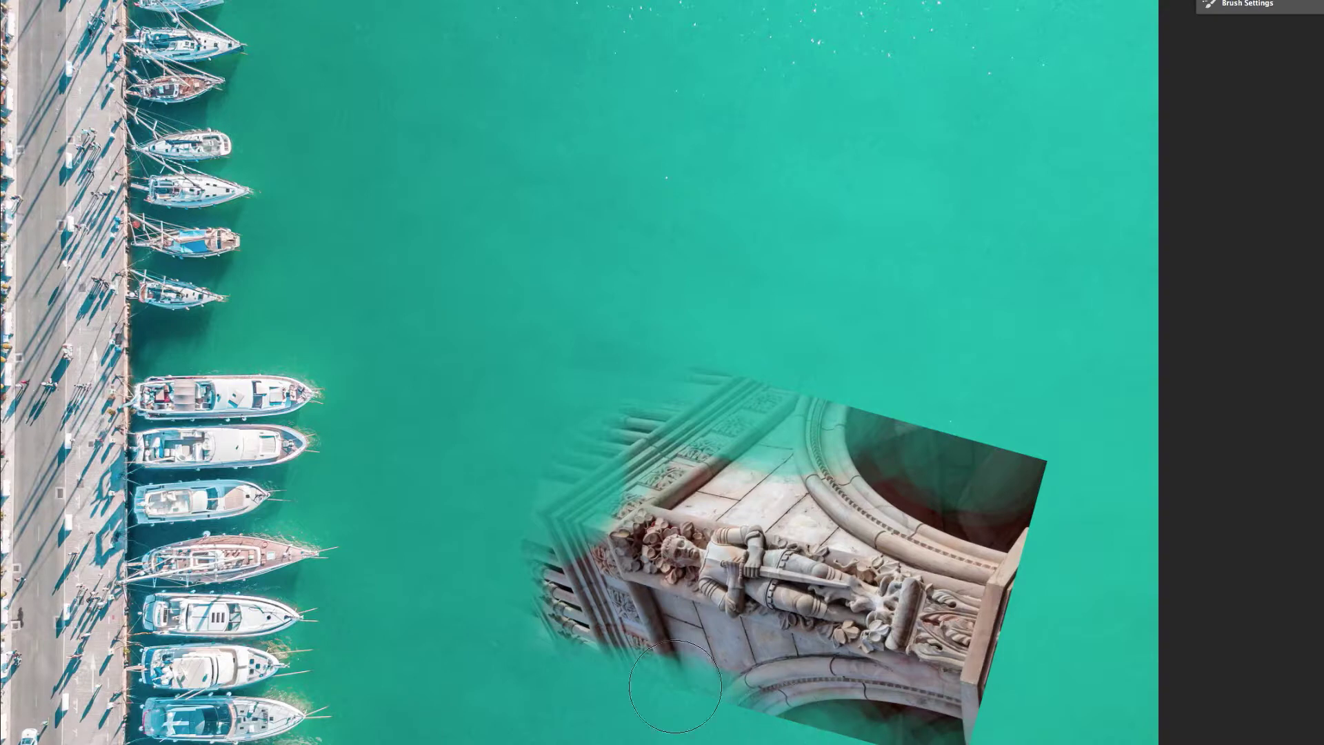
mouse_move(701, 707)
mouse_down()
mouse_move(556, 678)
mouse_move(583, 628)
mouse_move(691, 706)
mouse_up()
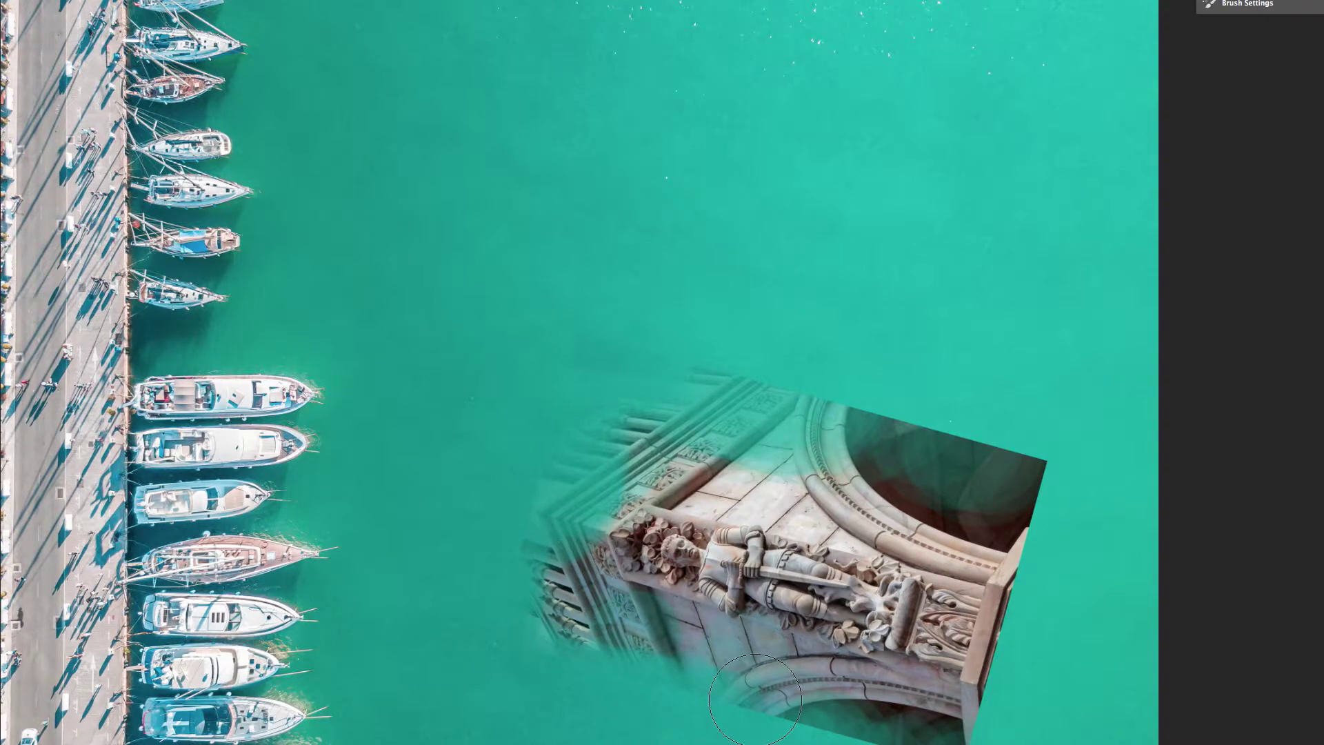
mouse_move(830, 722)
mouse_down()
mouse_move(825, 707)
mouse_move(966, 742)
mouse_up()
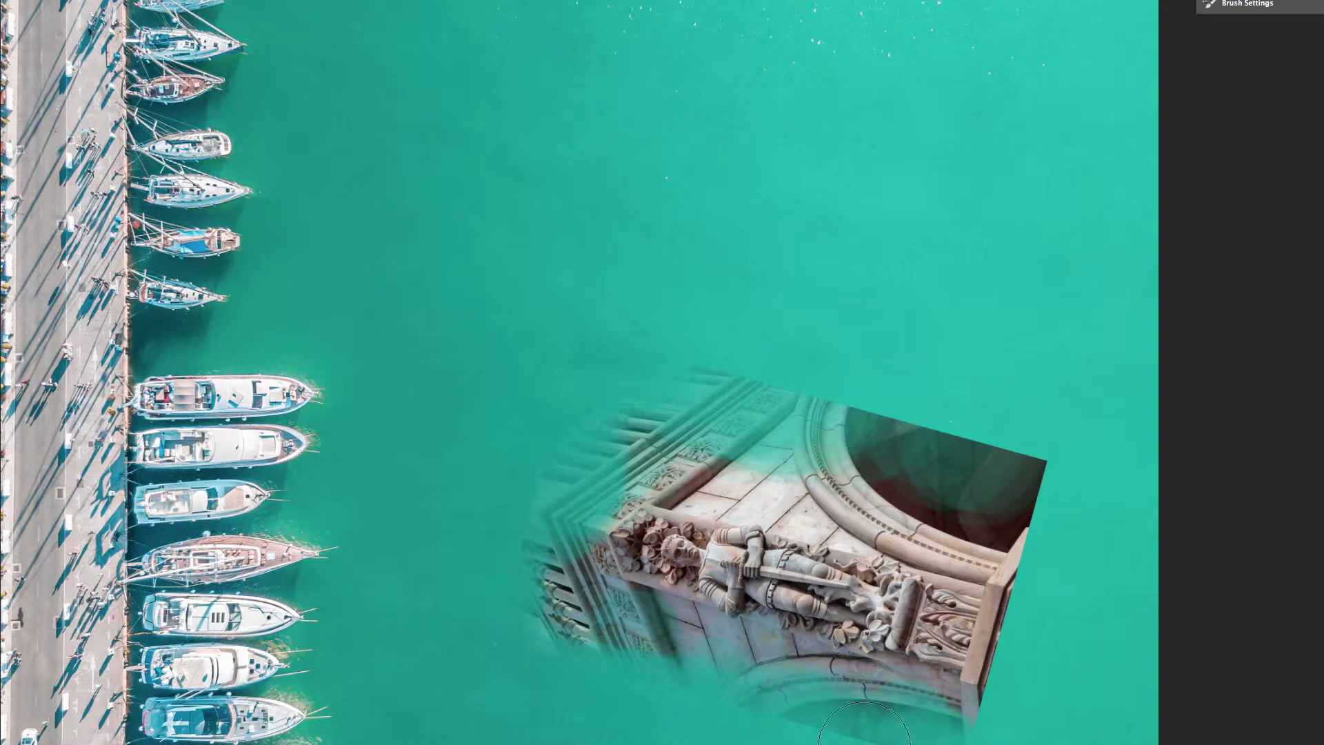
mouse_move(865, 743)
mouse_down()
mouse_move(898, 744)
mouse_move(738, 722)
mouse_up()
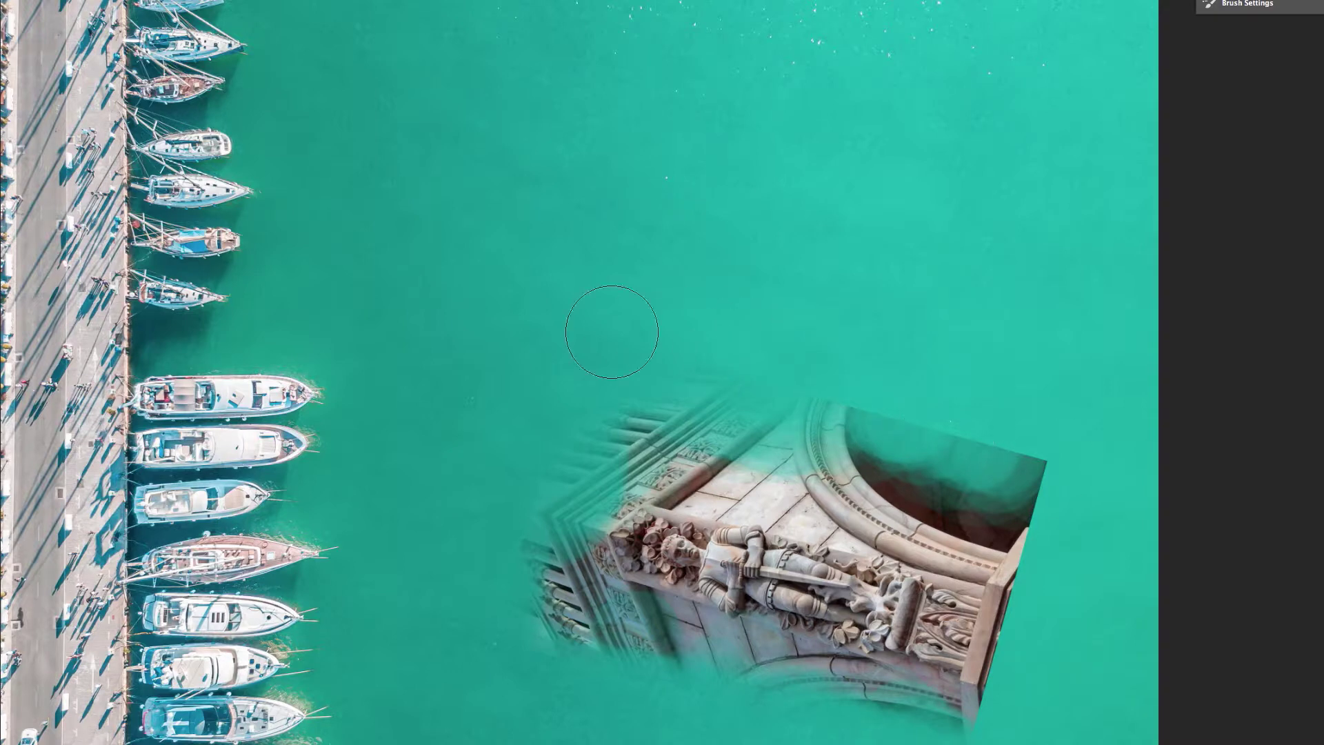
Paint out the dark arch opening, stepped molding and right end cap, undoing the last stroke.
mouse_move(862, 482)
mouse_down()
mouse_move(960, 466)
mouse_move(1014, 545)
mouse_move(873, 445)
mouse_move(981, 482)
mouse_move(999, 443)
mouse_move(1117, 488)
mouse_move(962, 443)
mouse_move(1064, 473)
mouse_move(1030, 503)
mouse_move(917, 518)
mouse_move(896, 483)
mouse_move(1000, 517)
mouse_move(921, 498)
mouse_move(876, 462)
mouse_up()
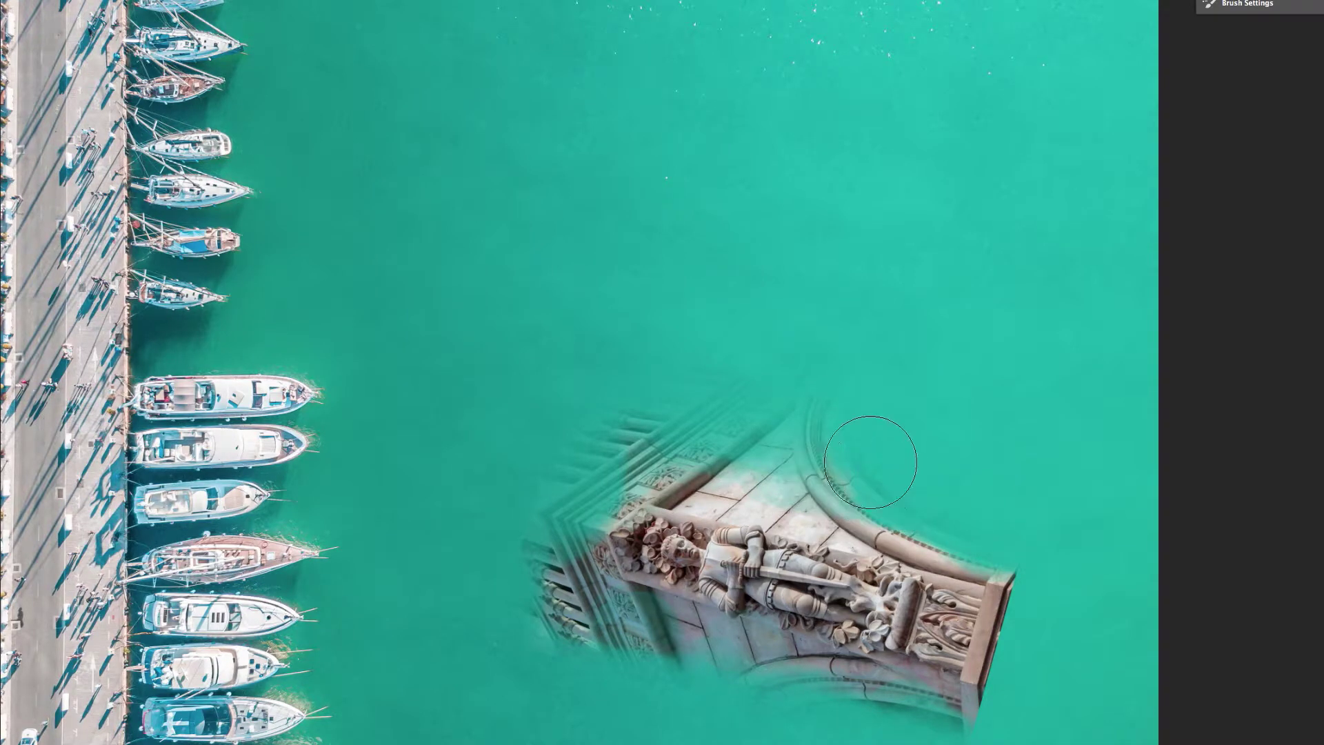
mouse_move(828, 393)
mouse_down()
mouse_move(798, 370)
mouse_move(677, 374)
mouse_move(751, 399)
mouse_move(758, 455)
mouse_move(731, 475)
mouse_up()
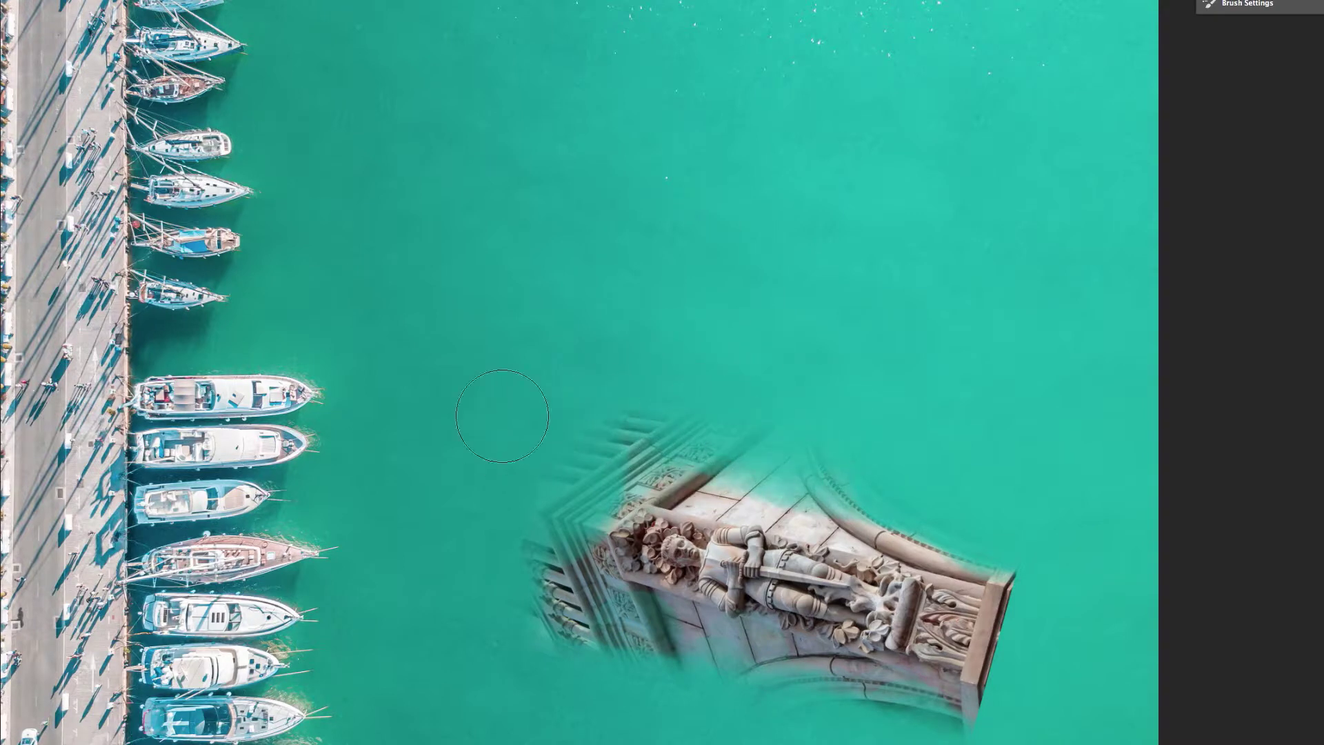
drag(952, 736, 942, 744)
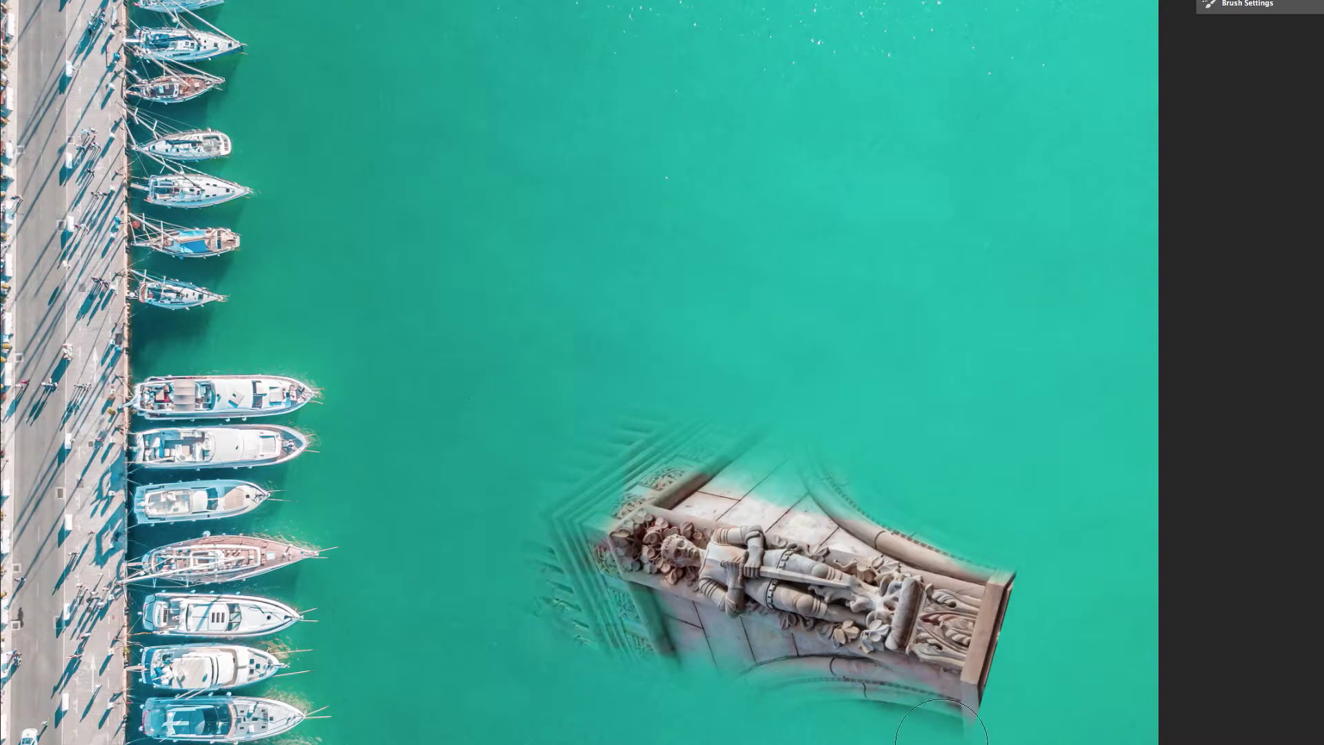
mouse_move(1002, 646)
mouse_down()
mouse_move(1006, 658)
mouse_move(1048, 607)
mouse_move(1035, 620)
mouse_move(1009, 570)
mouse_move(966, 583)
mouse_move(1003, 690)
mouse_move(1040, 686)
mouse_move(1026, 677)
mouse_move(981, 713)
mouse_up()
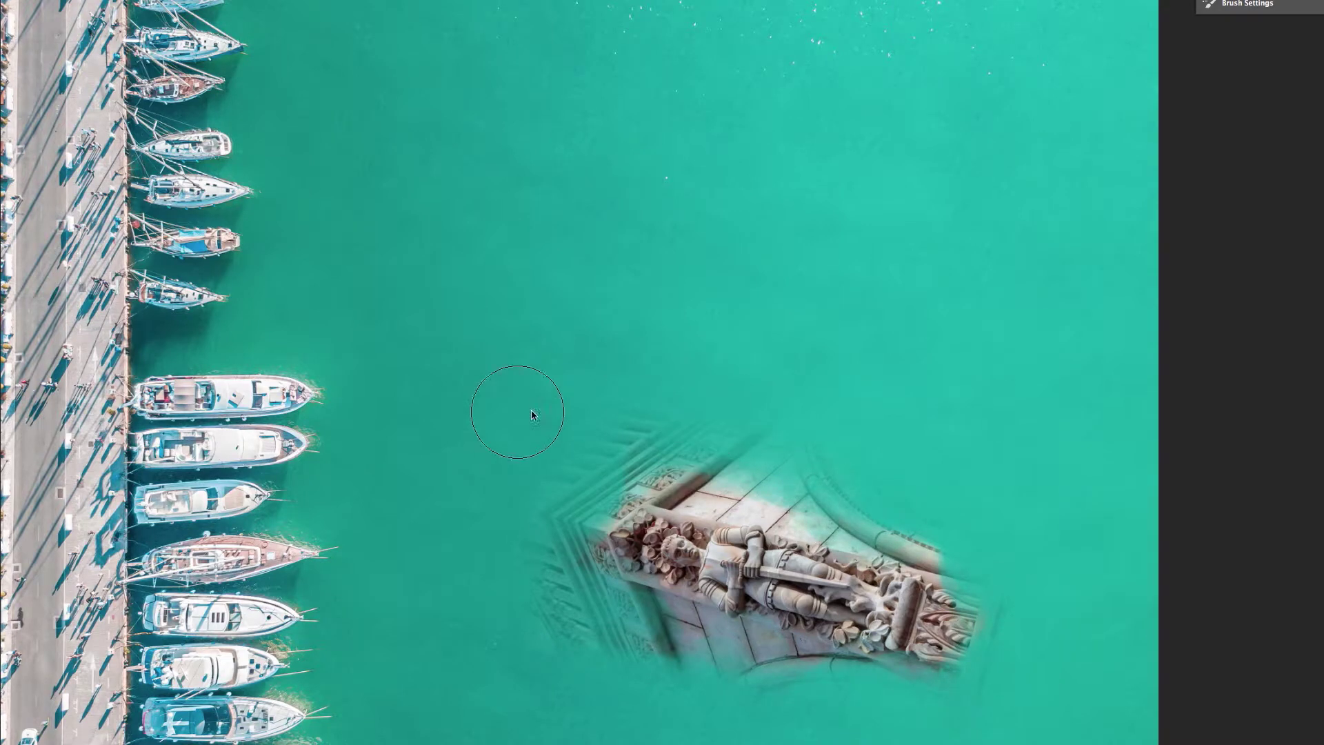
key(ctrl+z)
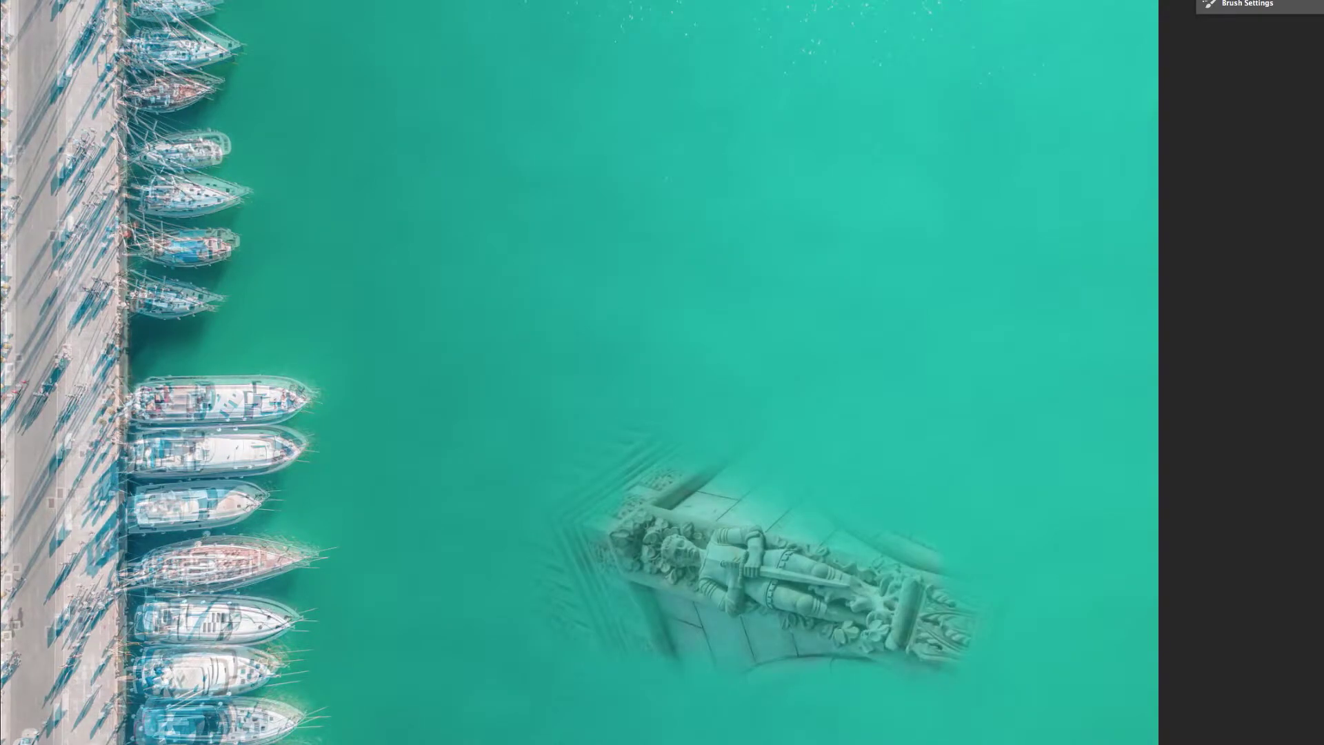
Adjust the knight carving layer's blending so it takes on the water's teal tint.
drag(374, 213, 389, 207)
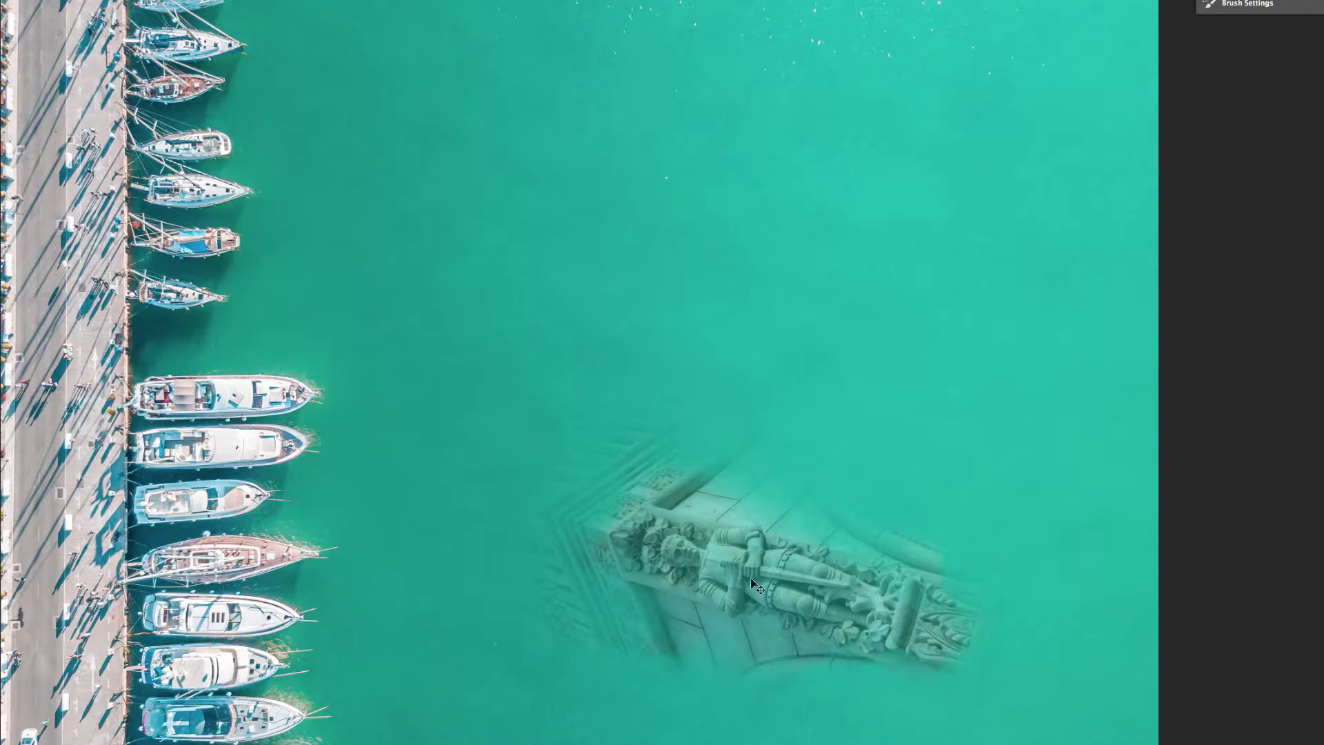
key(ctrl+t)
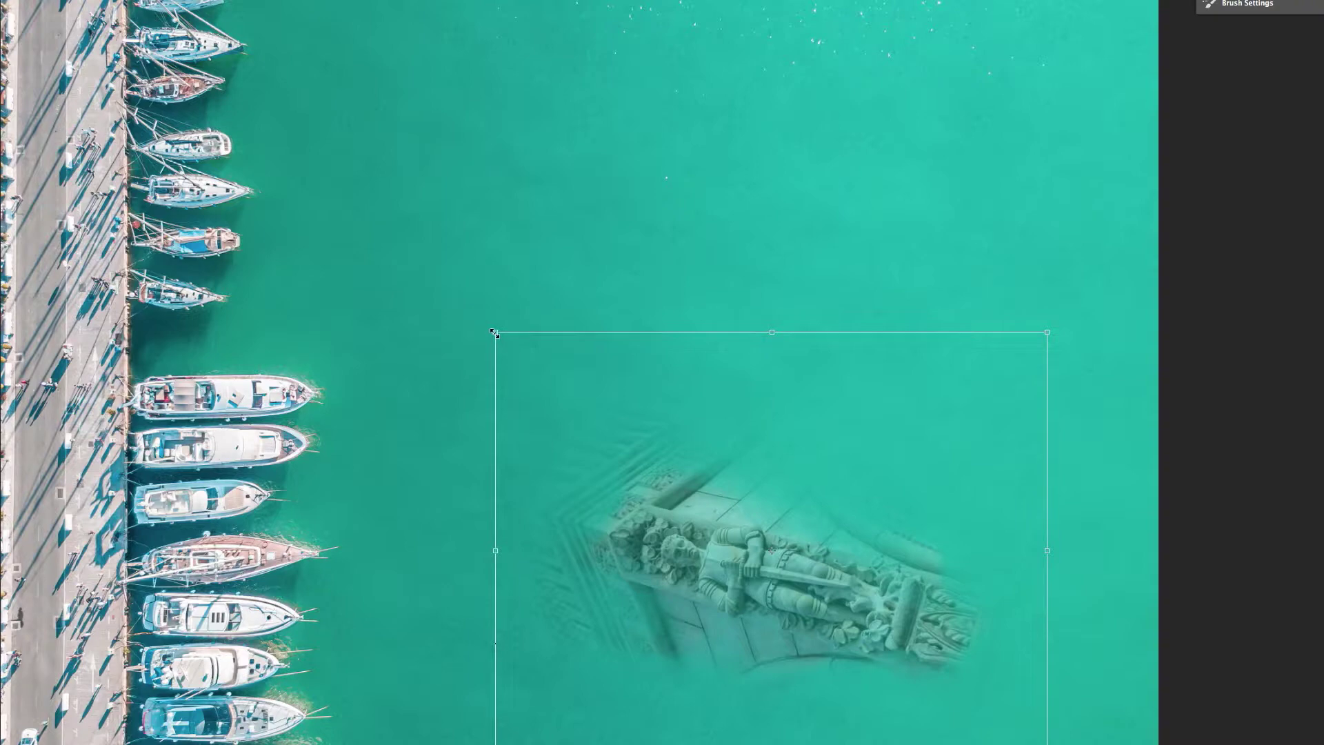
Shrink the knight carving and shift it up and to the left.
drag(494, 333, 630, 471)
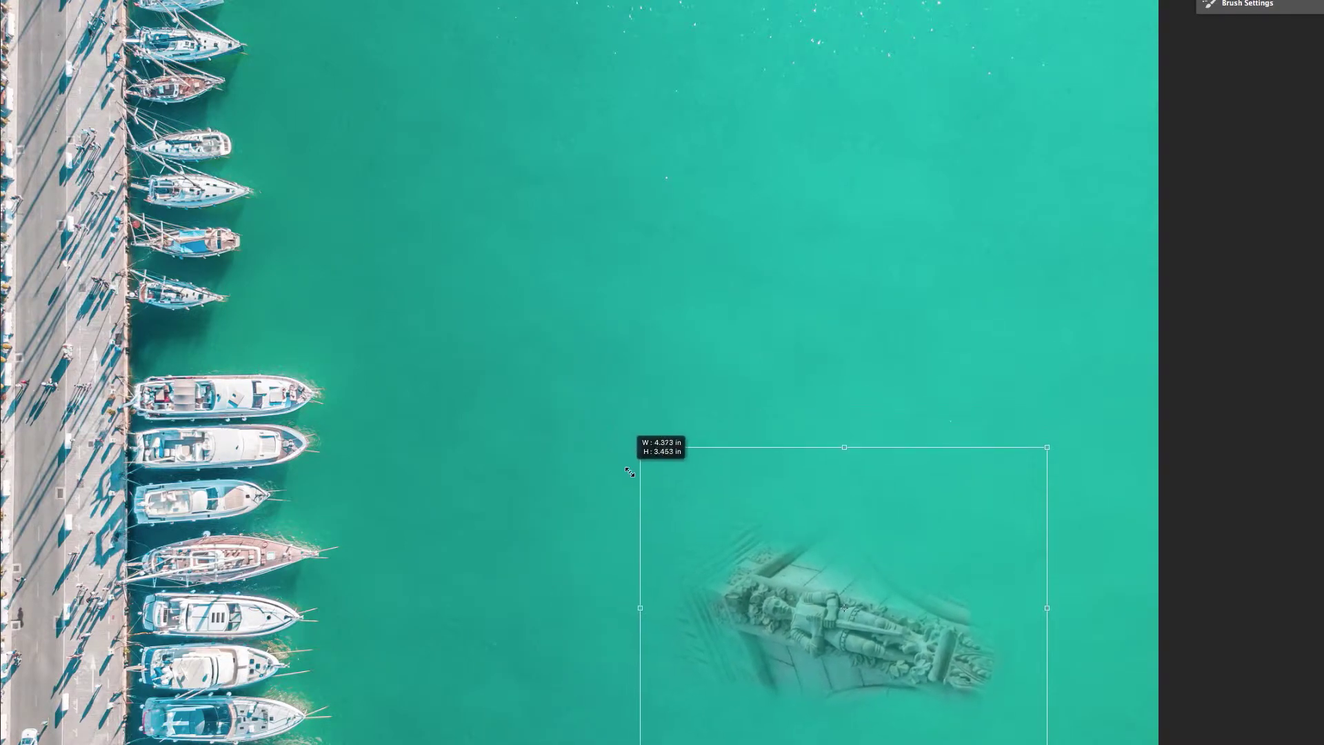
drag(630, 472, 671, 504)
drag(863, 698, 839, 644)
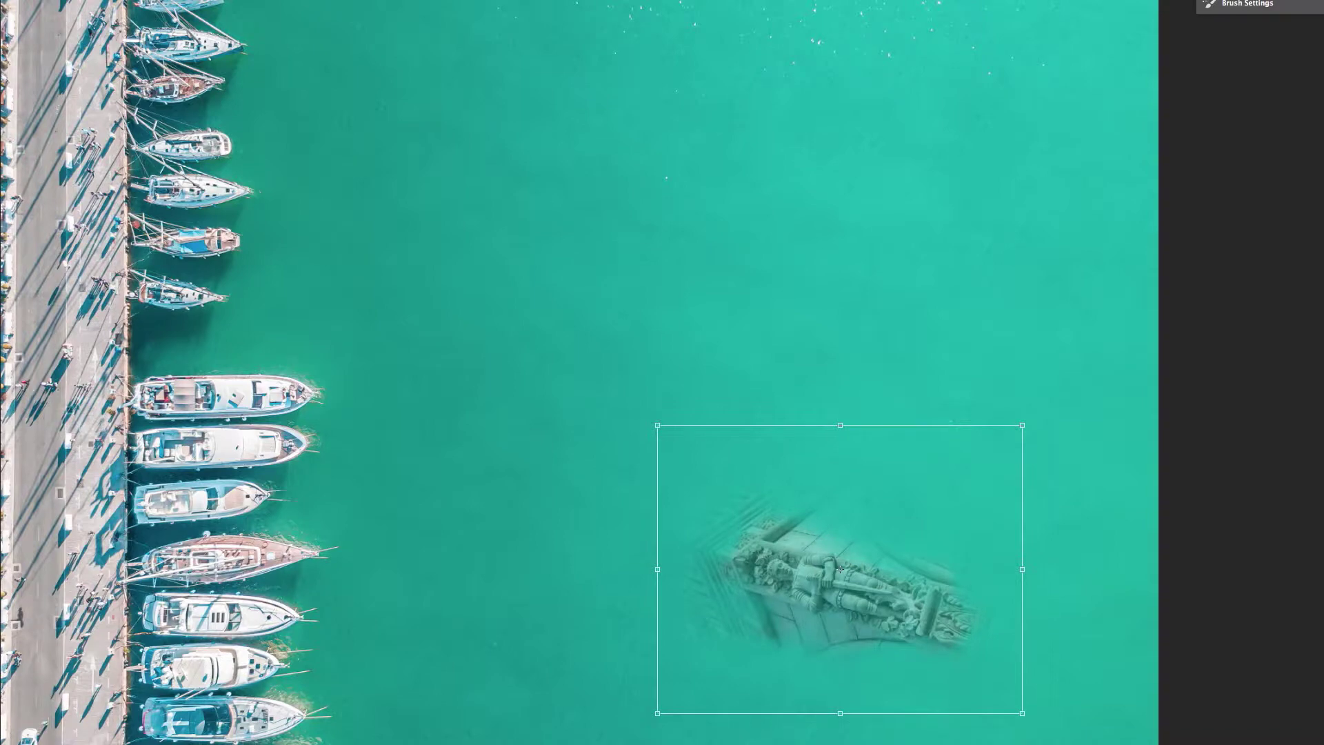
key(Return)
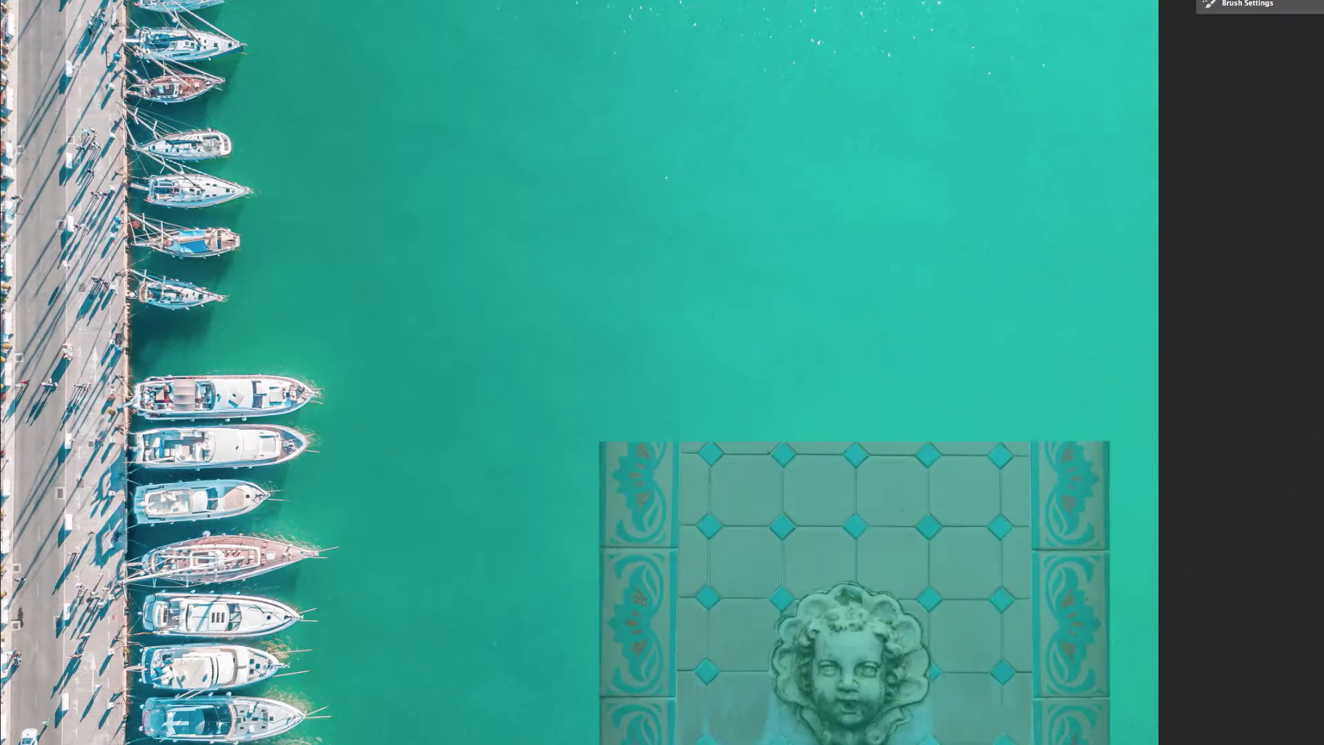
Move the cherub tile to the top, rotate it about 35° and scale it down.
drag(988, 560, 853, 185)
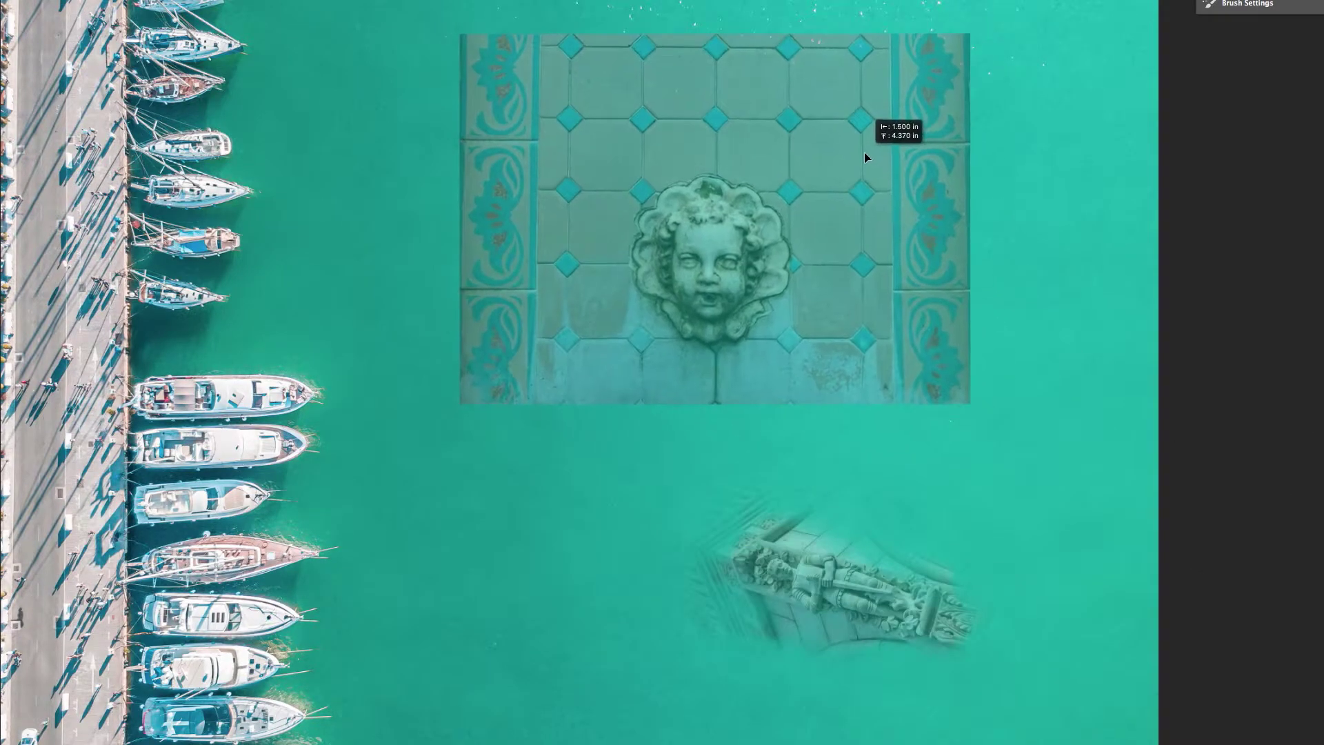
key(ctrl+t)
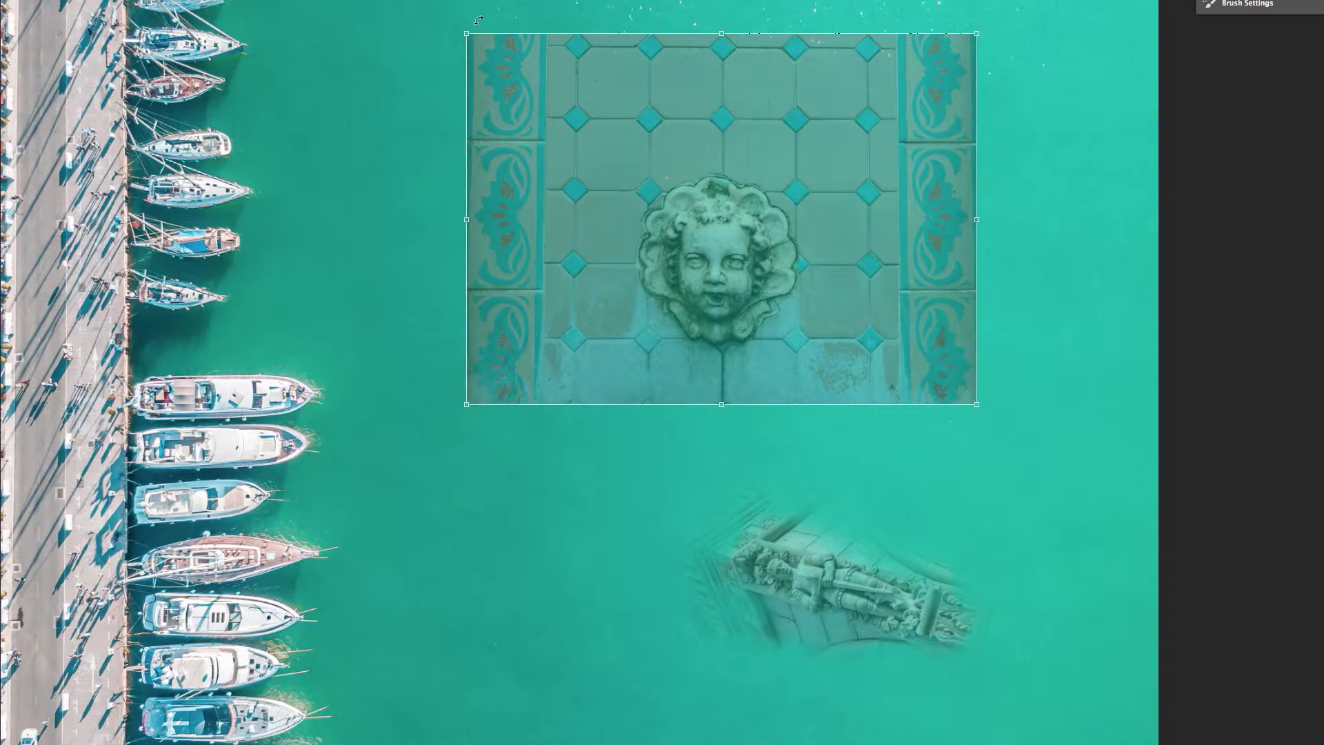
drag(999, 28, 960, 226)
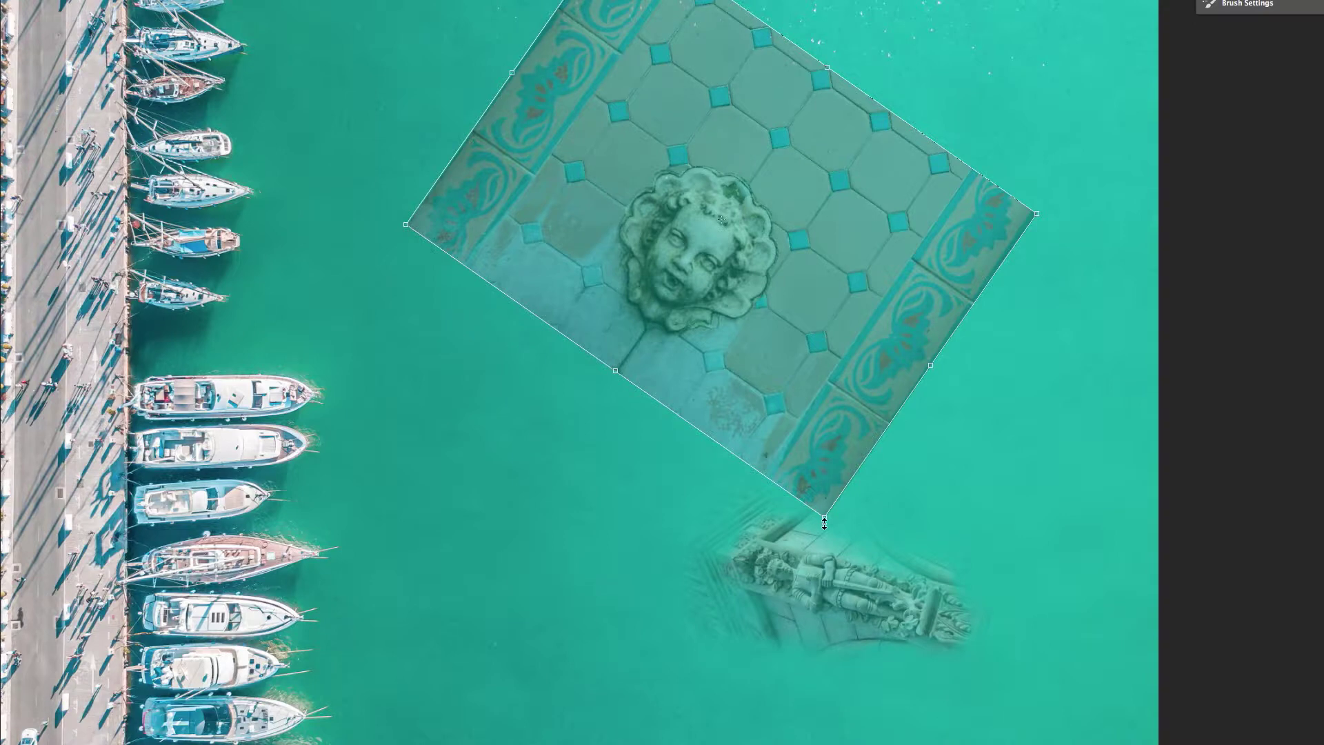
drag(823, 523, 782, 252)
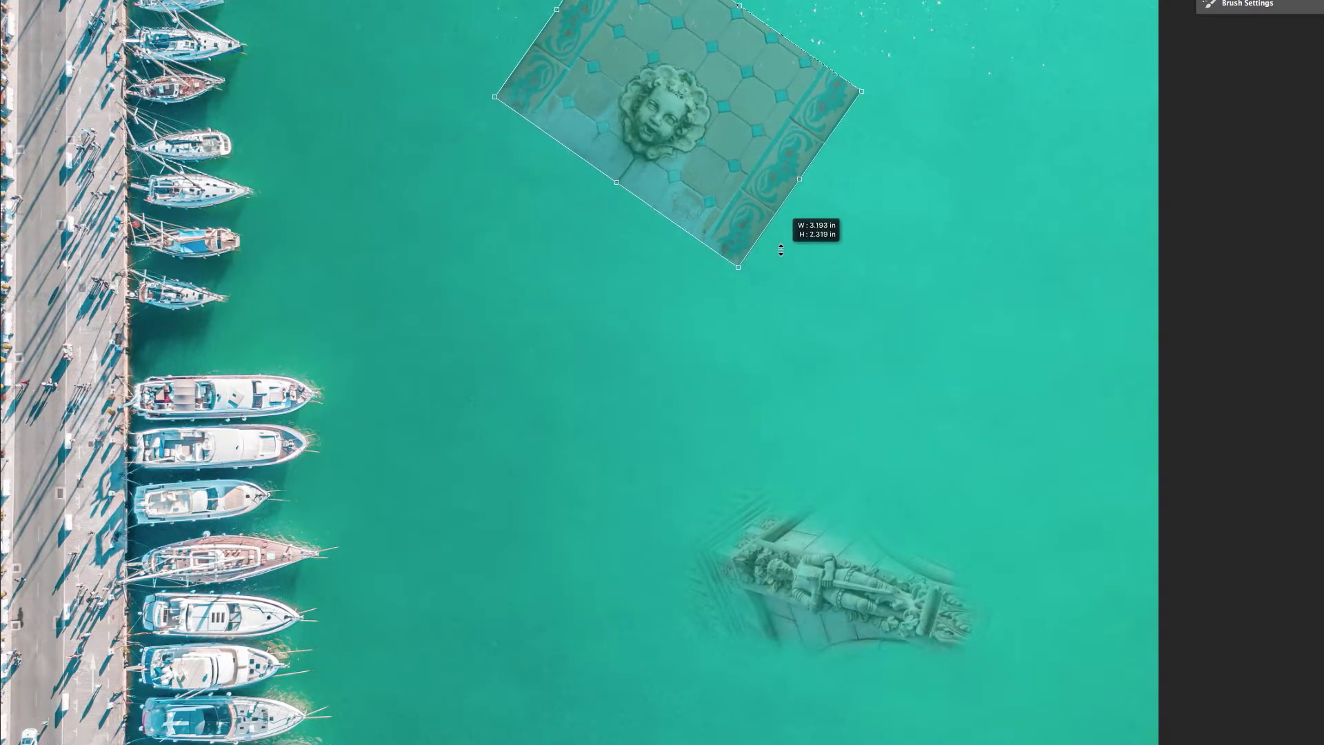
mouse_move(799, 208)
mouse_down()
mouse_move(817, 356)
mouse_move(818, 233)
mouse_up()
mouse_move(775, 173)
mouse_down()
mouse_move(826, 201)
mouse_move(813, 203)
mouse_up()
drag(820, 281, 816, 268)
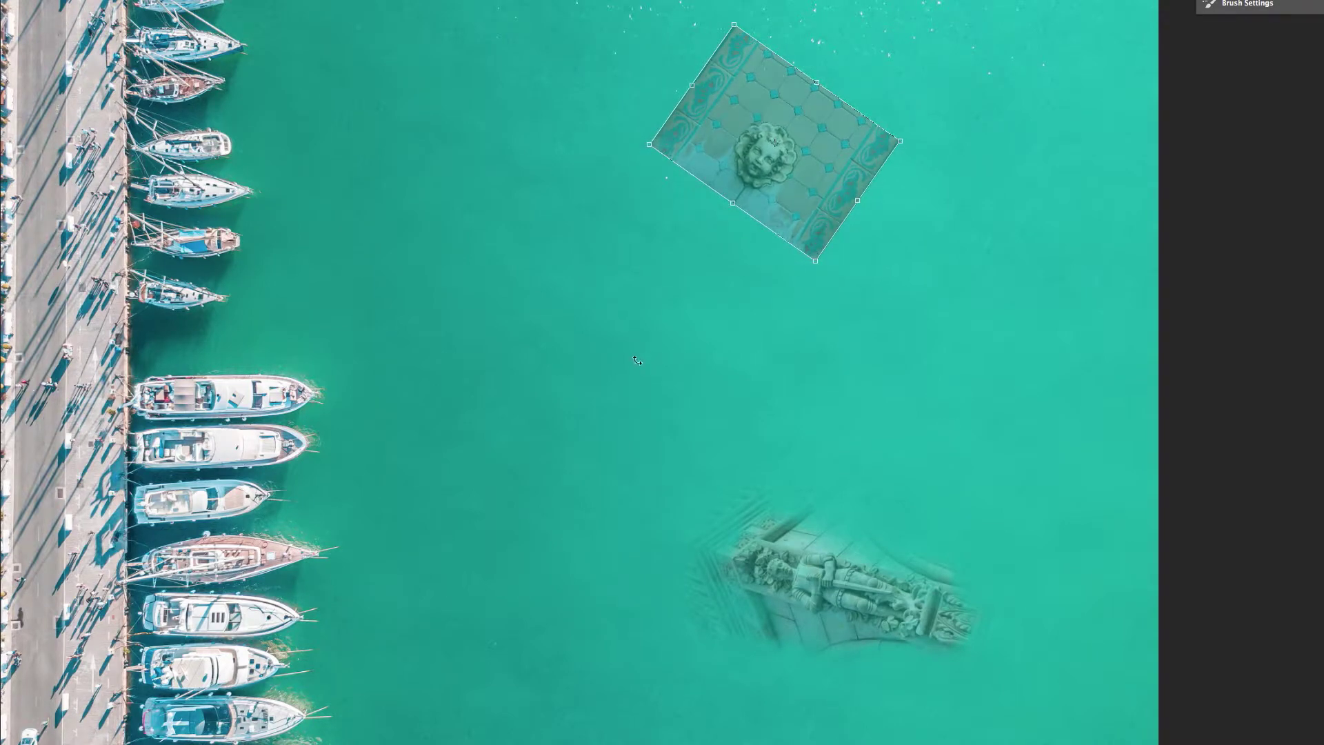
right_click(659, 358)
key(Escape)
Mask away the cherub tile's corners and borders so only the face remains, placed upper right.
key(Return)
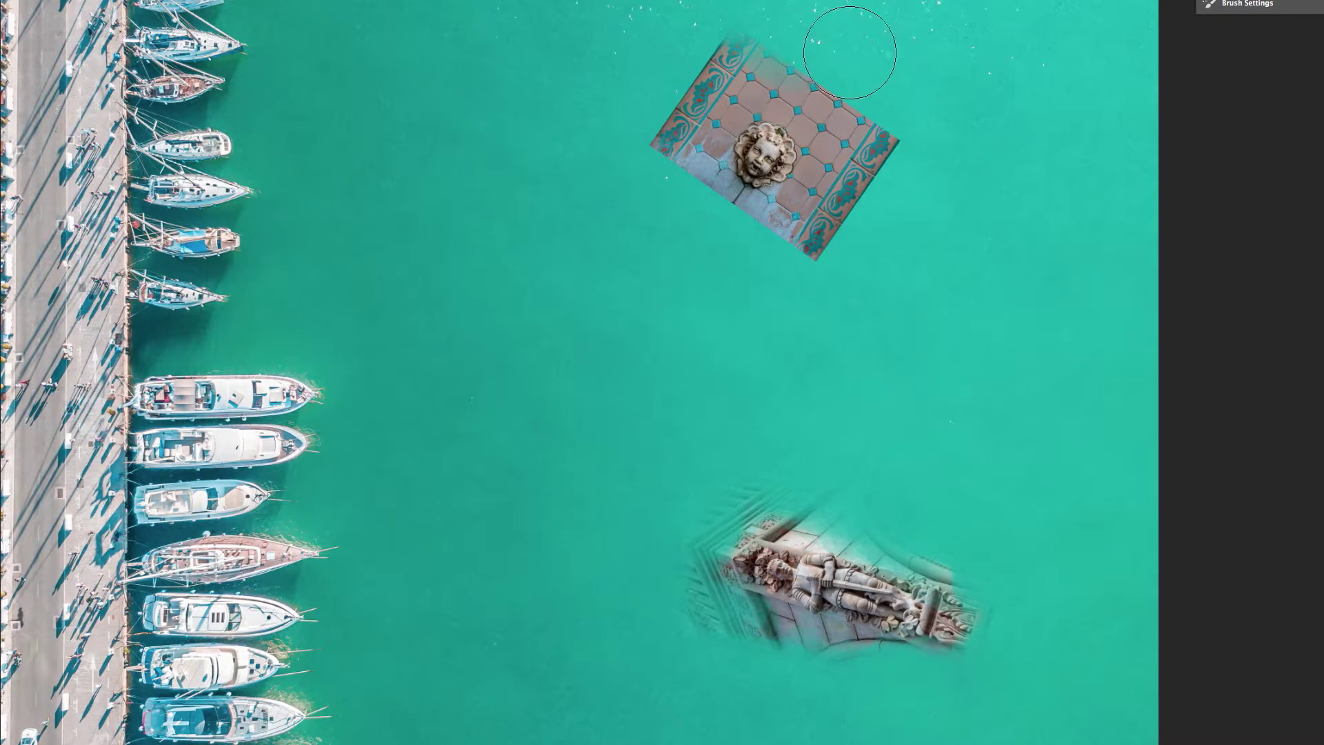
drag(934, 156, 912, 103)
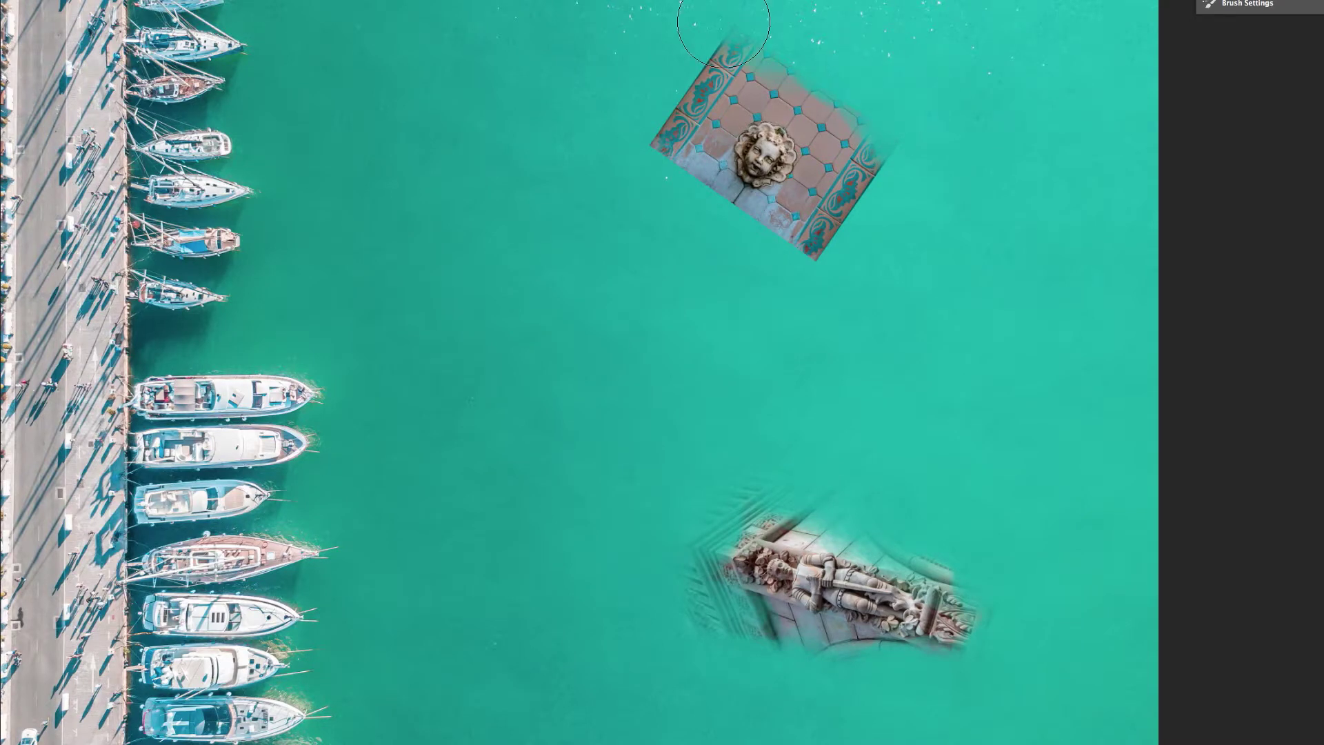
drag(673, 35, 671, 51)
mouse_move(616, 155)
mouse_down()
mouse_move(711, 44)
mouse_move(600, 142)
mouse_move(673, 207)
mouse_move(686, 236)
mouse_move(695, 215)
mouse_move(813, 272)
mouse_move(626, 180)
mouse_move(709, 59)
mouse_move(591, 136)
mouse_move(629, 170)
mouse_up()
mouse_move(872, 236)
mouse_down()
mouse_move(887, 192)
mouse_move(828, 280)
mouse_move(784, 310)
mouse_move(908, 183)
mouse_move(842, 221)
mouse_move(836, 178)
mouse_move(839, 251)
mouse_up()
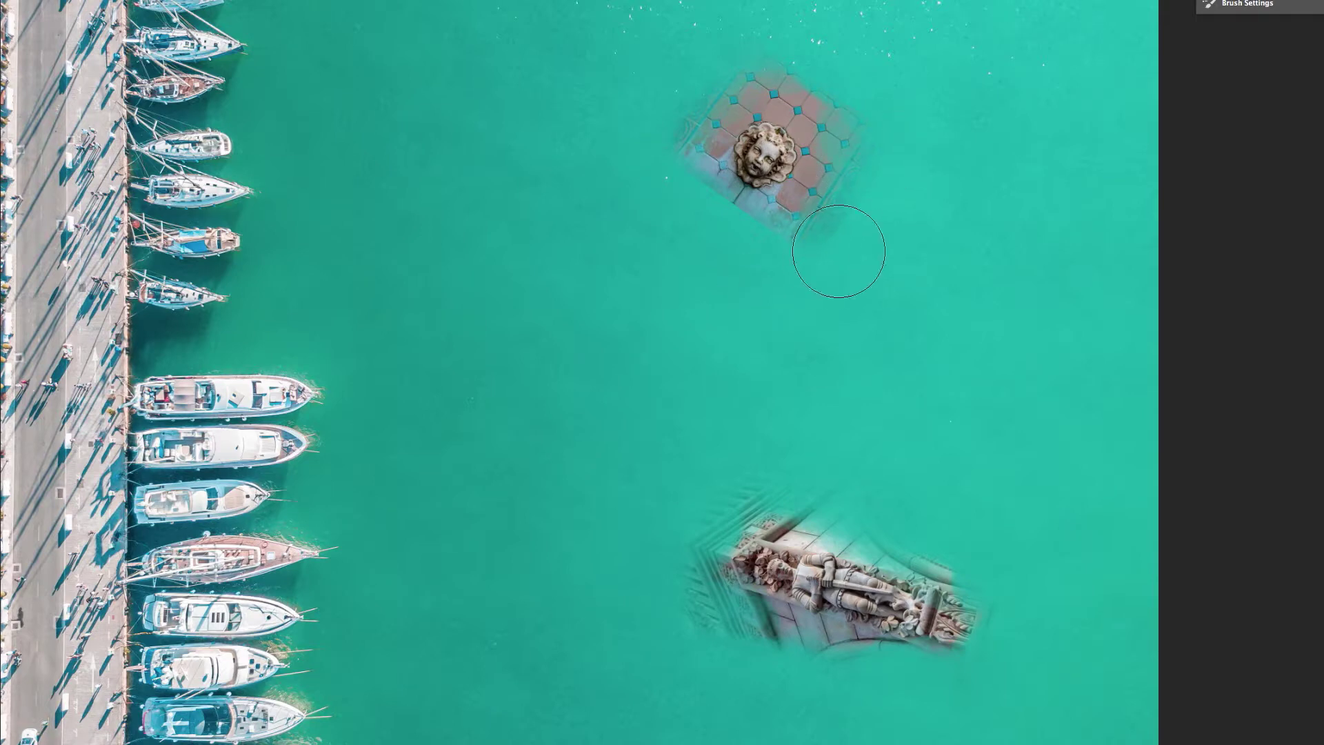
mouse_move(784, 289)
mouse_down()
mouse_move(769, 260)
mouse_move(842, 292)
mouse_move(786, 260)
mouse_up()
mouse_move(664, 162)
mouse_down()
mouse_move(684, 212)
mouse_move(679, 118)
mouse_move(863, 97)
mouse_move(853, 104)
mouse_move(901, 135)
mouse_up()
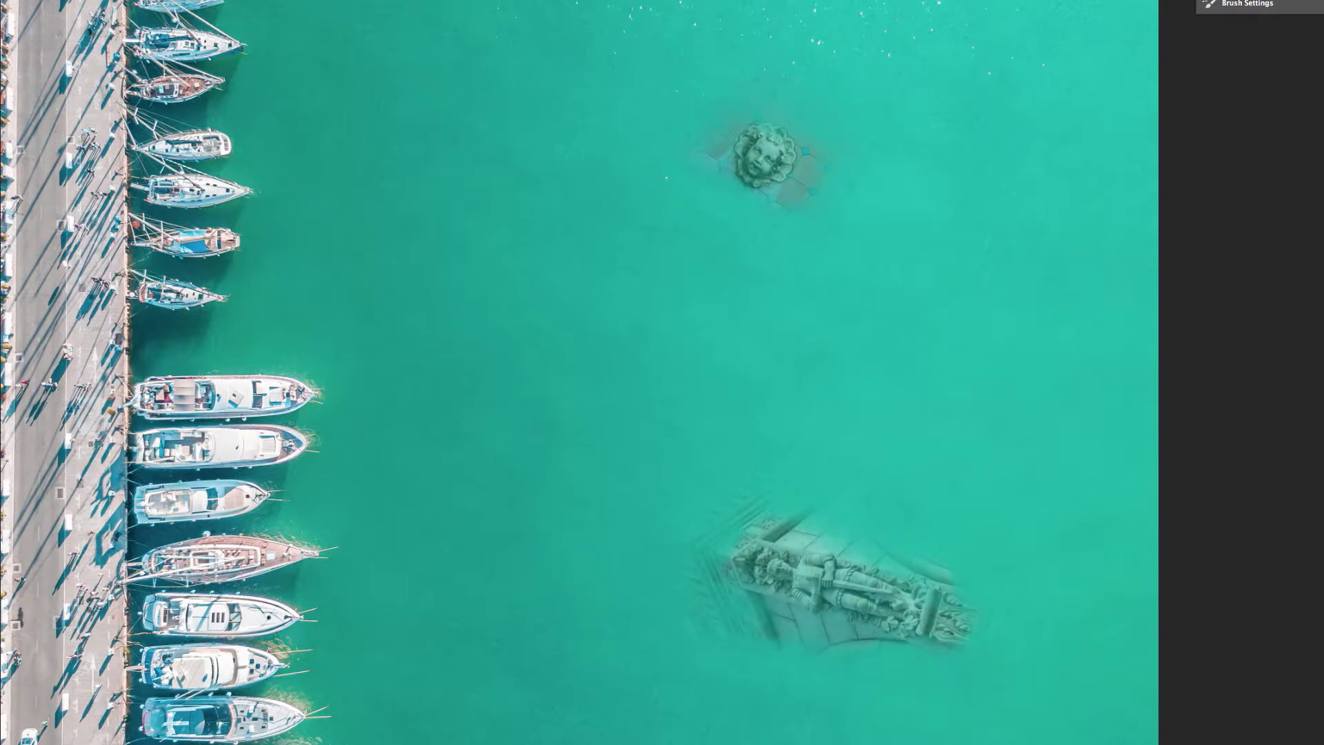
mouse_move(800, 187)
mouse_down()
mouse_move(991, 412)
mouse_move(1062, 130)
mouse_up()
Nudge the cherub face up slightly, then open the Disney 5K weekend folder in Bridge.
key(Up)
key(Up)
key(Up)
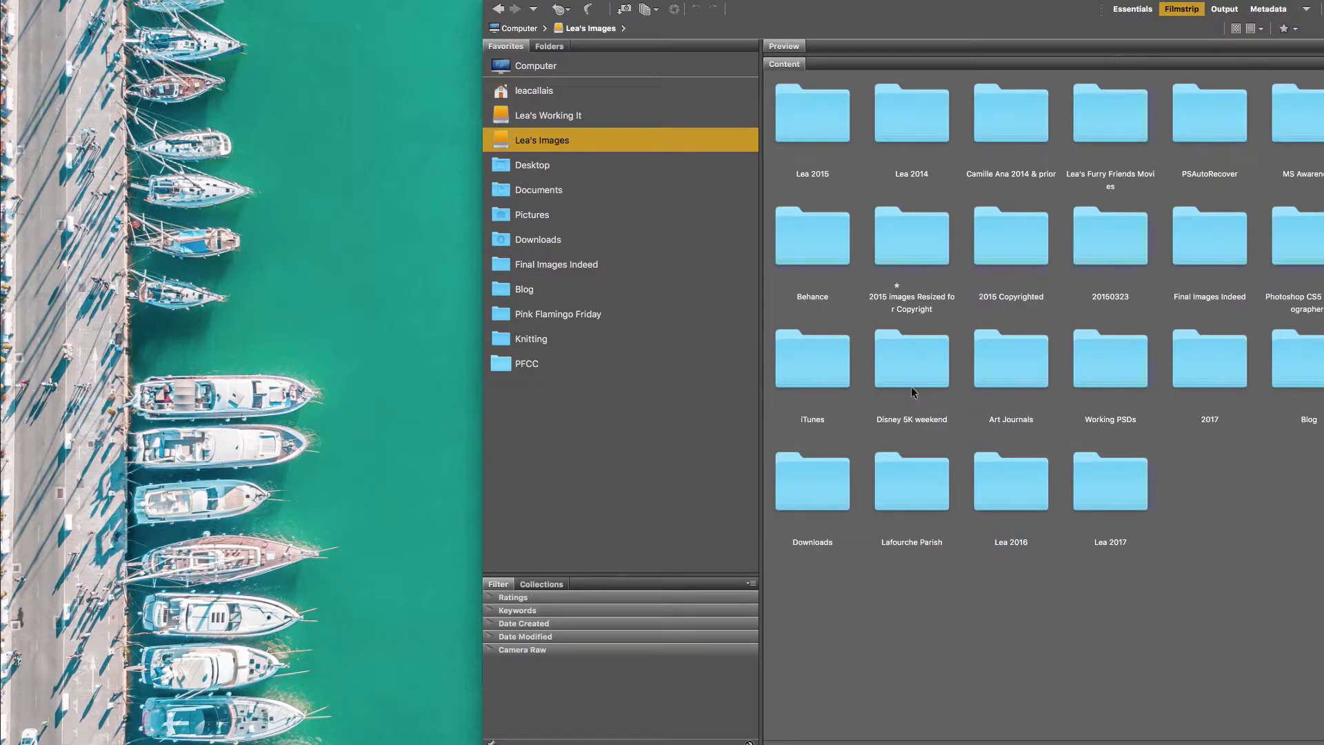
click(899, 411)
double_click(918, 374)
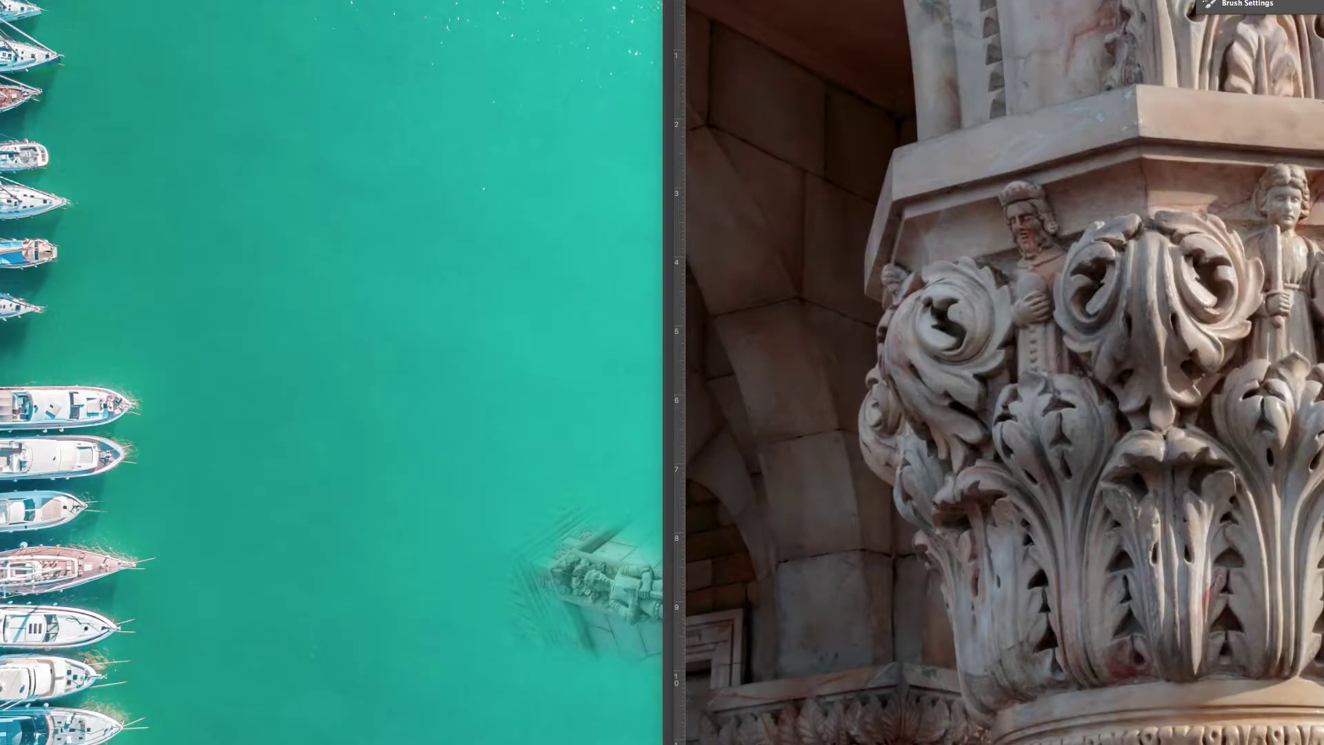
Copy the column photo into the harbor document, then save and close the column document.
drag(1255, 219, 358, 304)
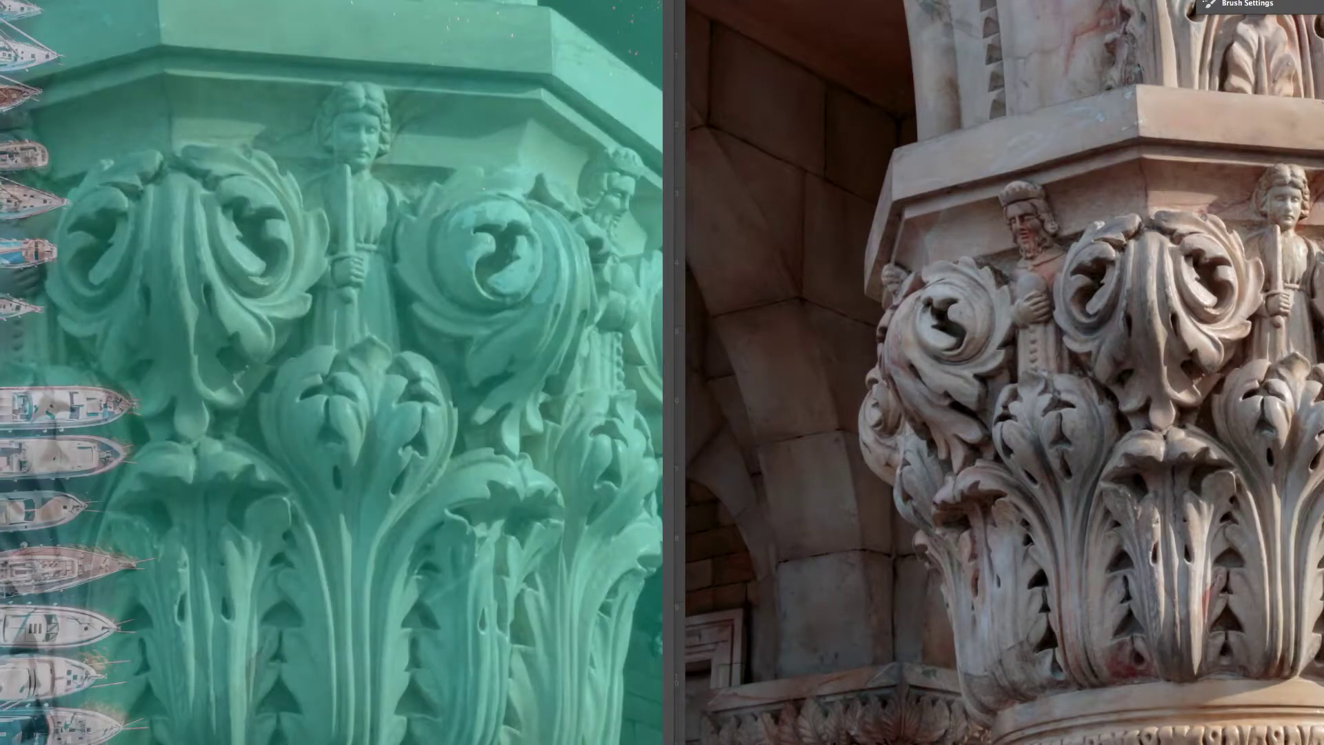
key(super+w)
click(786, 196)
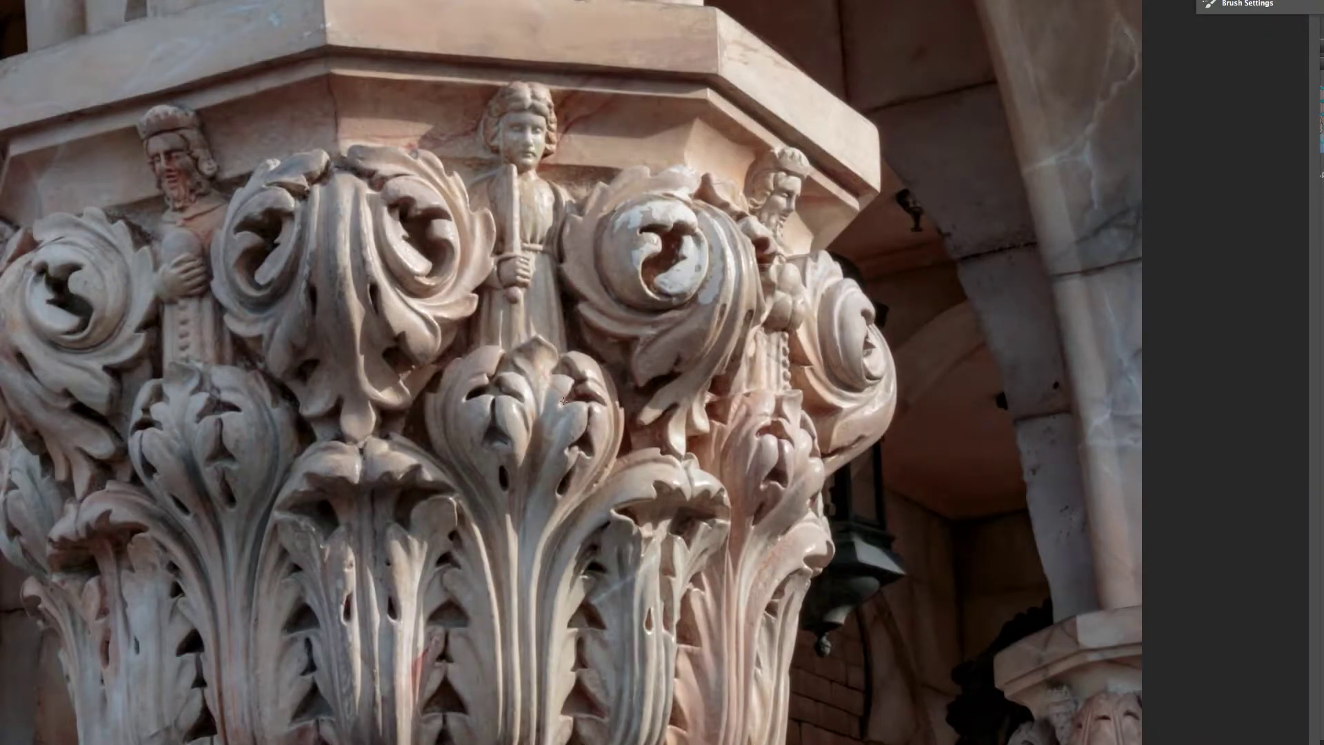
Shrink the column layer, tilt it about -23° and place it in the upper water.
key(ctrl+minus)
drag(274, 215, 664, 491)
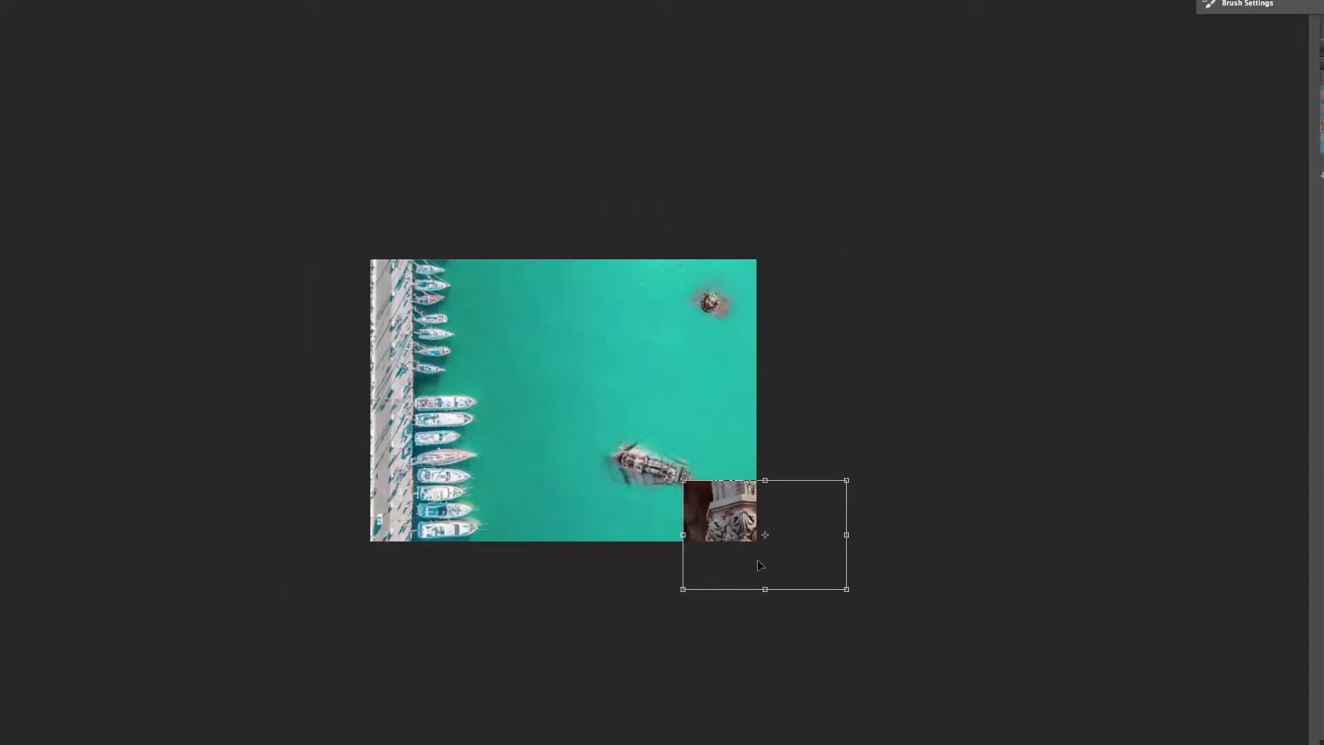
drag(717, 510, 563, 329)
mouse_move(678, 400)
mouse_down()
mouse_move(690, 367)
mouse_move(679, 354)
mouse_up()
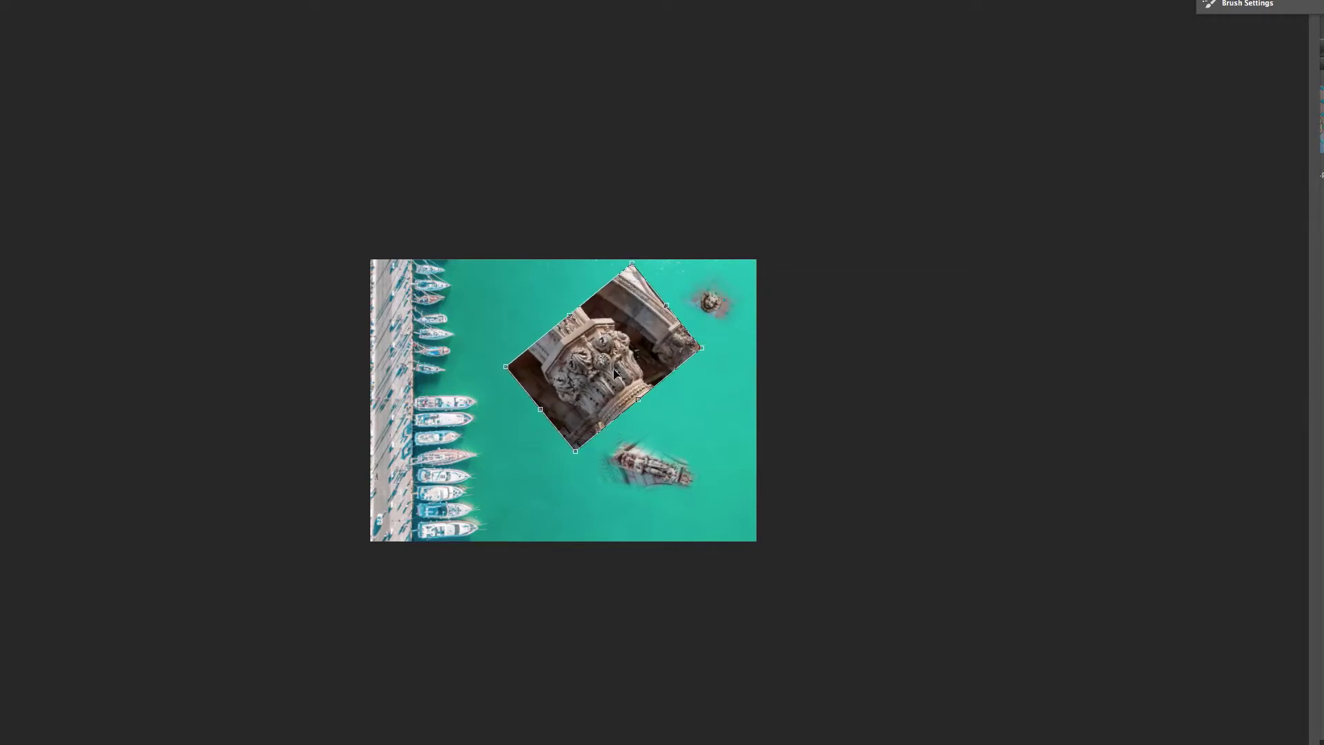
drag(631, 260, 629, 286)
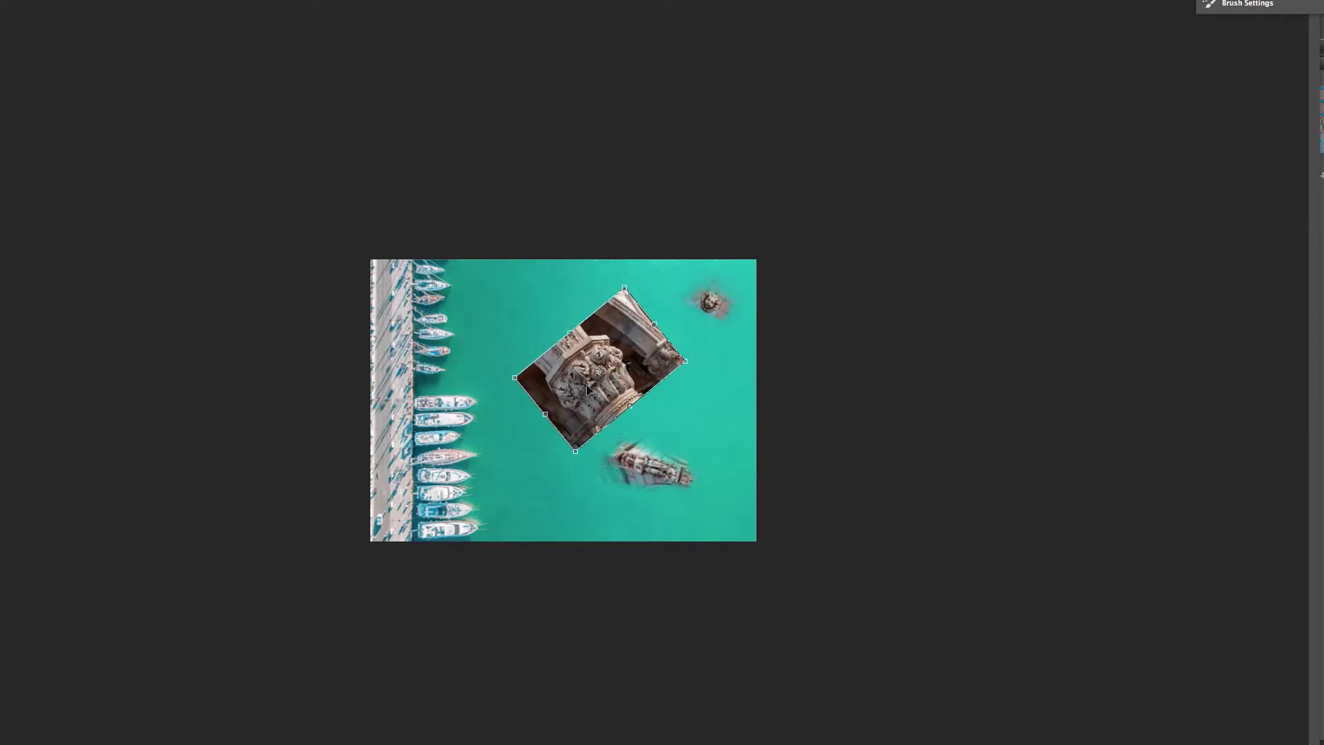
drag(587, 390, 588, 363)
key(Return)
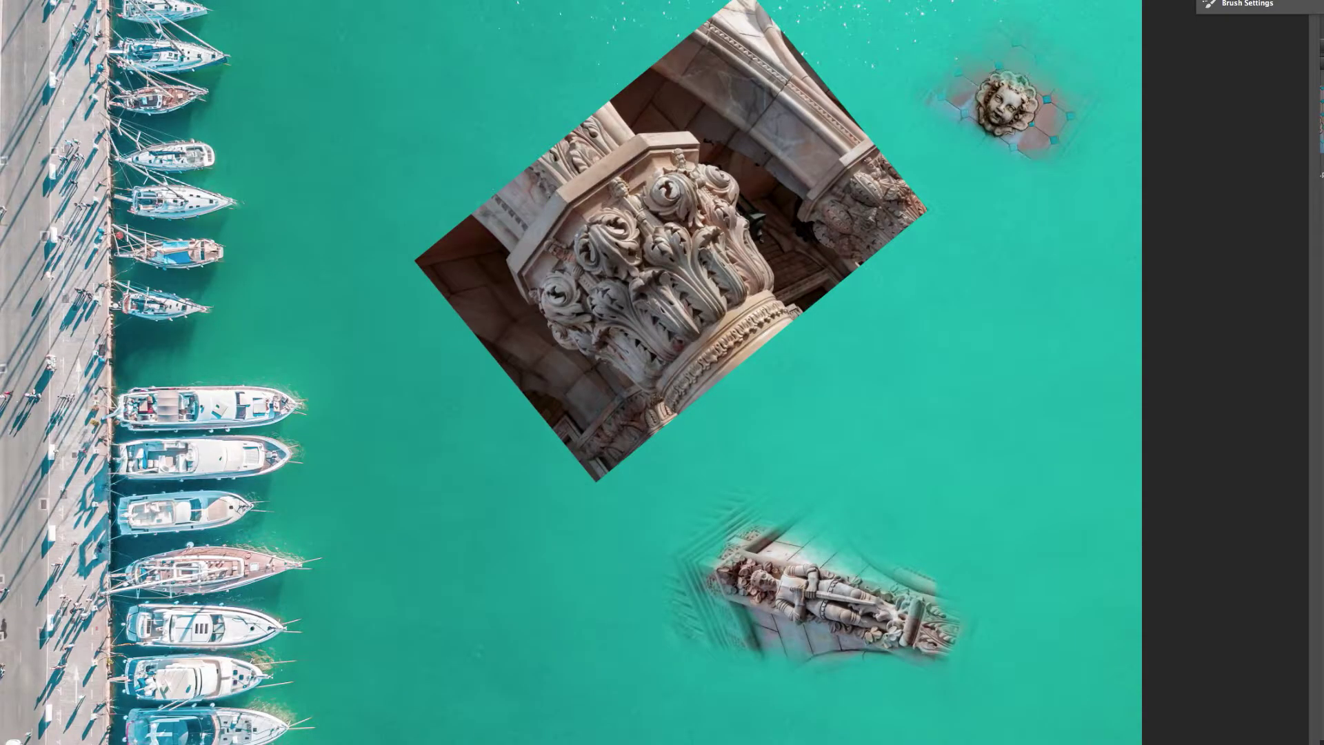
Mask the column's upper-left and dark lower-left edges into the water.
mouse_move(392, 260)
mouse_down()
mouse_move(433, 339)
mouse_move(457, 318)
mouse_up()
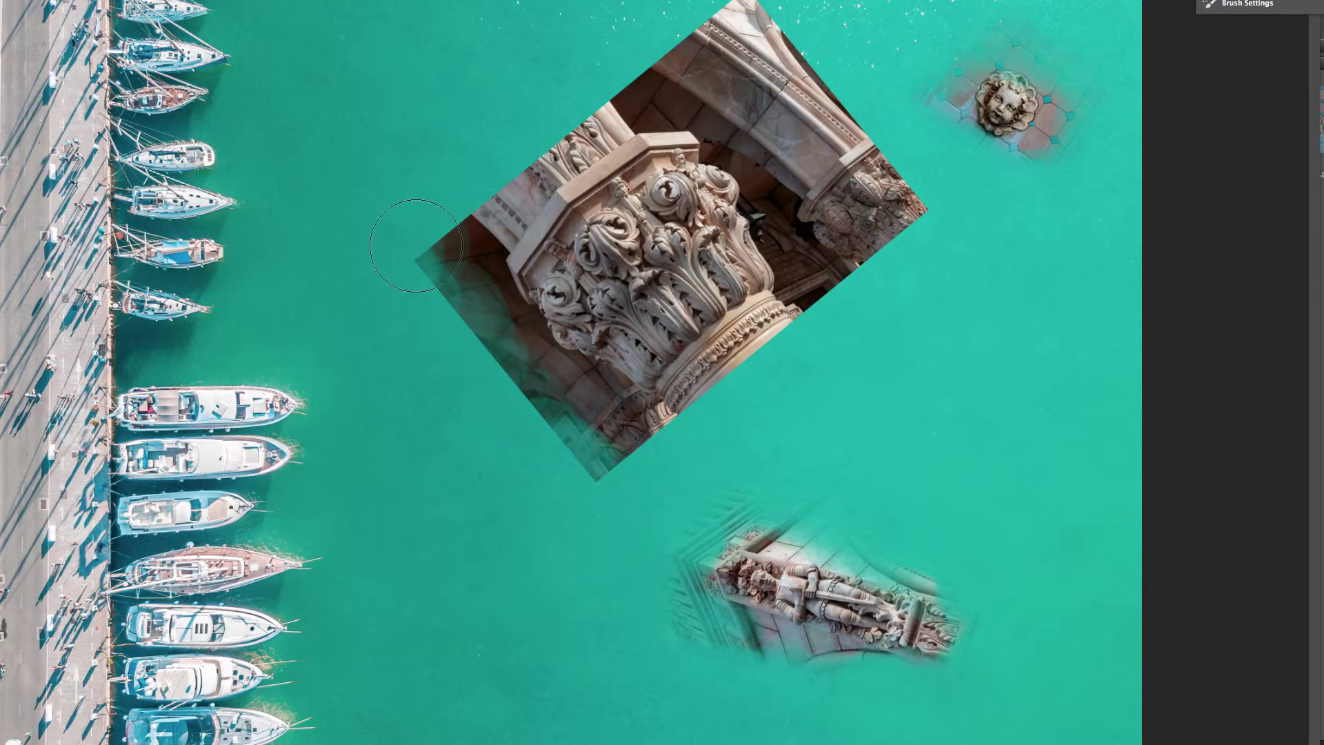
mouse_move(606, 103)
mouse_down()
mouse_move(475, 160)
mouse_move(635, 44)
mouse_move(822, 61)
mouse_move(764, 0)
mouse_up()
drag(670, 18, 533, 97)
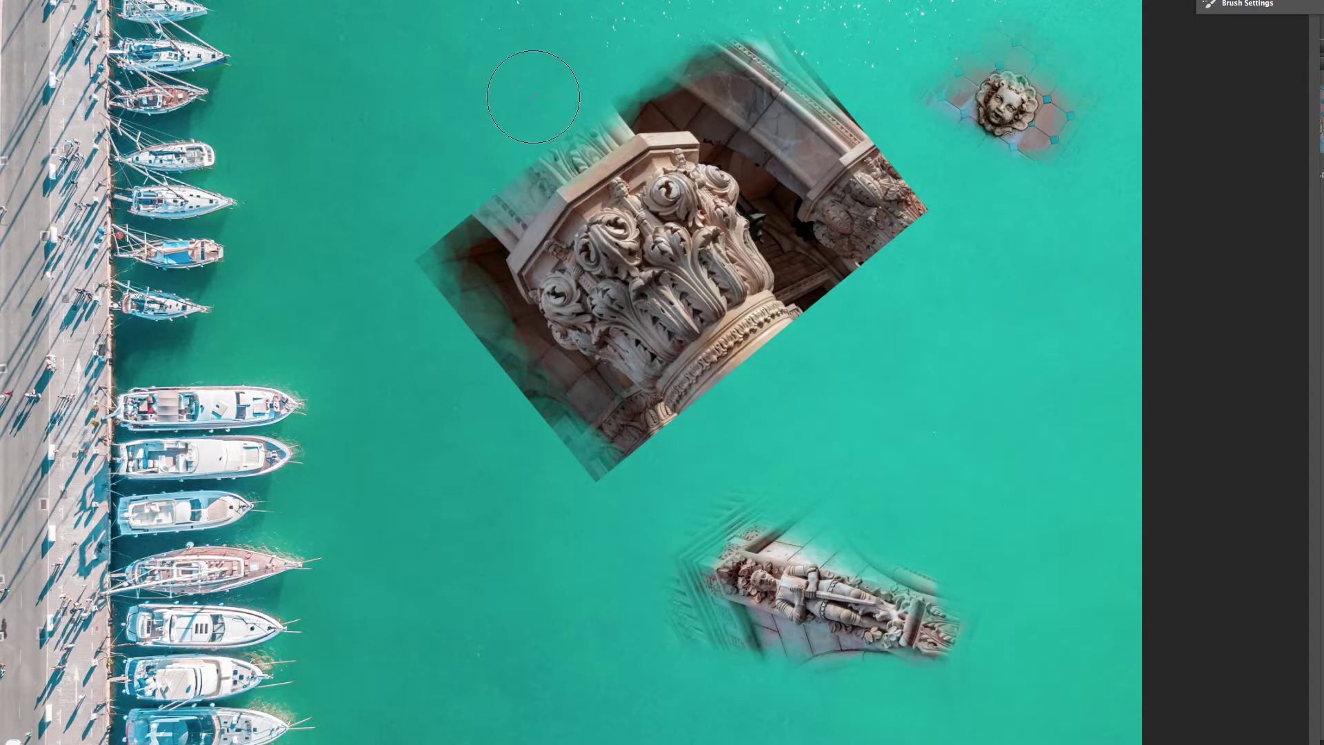
mouse_move(453, 188)
mouse_down()
mouse_move(438, 241)
mouse_move(458, 272)
mouse_move(446, 318)
mouse_move(496, 358)
mouse_move(464, 295)
mouse_move(477, 300)
mouse_move(534, 387)
mouse_move(640, 458)
mouse_up()
mouse_move(502, 386)
mouse_down()
mouse_move(606, 473)
mouse_move(726, 458)
mouse_move(818, 386)
mouse_move(517, 390)
mouse_up()
With a smaller brush, mask the lower band, dark gap and arch's lower-right corner.
mouse_move(693, 420)
mouse_down()
mouse_move(792, 360)
mouse_move(784, 340)
mouse_up()
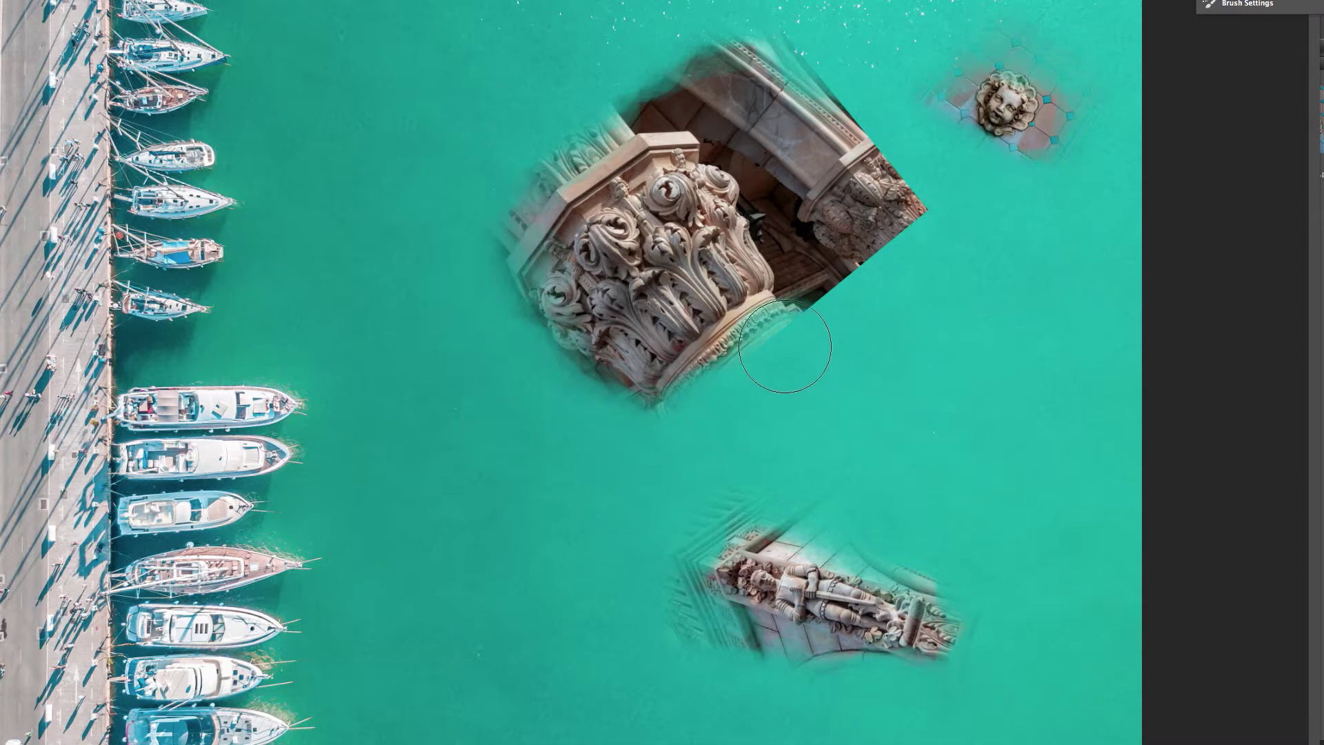
mouse_move(780, 357)
mouse_down()
mouse_move(818, 272)
mouse_move(800, 304)
mouse_up()
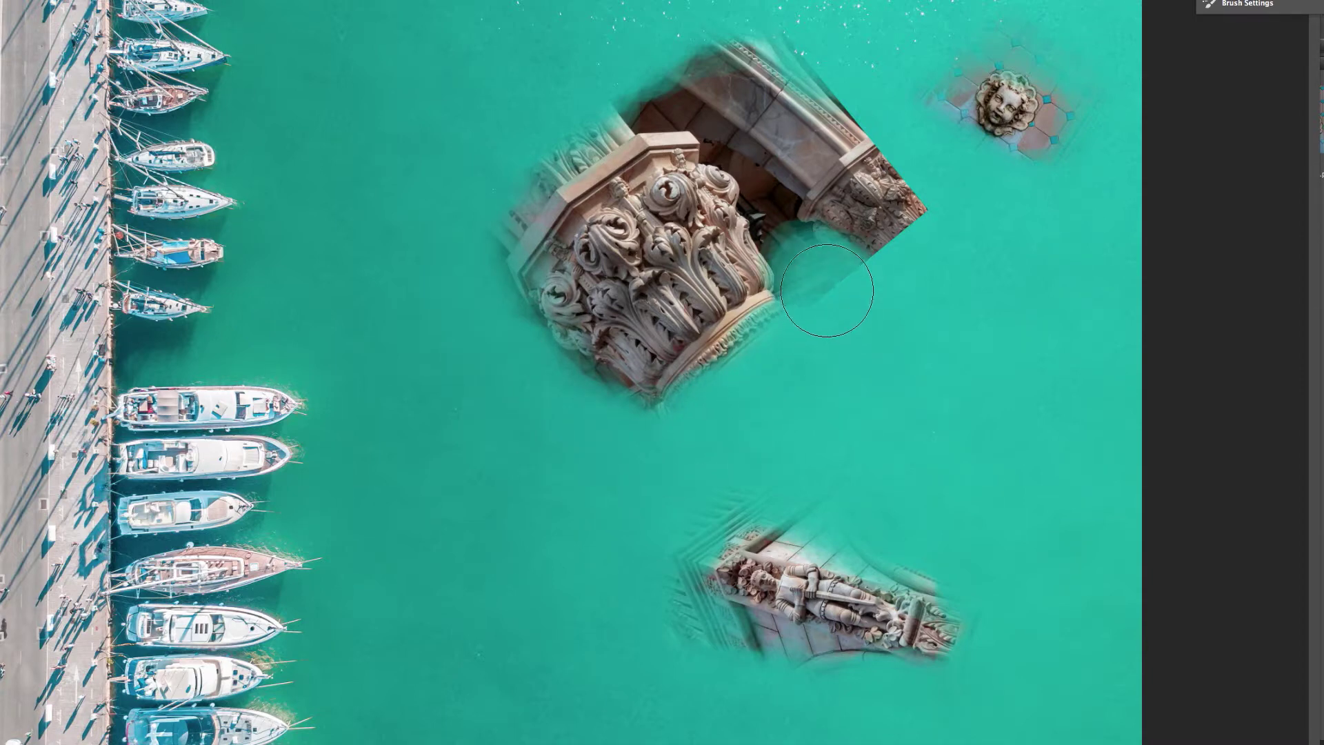
key(bracketleft)
key(bracketleft)
key(bracketleft)
mouse_move(767, 204)
mouse_down()
mouse_move(757, 194)
mouse_move(762, 234)
mouse_up()
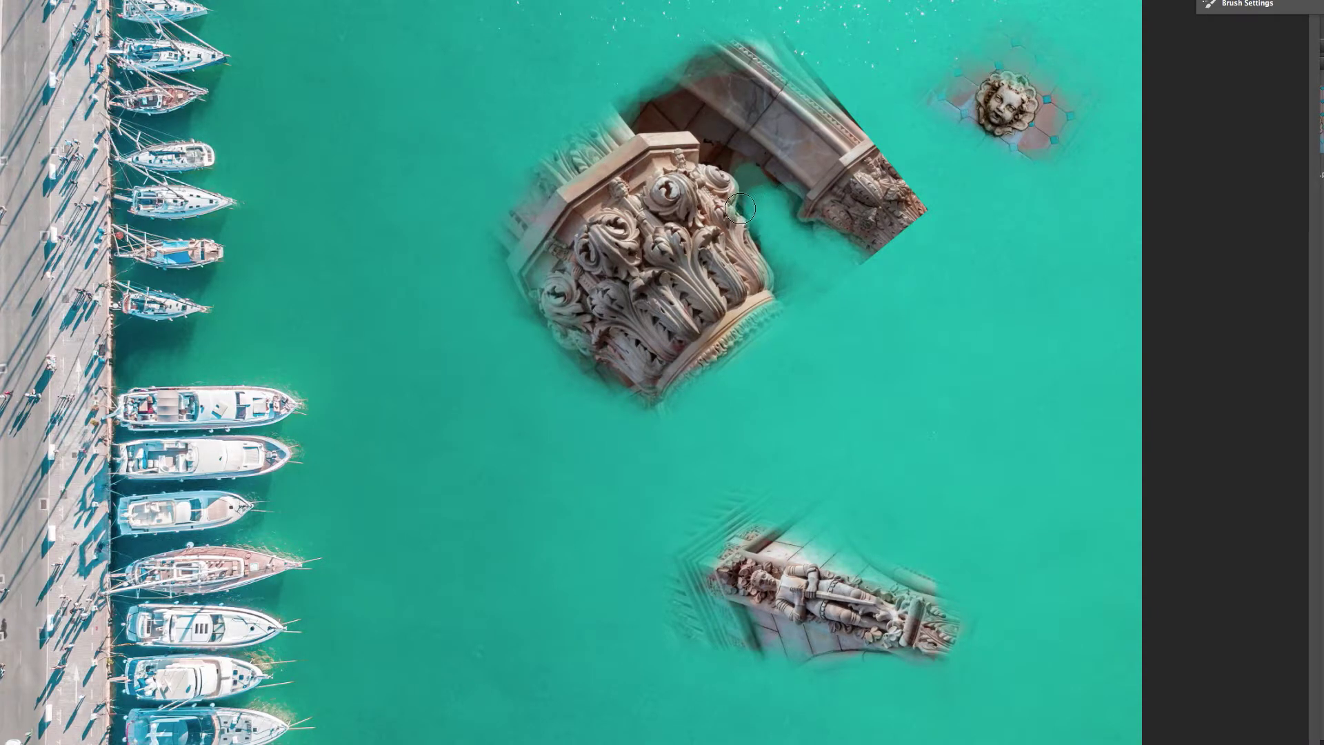
mouse_move(862, 255)
mouse_down()
mouse_move(935, 211)
mouse_move(800, 53)
mouse_move(639, 104)
mouse_up()
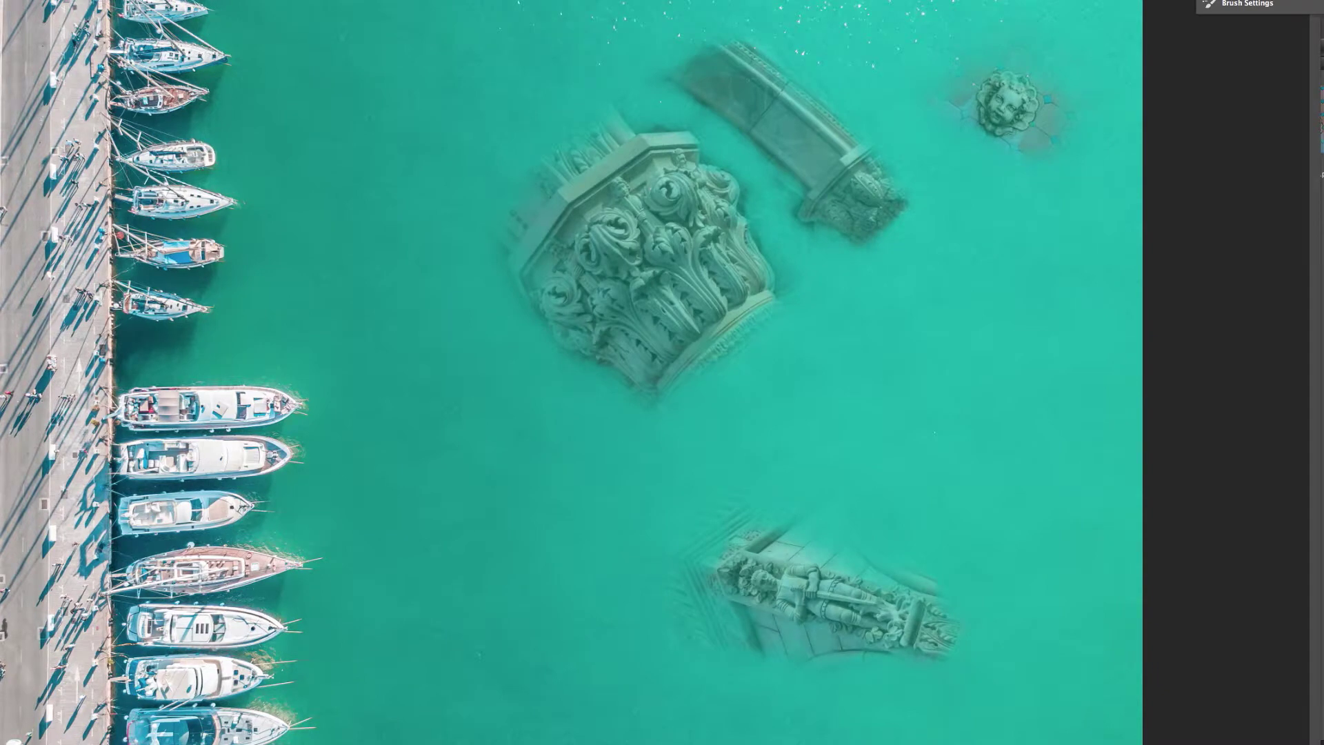
Shrink the capital and arch fragment, trim the arch's left end, and shift them lower right.
key(ctrl+t)
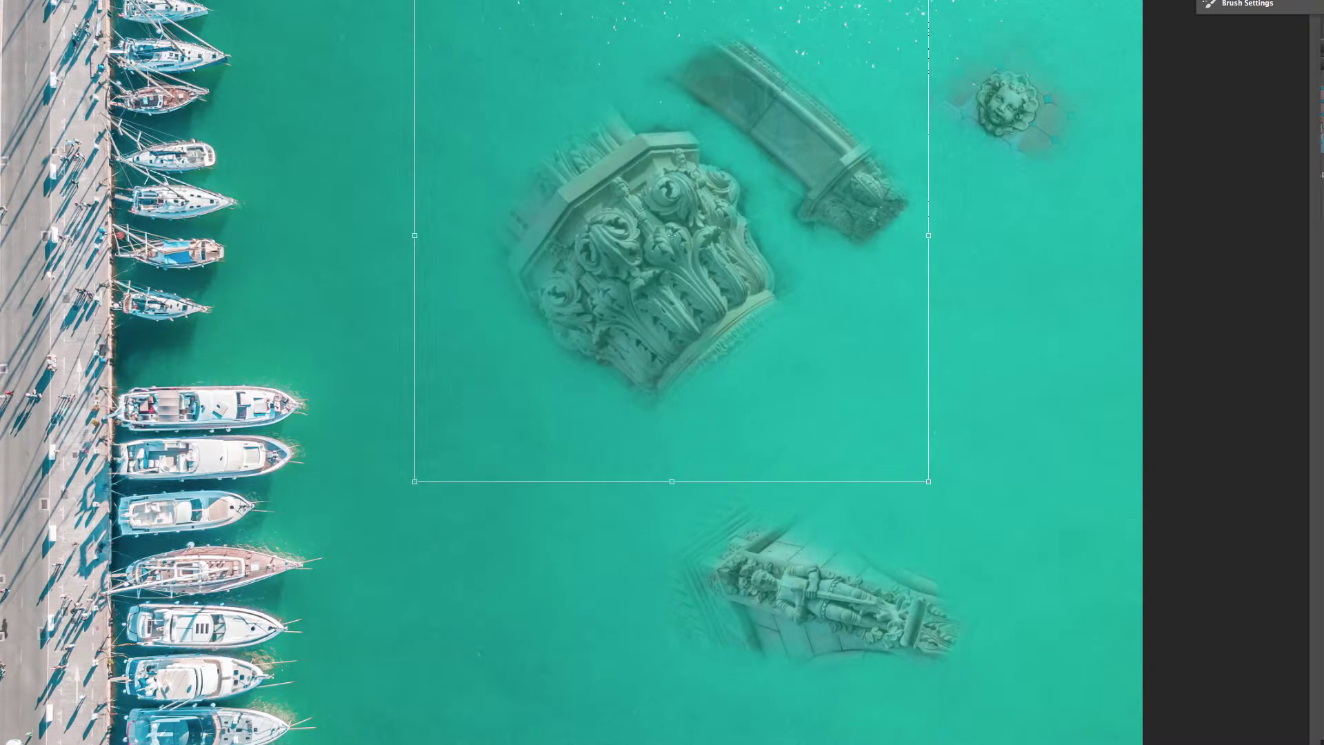
drag(444, 31, 557, 127)
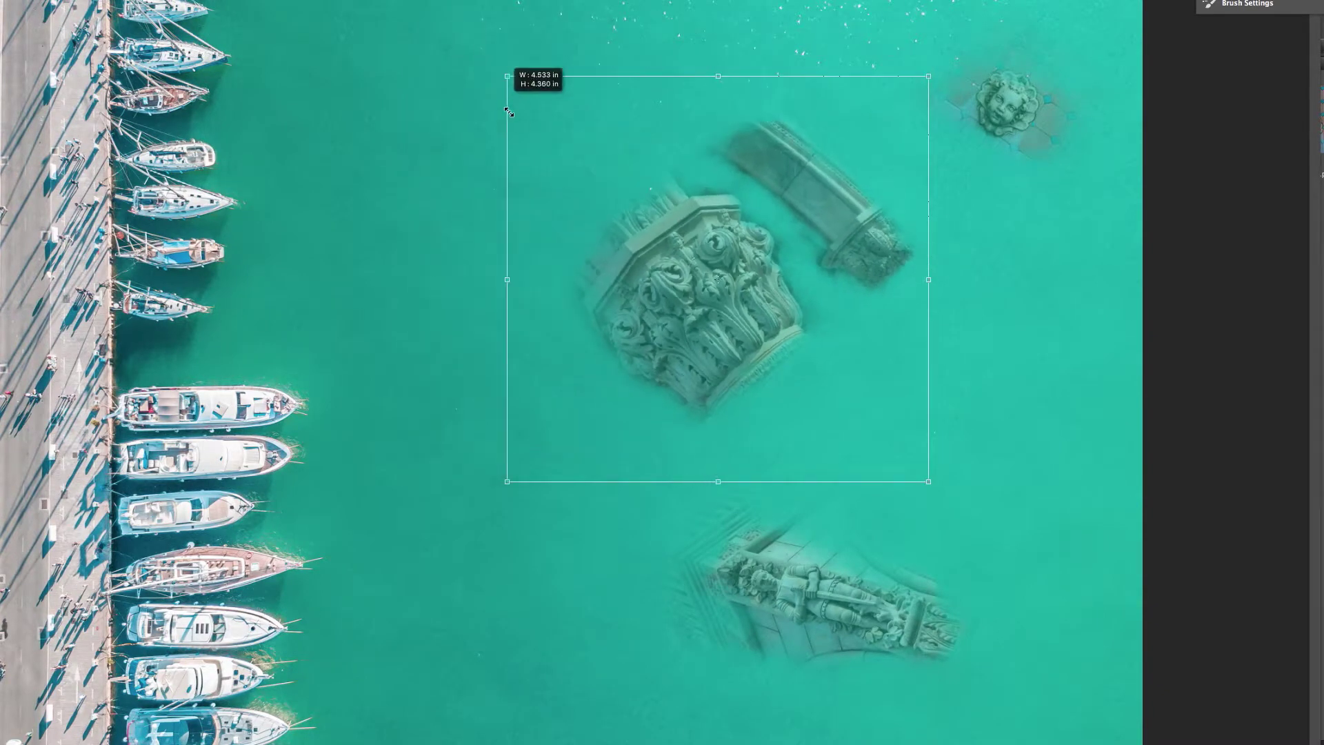
drag(930, 483, 810, 365)
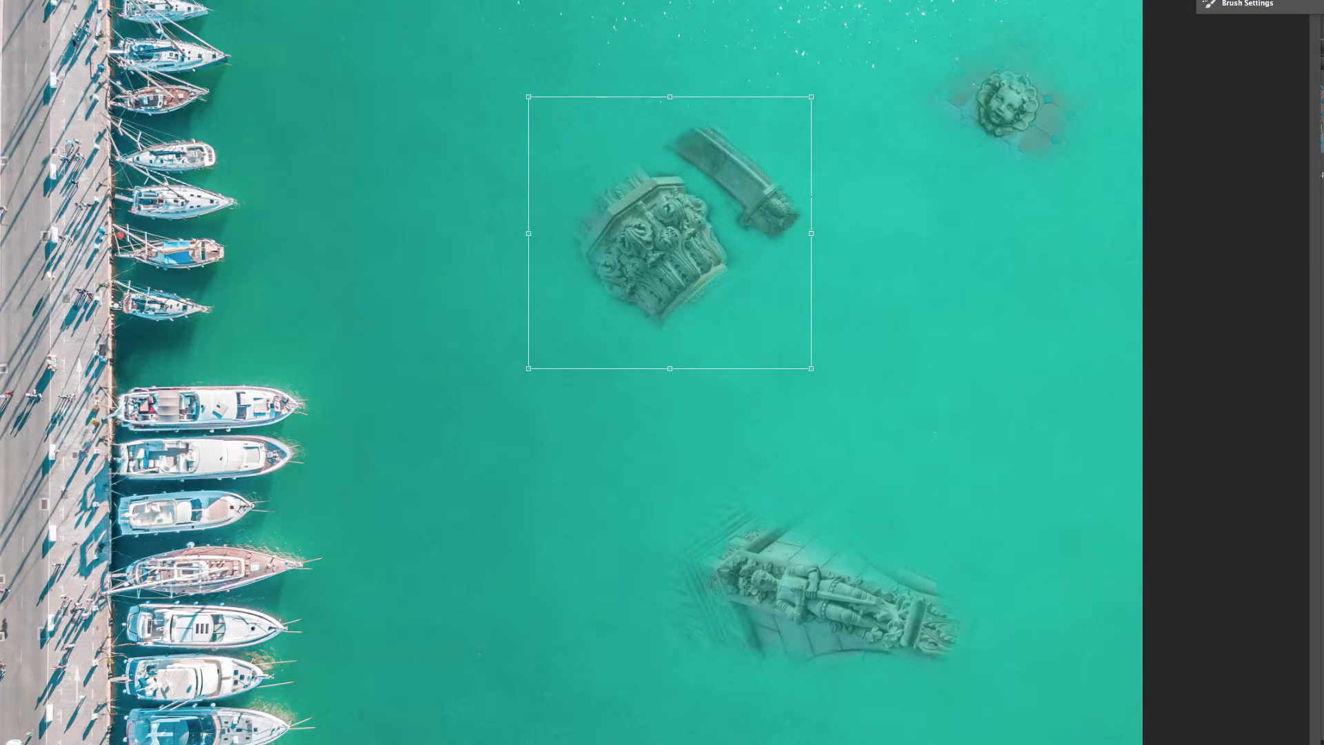
key(Return)
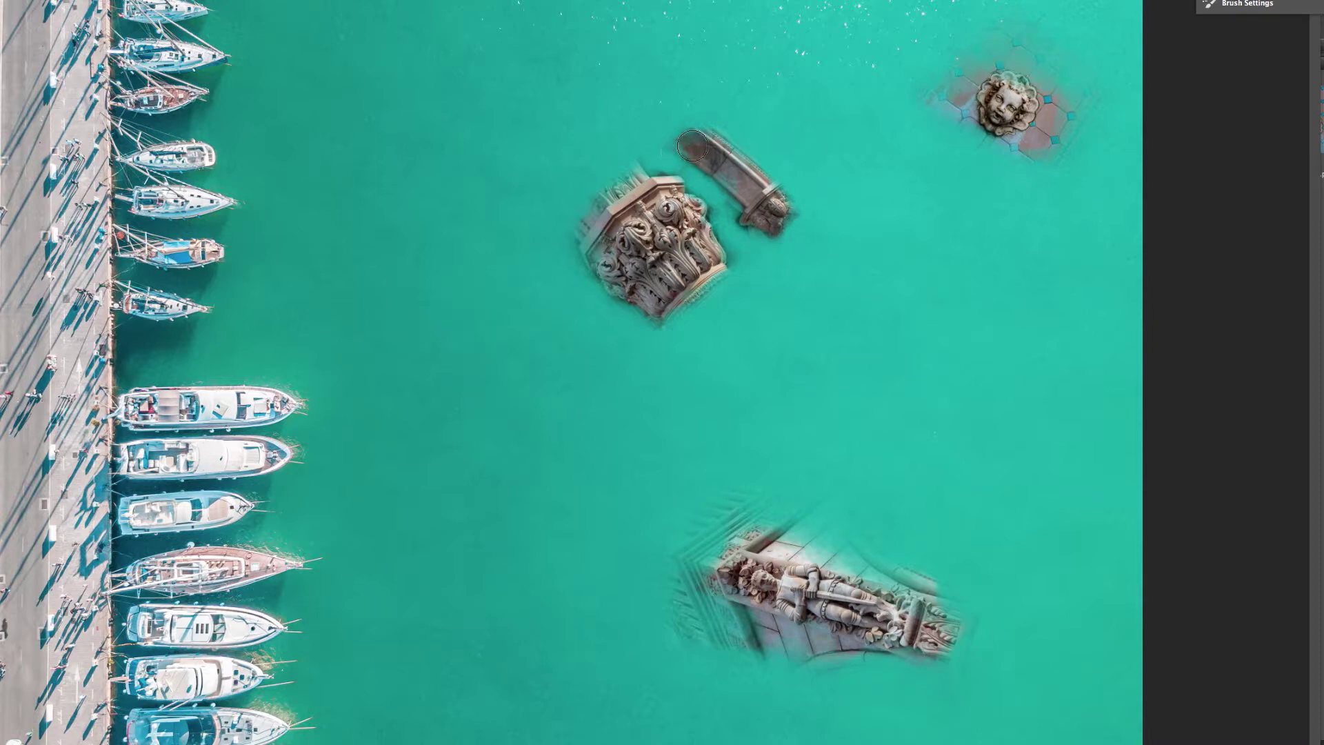
drag(640, 159, 672, 143)
drag(664, 241, 709, 272)
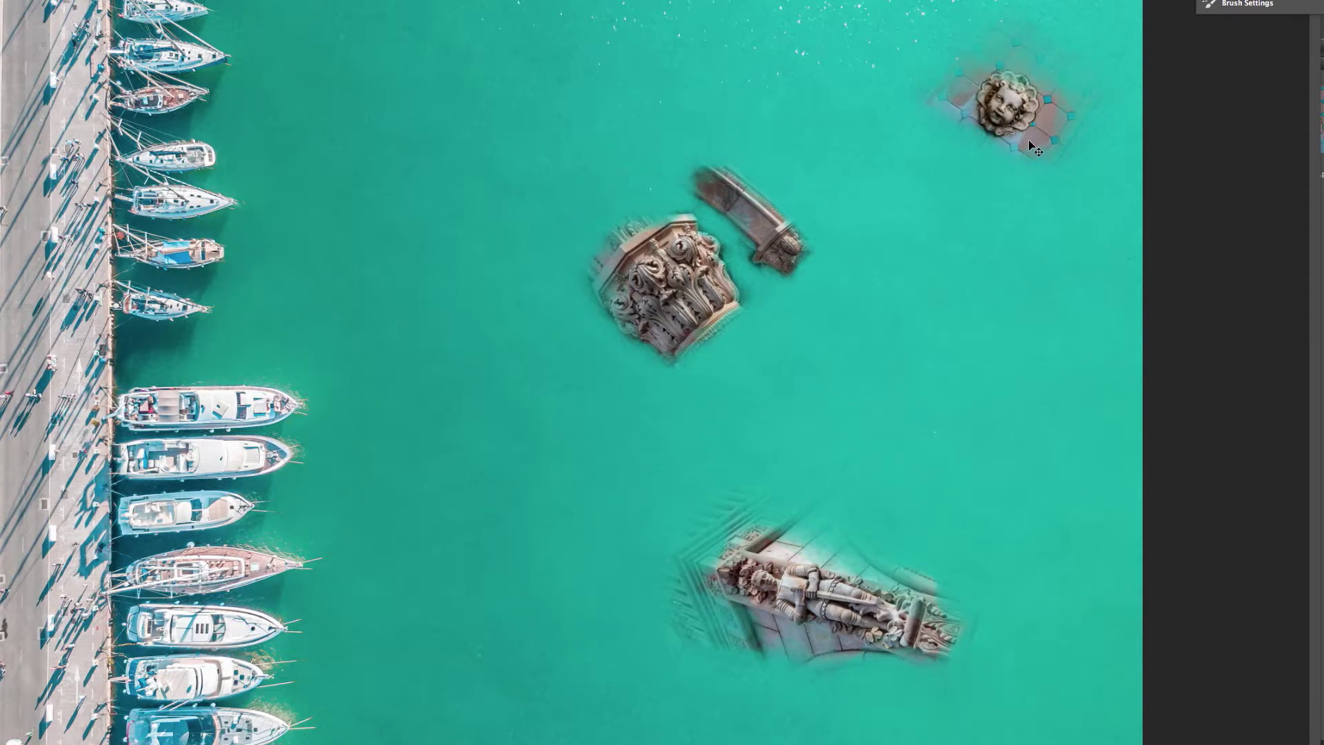
Nudge the cherub tile down and the capital and arch pieces left and down.
mouse_move(1030, 132)
mouse_down()
mouse_move(1030, 274)
mouse_move(1020, 167)
mouse_up()
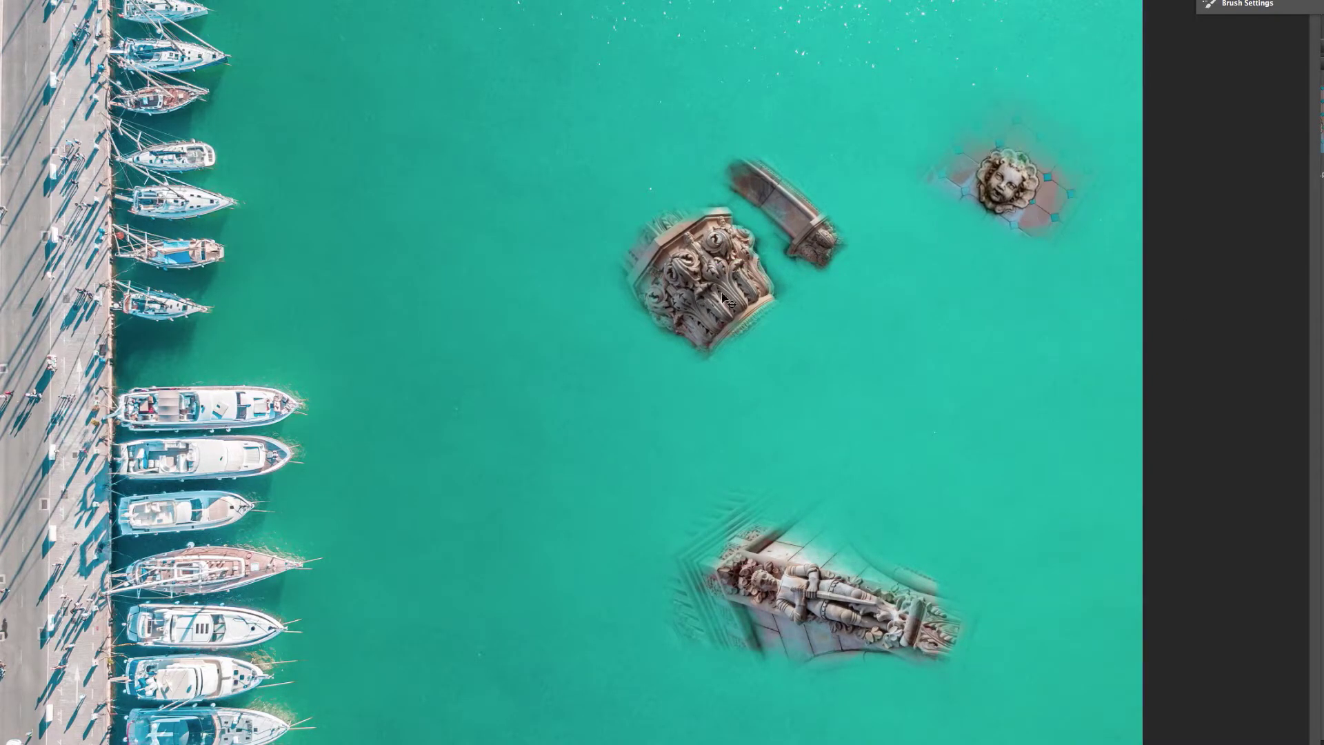
drag(714, 276, 656, 276)
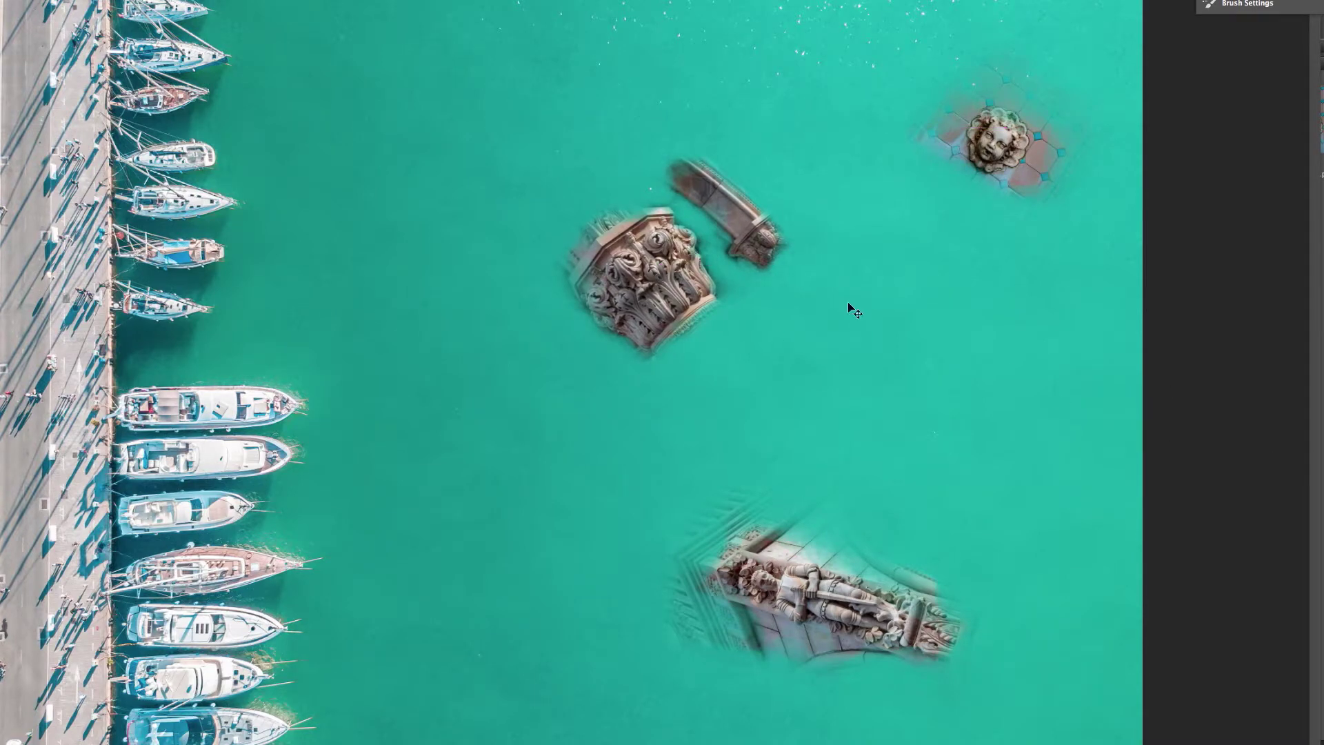
drag(661, 288, 650, 323)
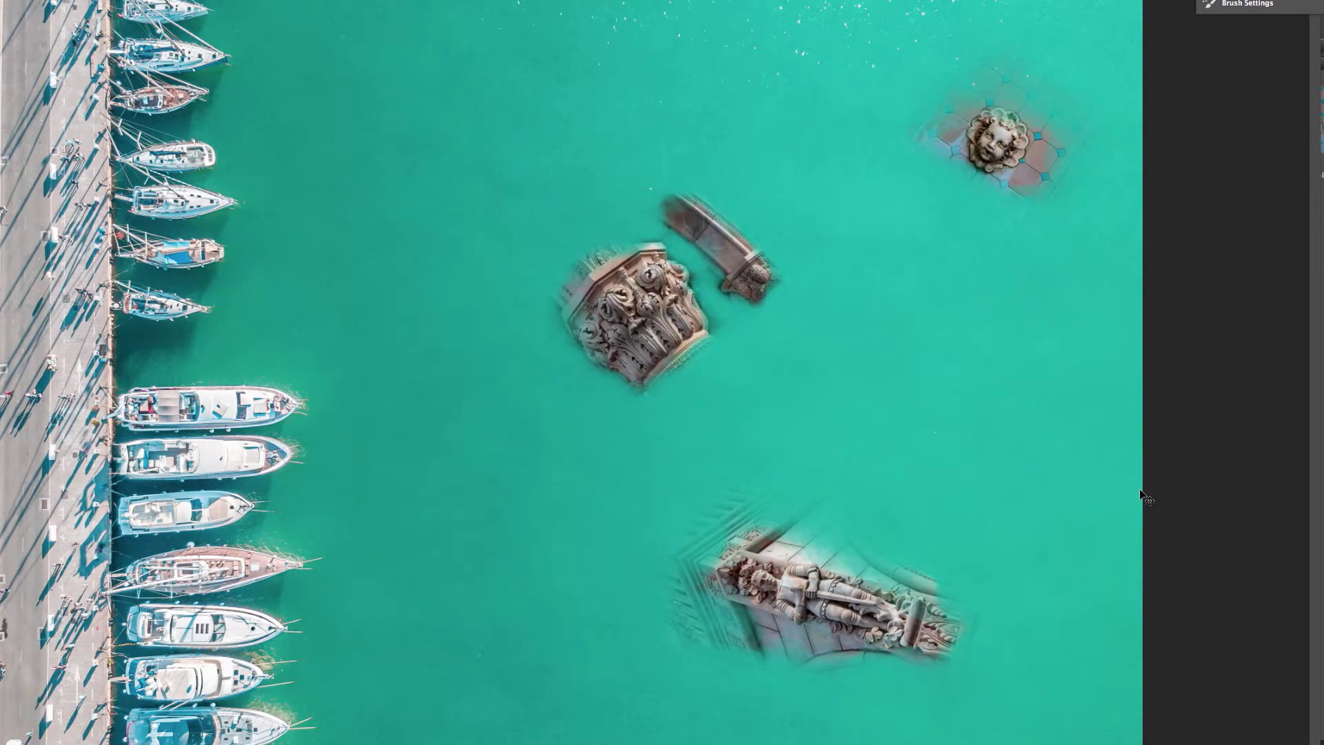
Shrink the knight carving and move it up and to the right.
click(818, 583)
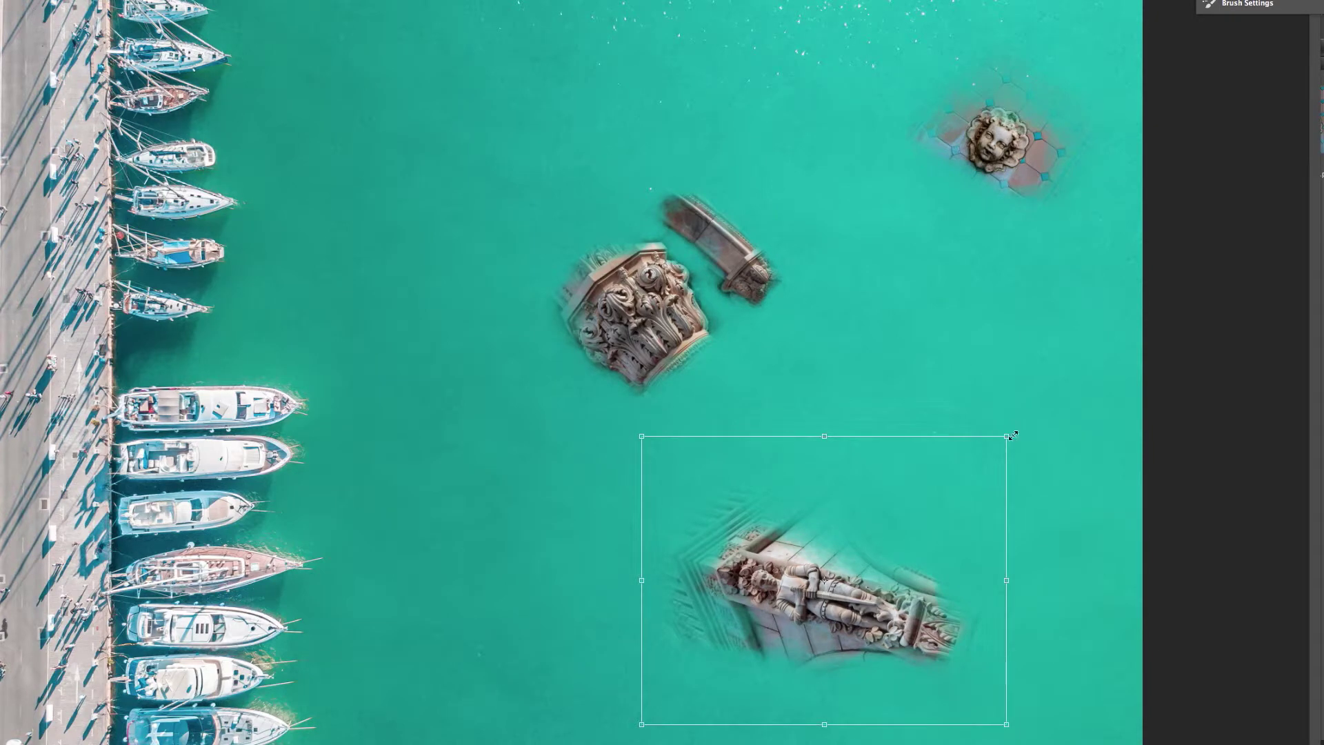
drag(1007, 433, 983, 421)
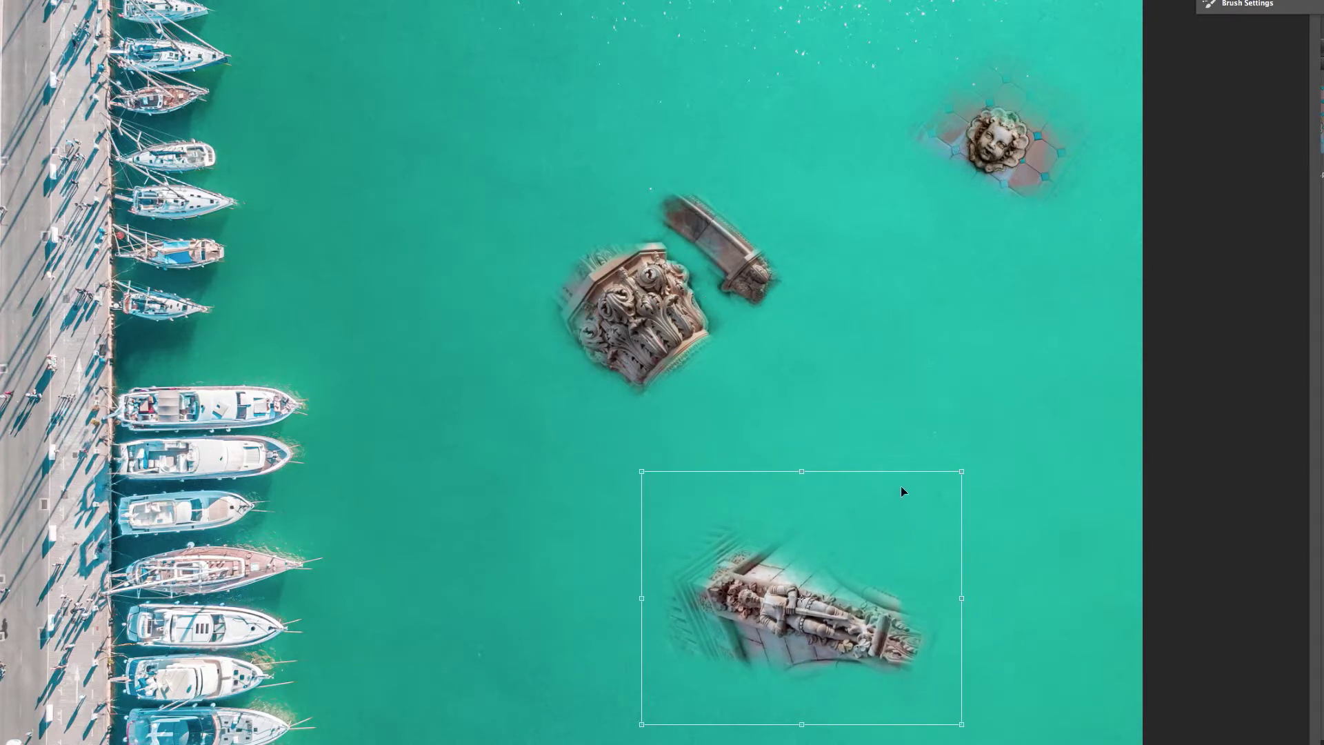
drag(963, 471, 902, 521)
drag(808, 566, 966, 500)
key(Return)
Scale the column capital down and shift it down and right.
key(ctrl+t)
drag(511, 434, 621, 330)
drag(699, 268, 747, 338)
key(Return)
Shrink the cherub tile, lower it about 130 px, and nudge the capital up-left.
key(ctrl+t)
drag(884, 9, 940, 65)
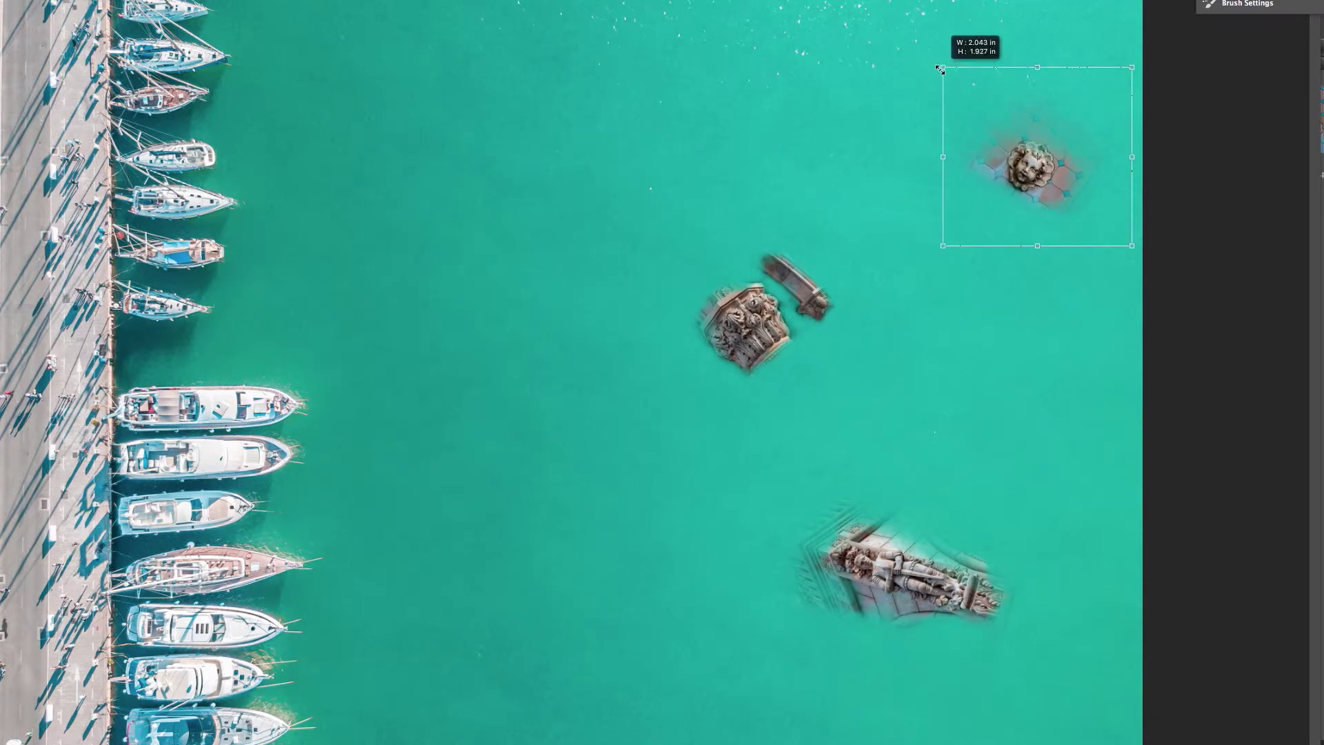
mouse_move(1069, 201)
mouse_down()
mouse_move(1062, 295)
mouse_move(1072, 198)
mouse_up()
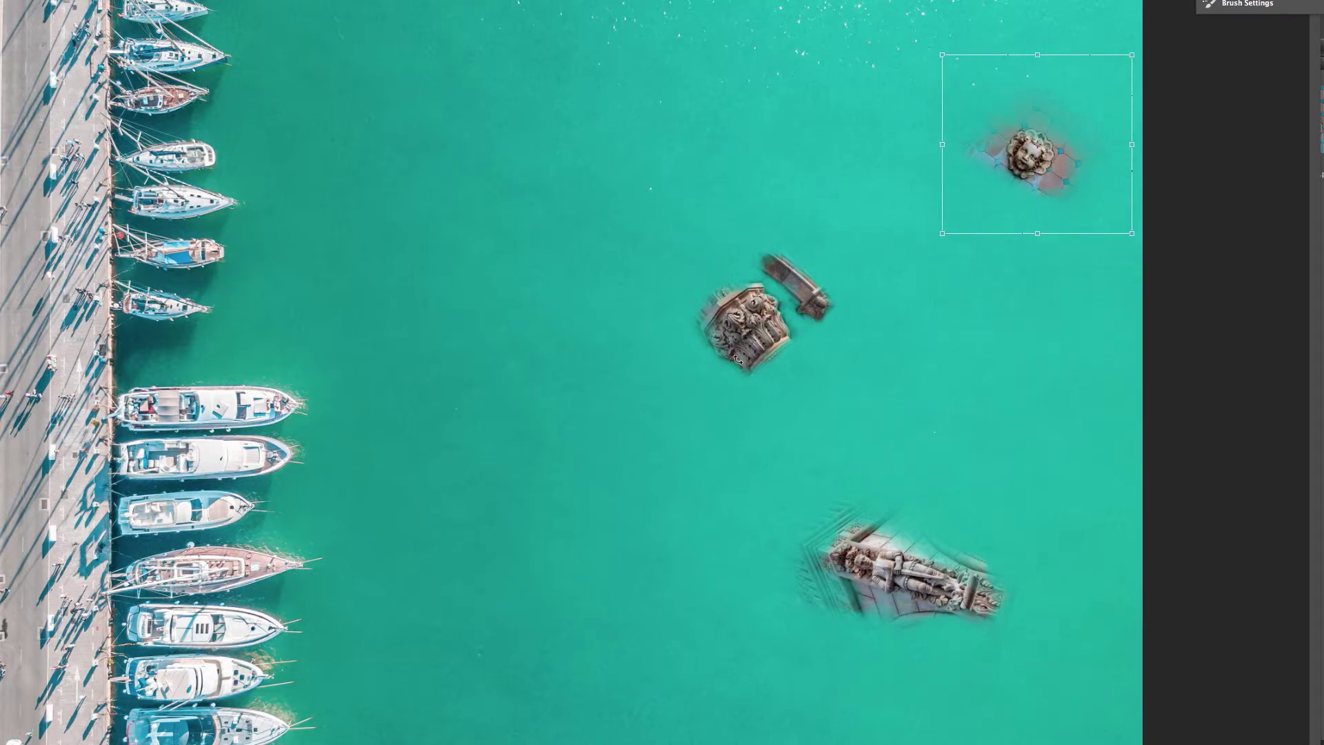
key(Return)
drag(761, 326, 732, 316)
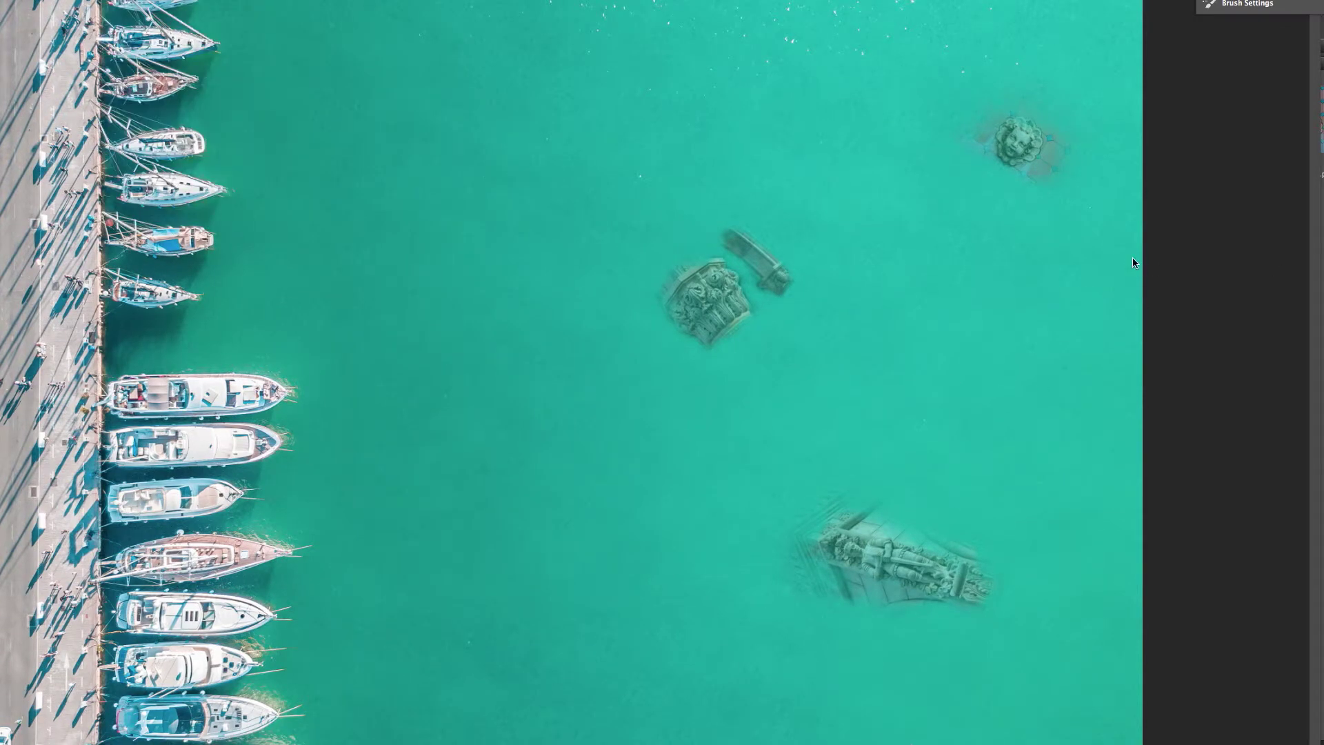
key(Return)
Apply a +6 Dehaze in Camera Raw and nudge the image layer back into place.
drag(826, 642, 811, 655)
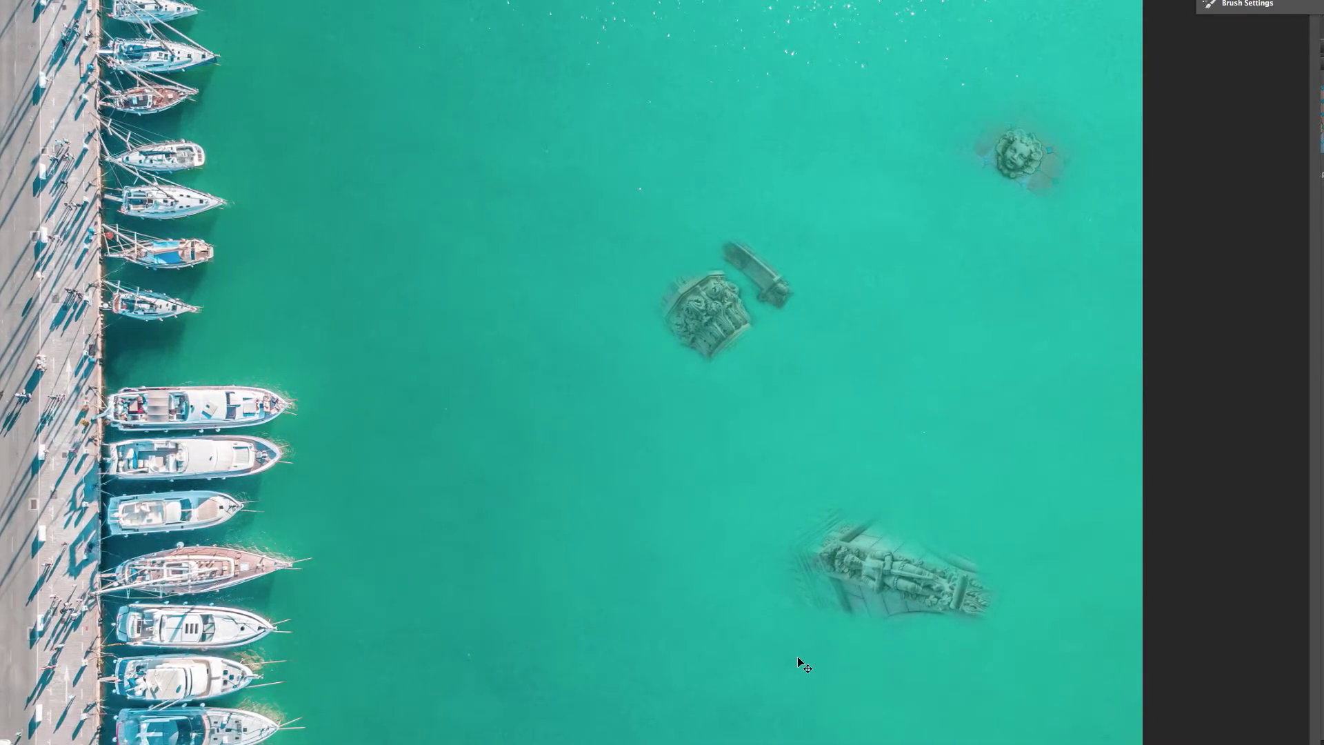
drag(811, 655, 821, 655)
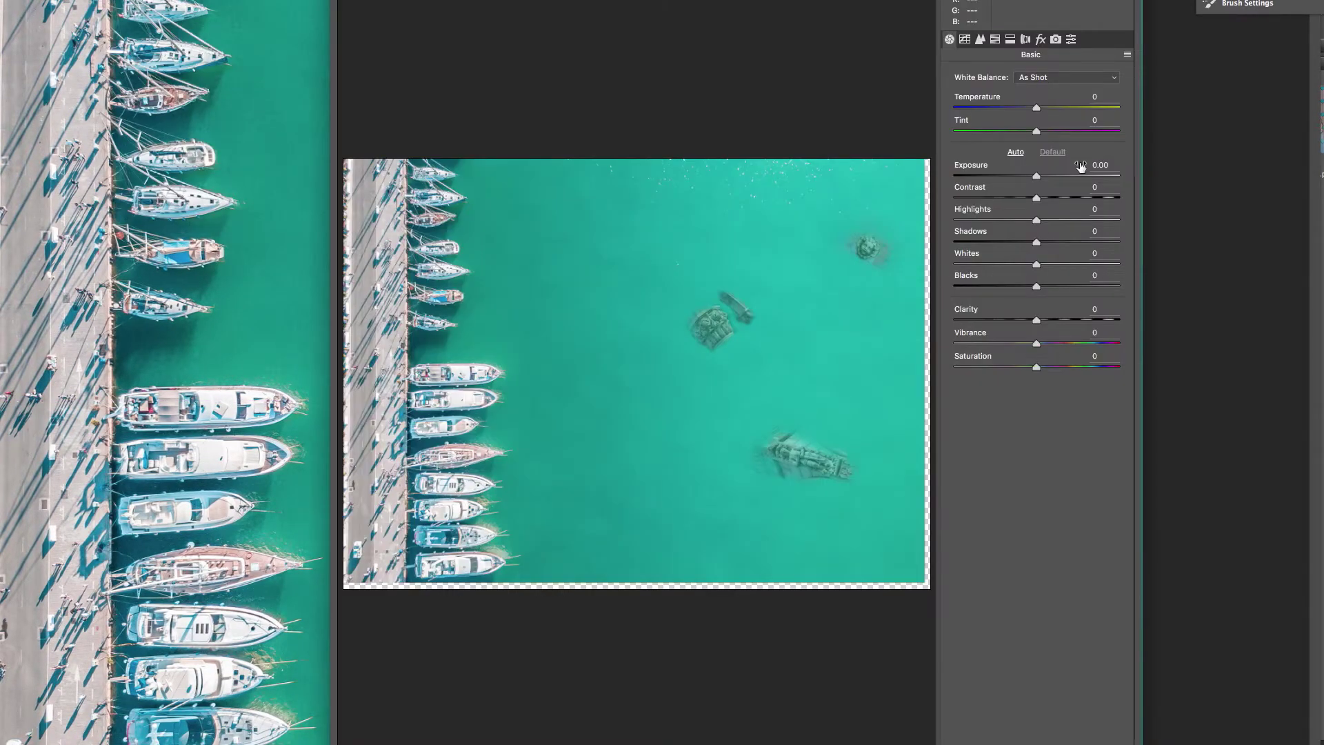
click(1043, 43)
drag(1036, 100, 1041, 102)
key(Return)
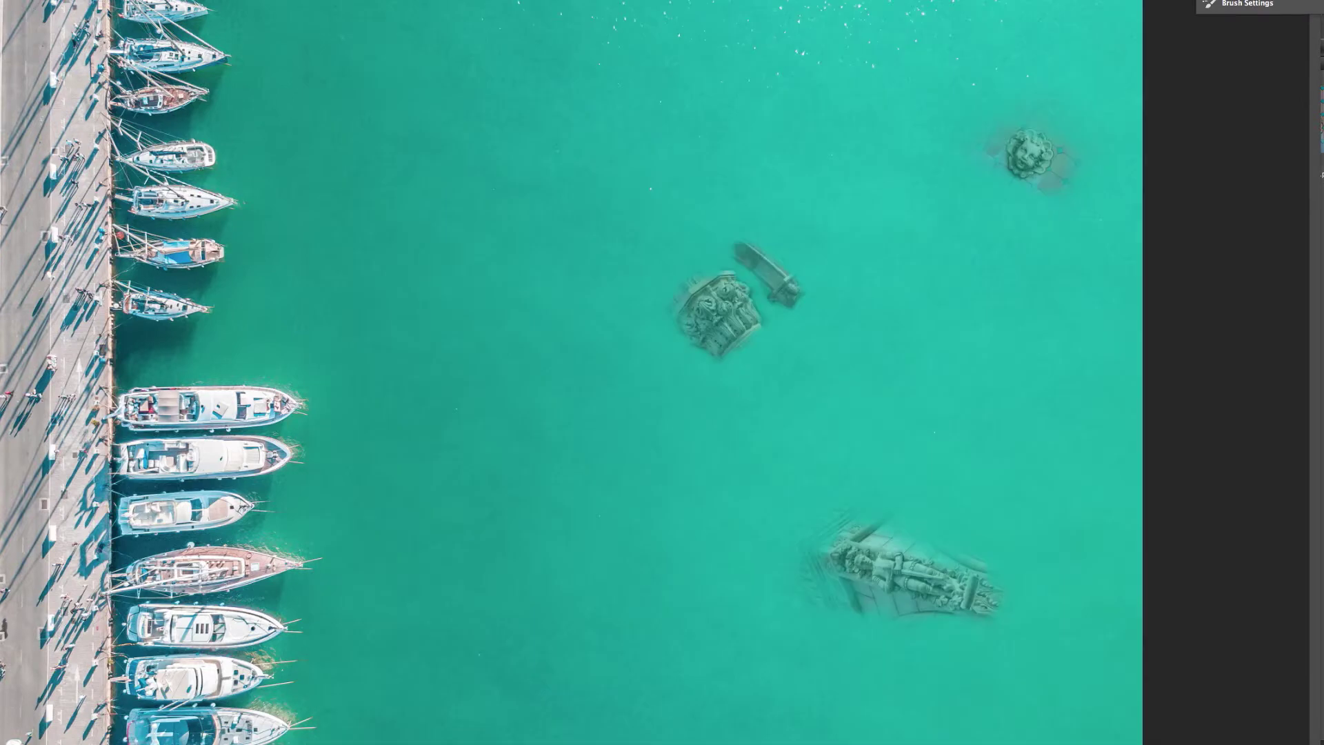
mouse_move(1033, 677)
mouse_down()
mouse_move(1021, 676)
mouse_move(1028, 662)
mouse_move(1027, 674)
mouse_up()
key(ctrl+shift+a)
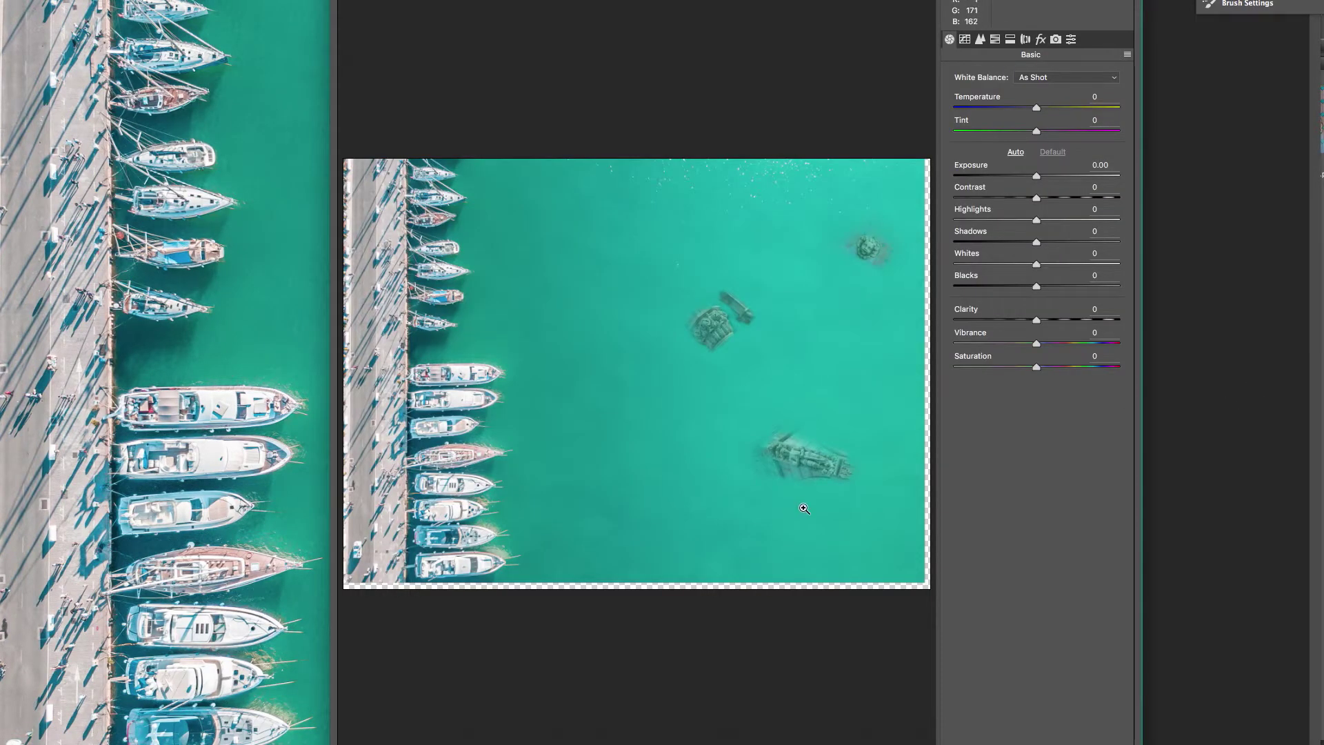
In Camera Raw, raise Dehaze to +29 and add a vignette with Midpoint 41.
click(804, 508)
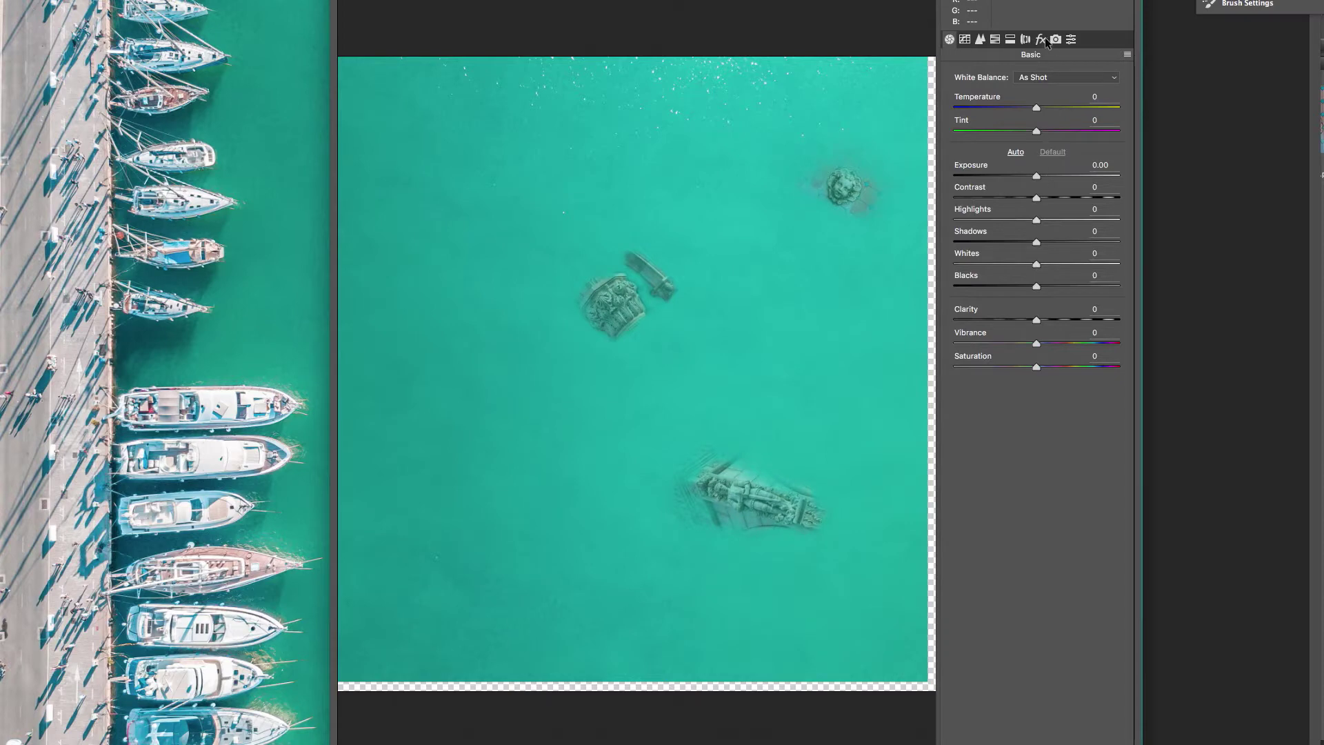
click(1041, 39)
drag(1037, 100, 1061, 100)
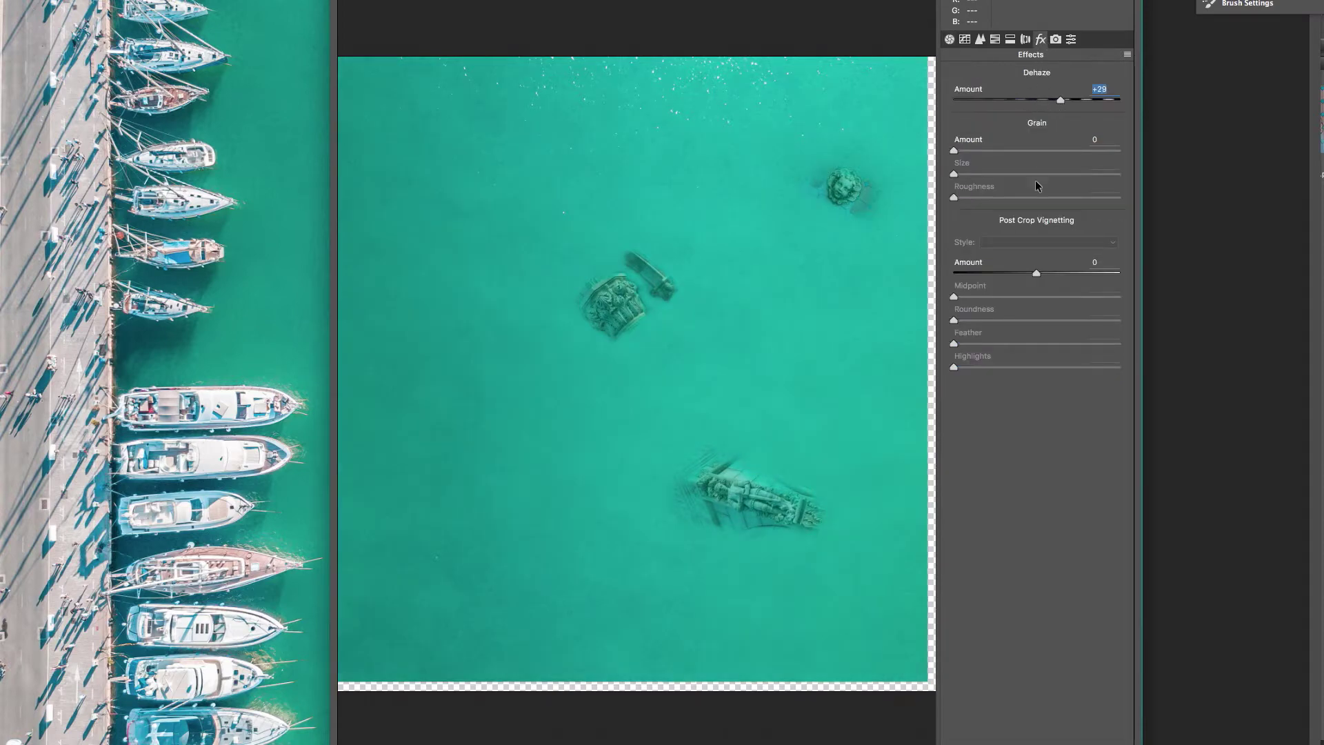
click(1013, 273)
click(1021, 296)
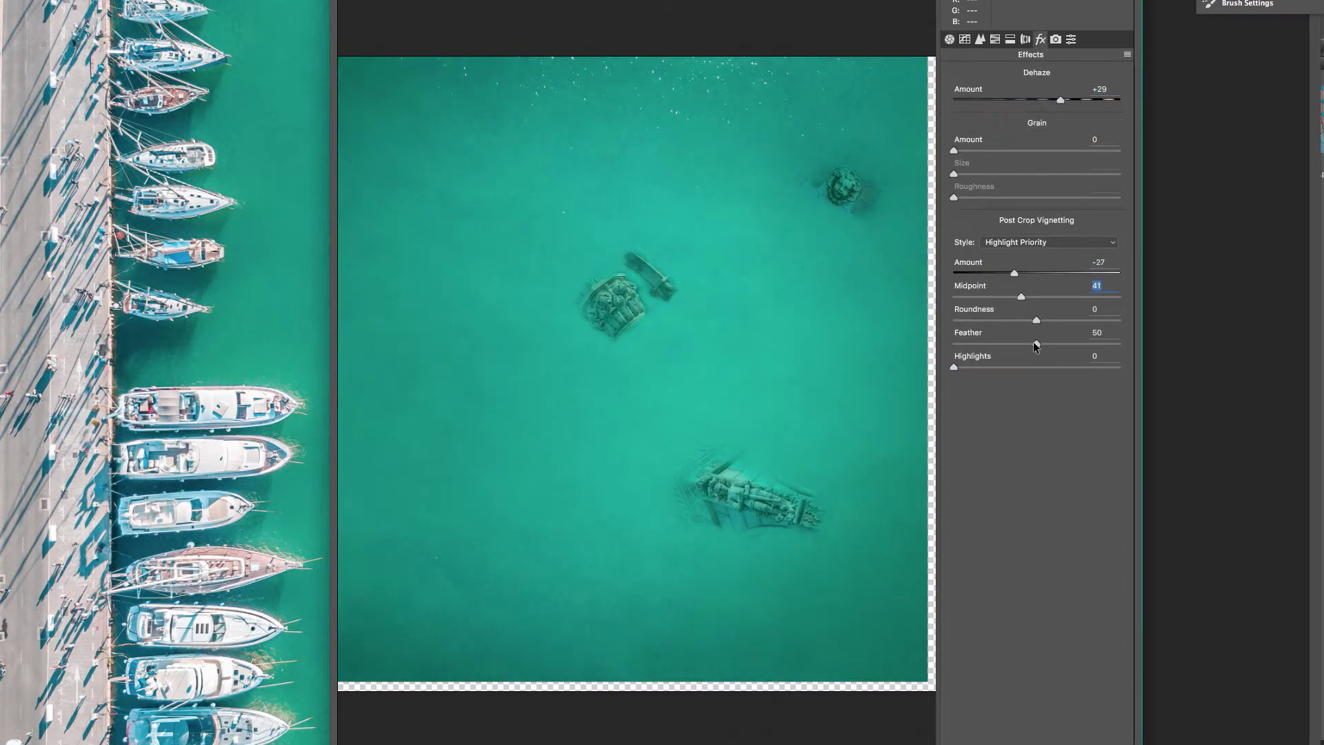
Set sharpening Masking to 20, apply Auto tone, and commit the Camera Raw changes.
click(1010, 39)
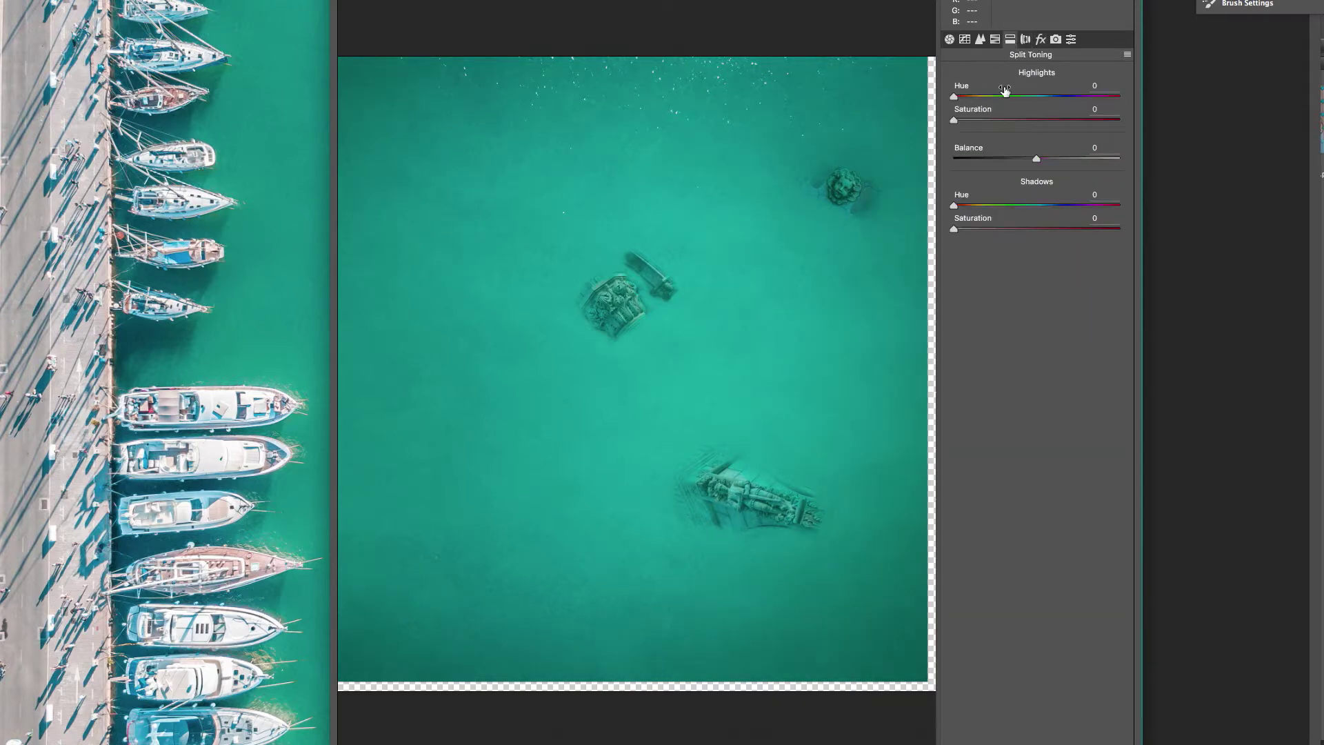
click(966, 42)
drag(953, 169, 988, 168)
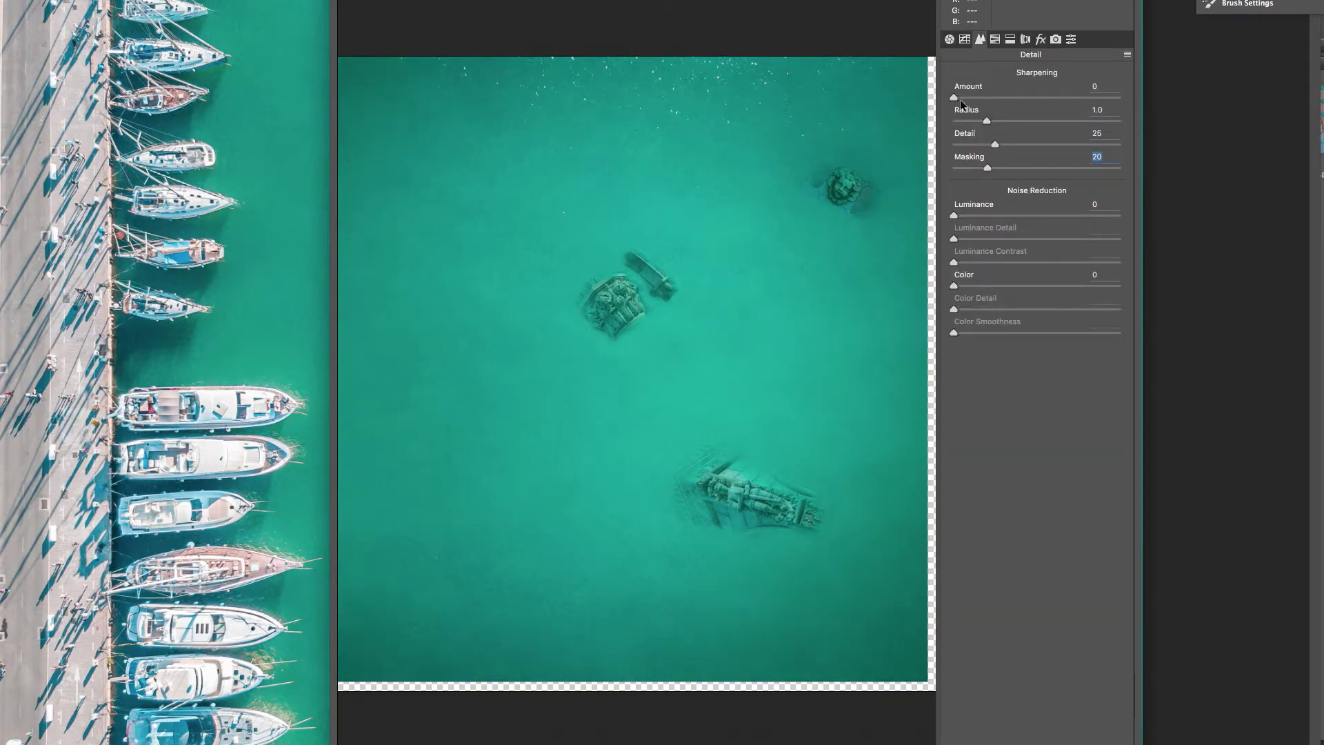
click(950, 40)
click(1015, 152)
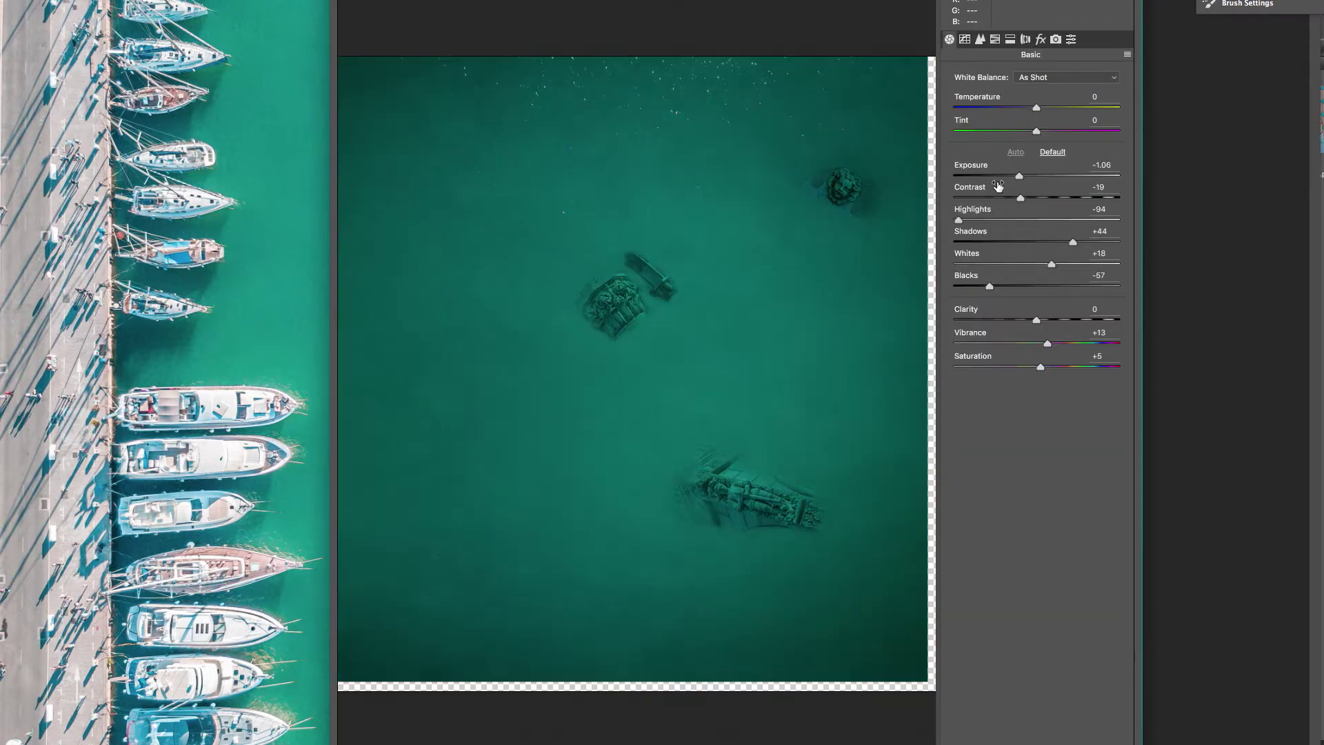
key(Return)
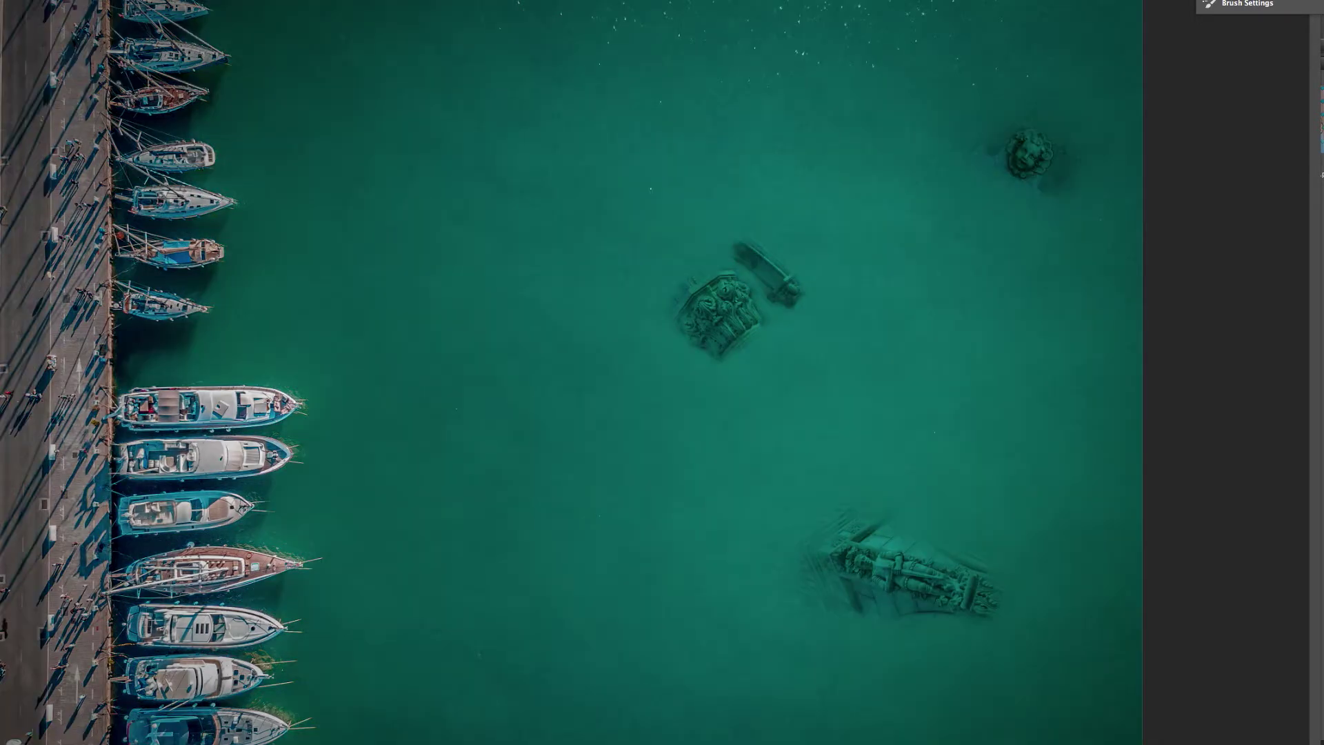
Preview the Dust & Scratches filter and cancel it without changes.
click(124, 2)
mouse_move(128, 87)
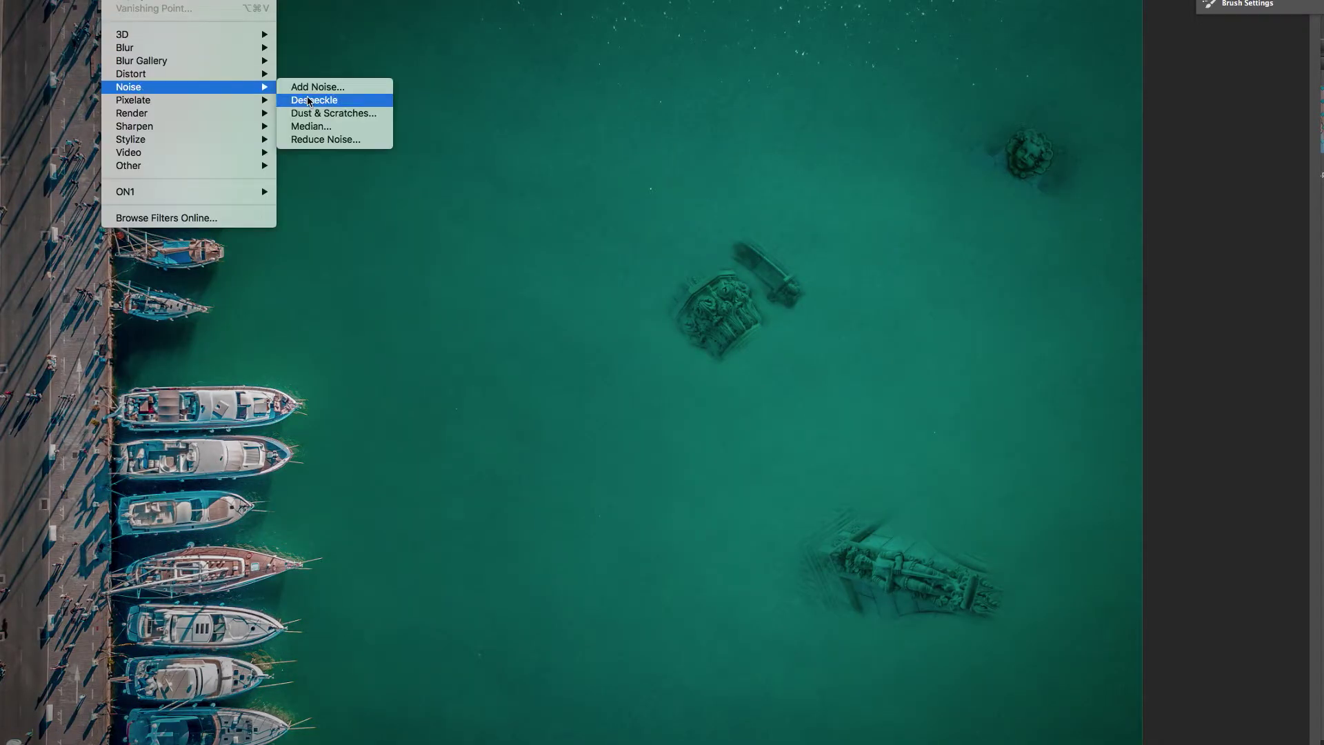
click(333, 113)
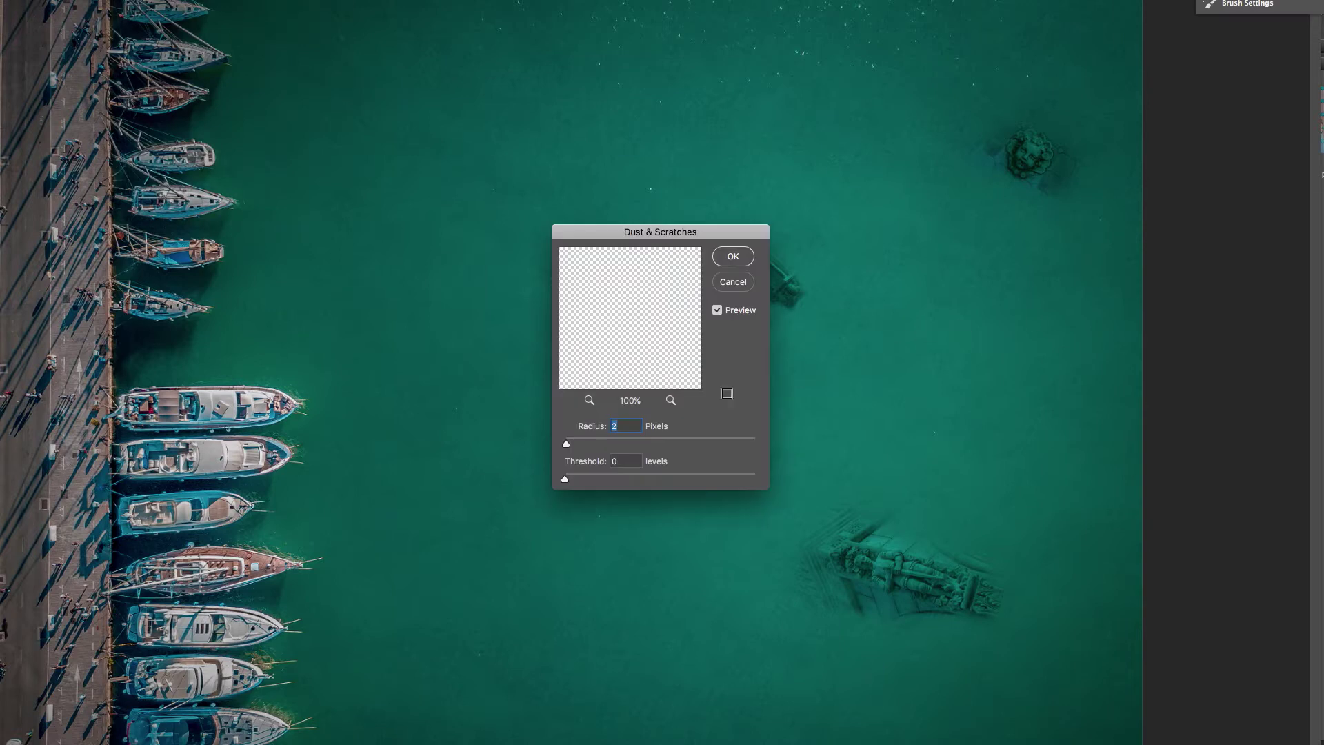
click(733, 258)
Apply an ON1 plugin look that deepens the water green and warms the pier.
click(125, 2)
mouse_move(125, 192)
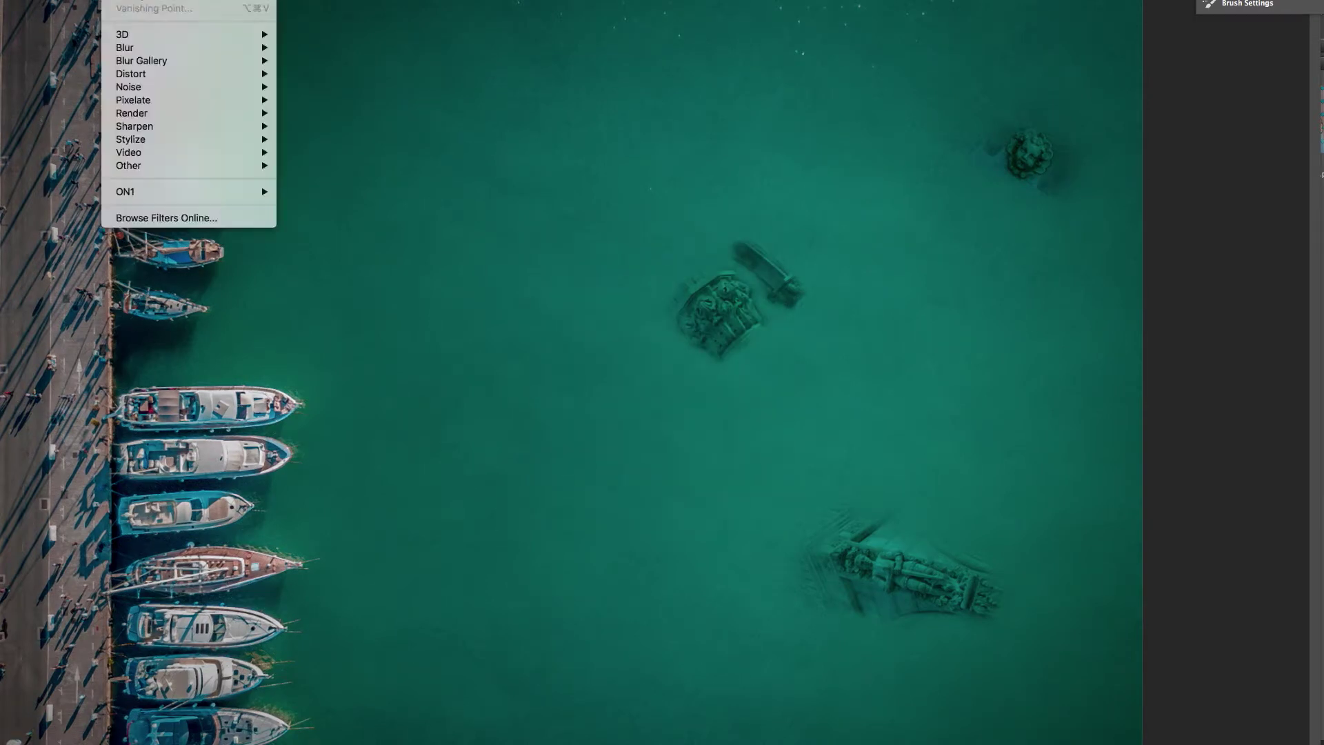
click(317, 196)
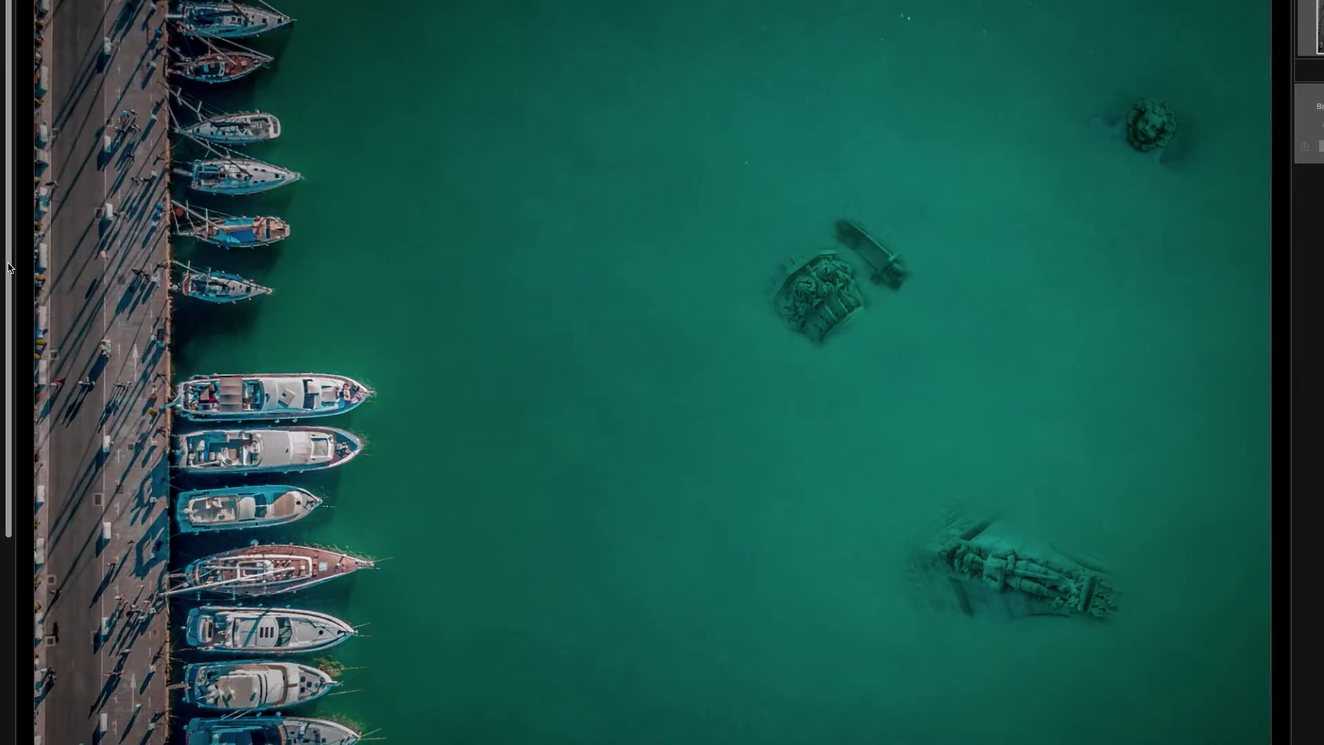
scroll(9, 268, down, 10)
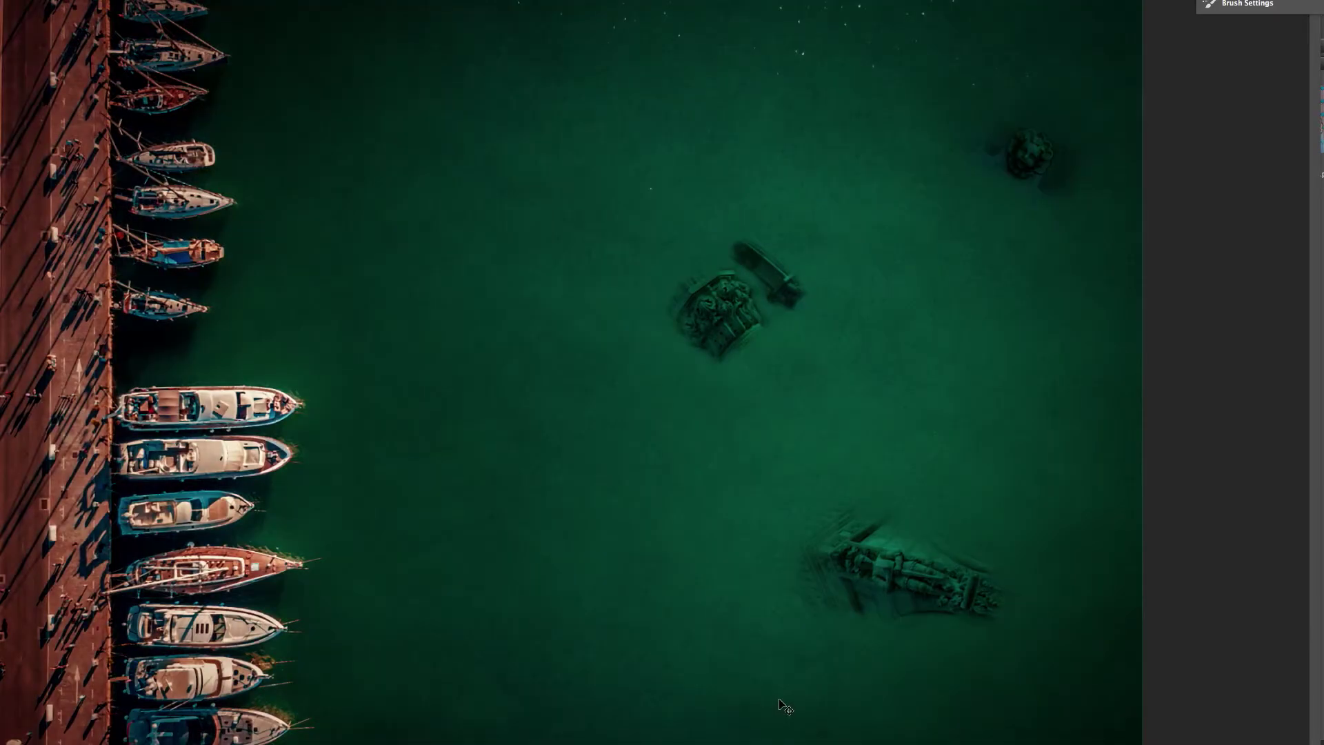
click(117, 0)
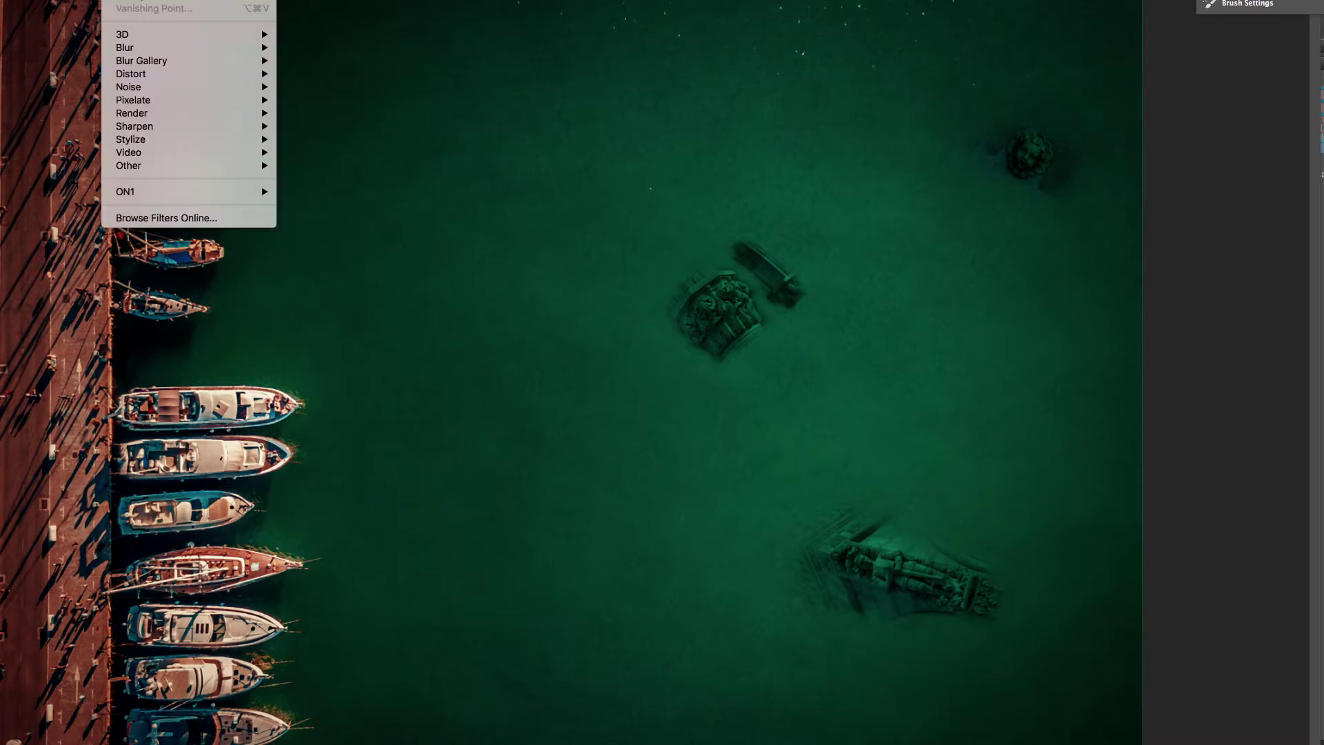
In Camera Raw, try Auto, reset to Default, and lift Exposure slightly to +0.05.
click(151, 0)
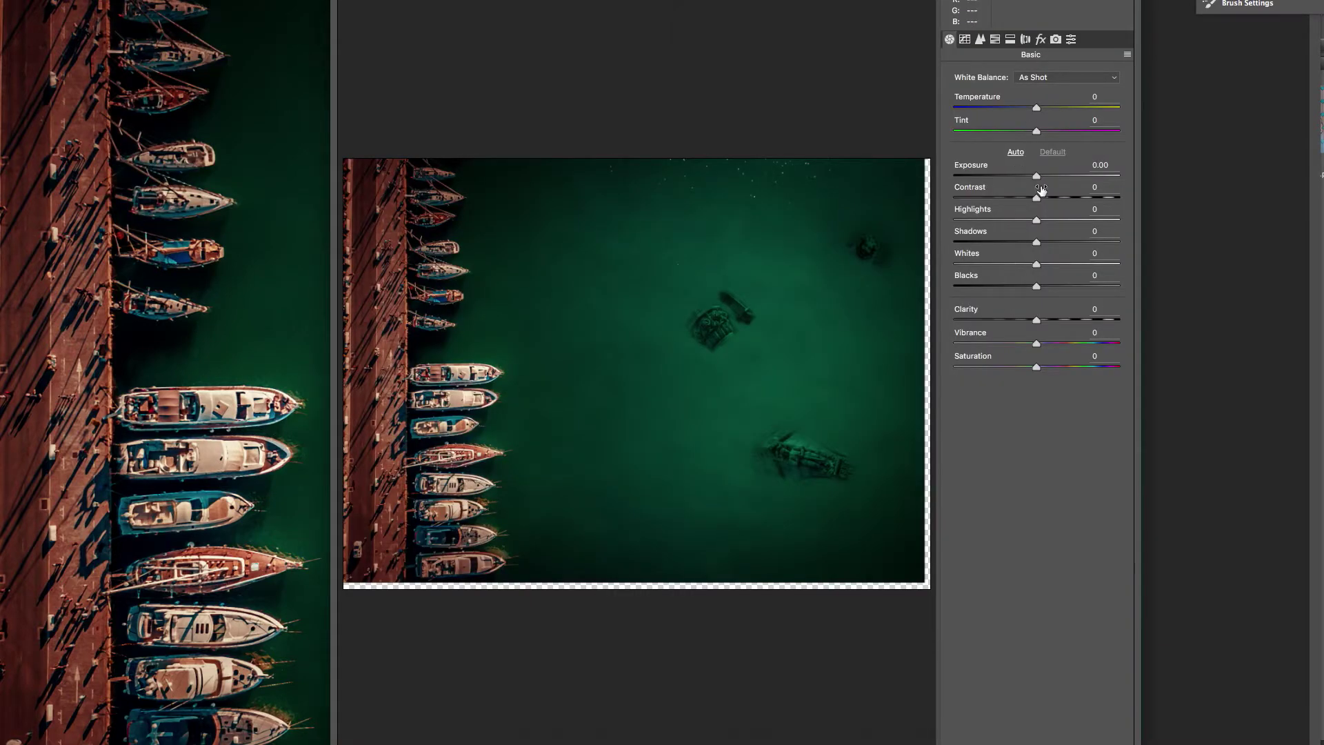
click(1016, 153)
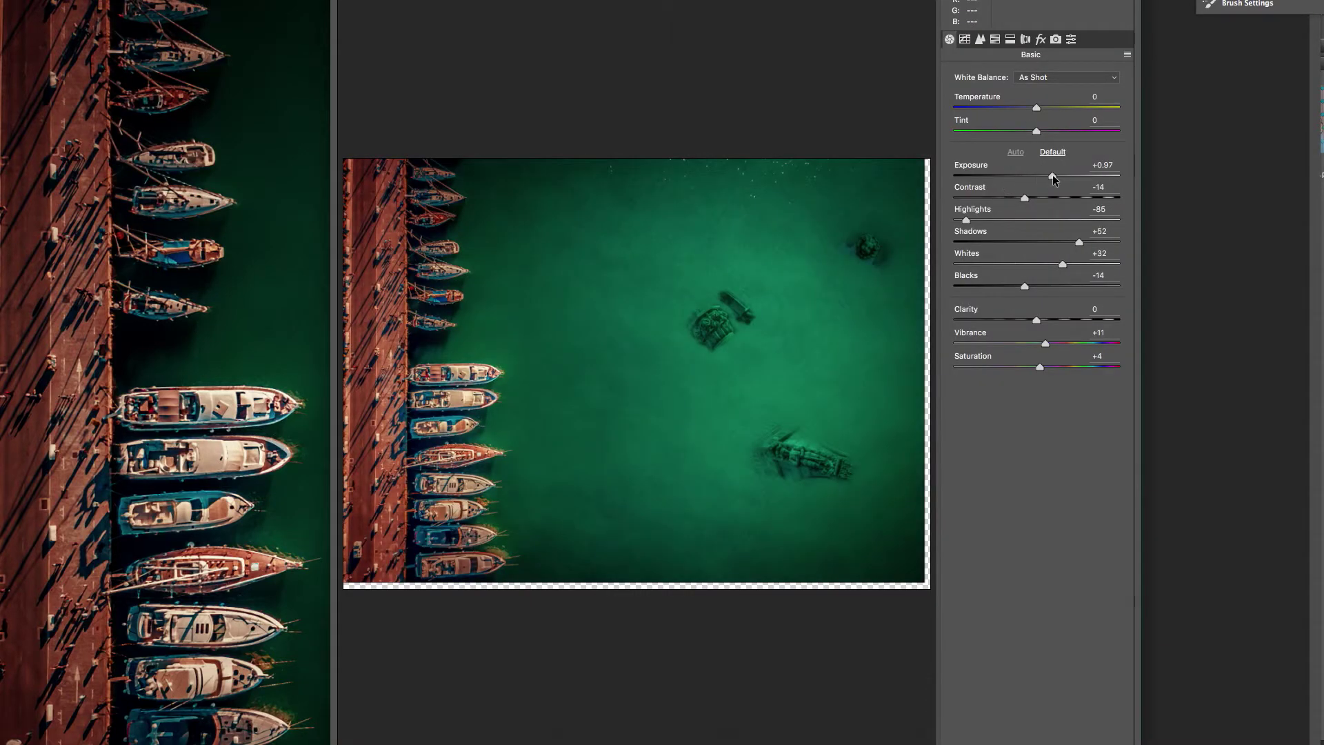
click(1051, 152)
drag(1040, 176, 1036, 180)
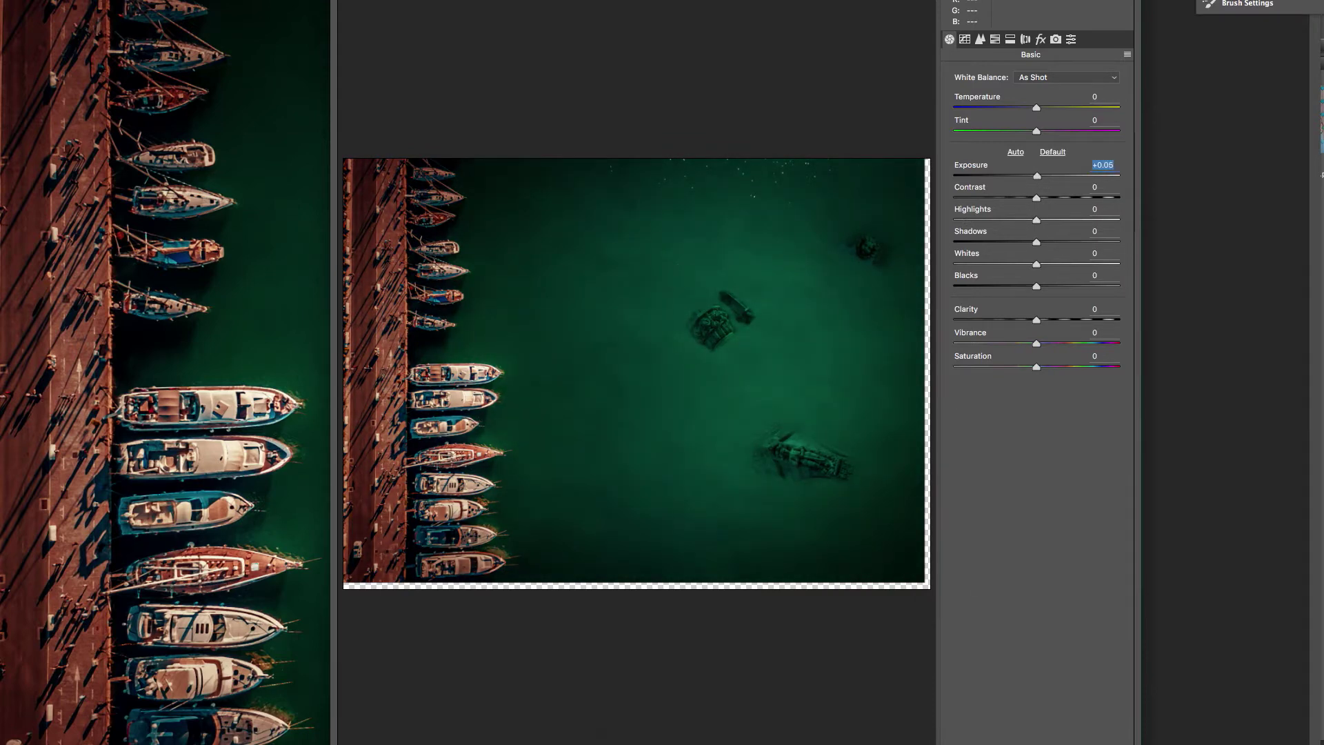
key(Return)
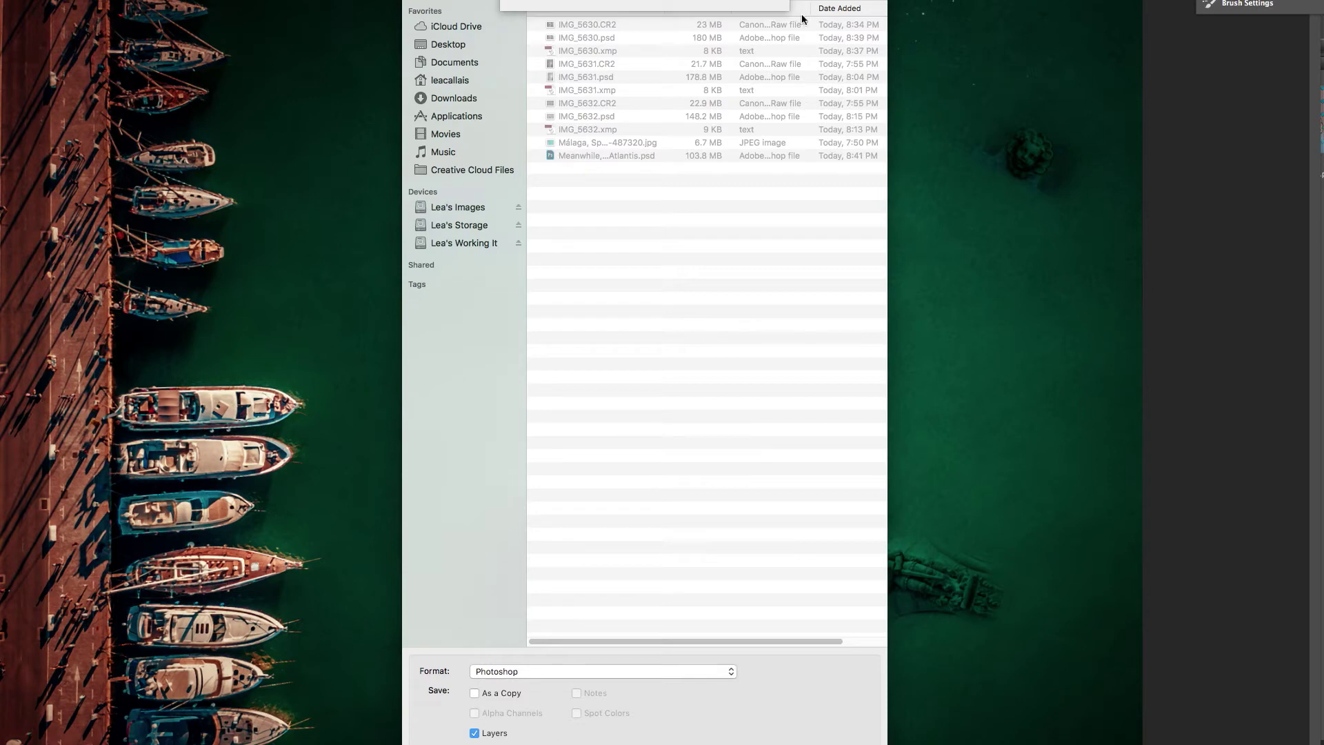
Save the document and resize the image to 1234 × 900 px.
key(Return)
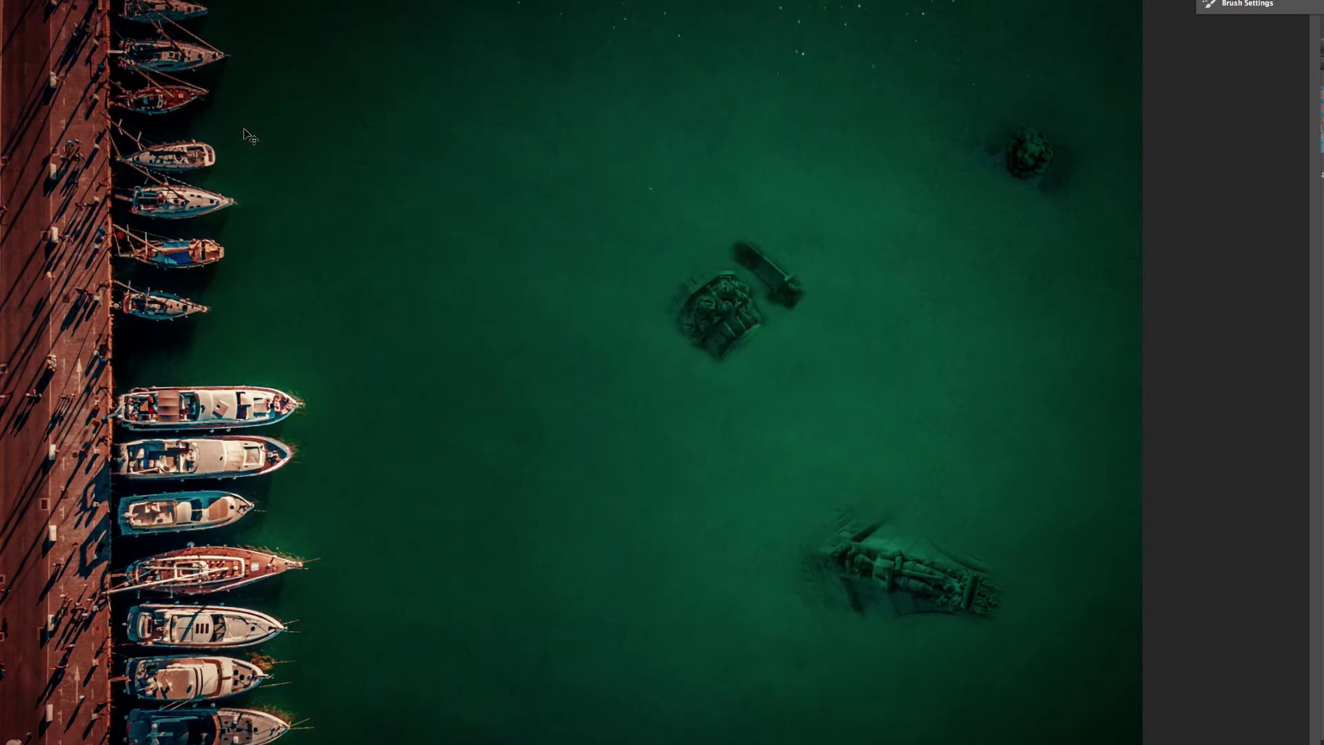
click(41, 0)
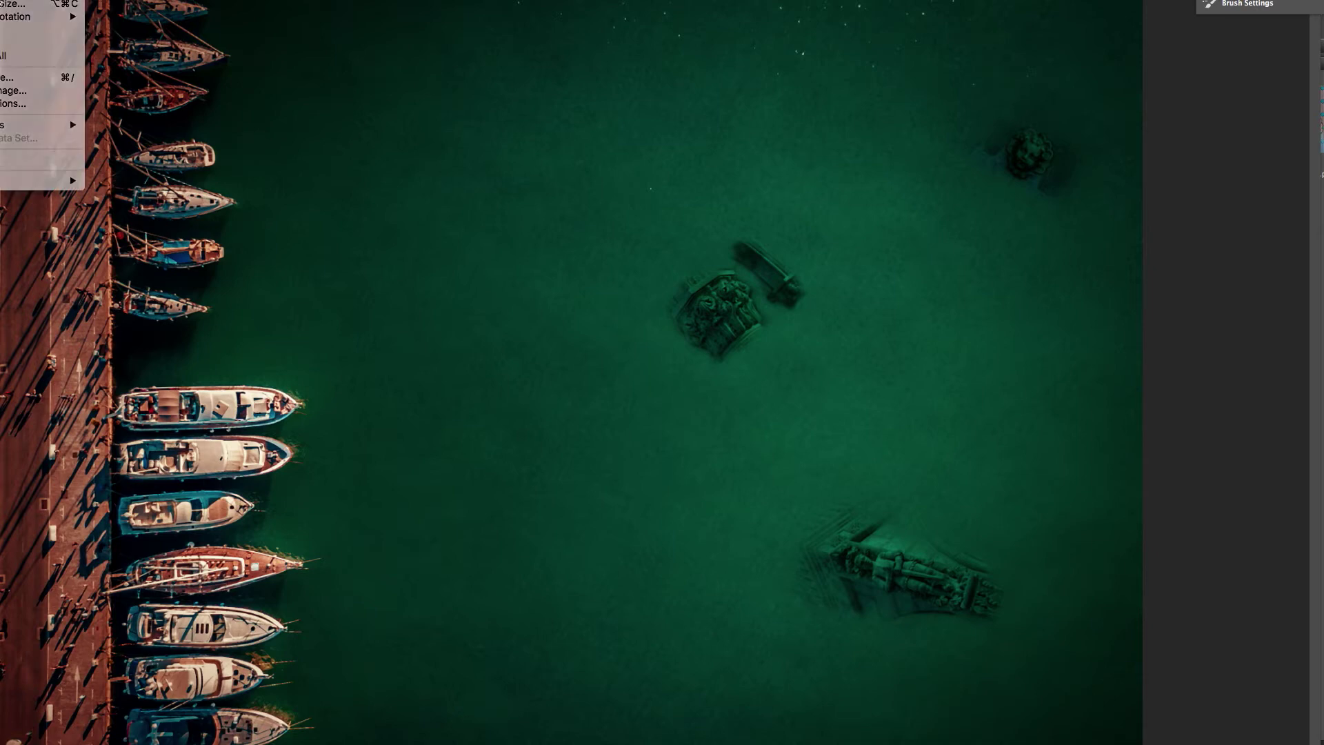
key(super+alt+i)
text(895)
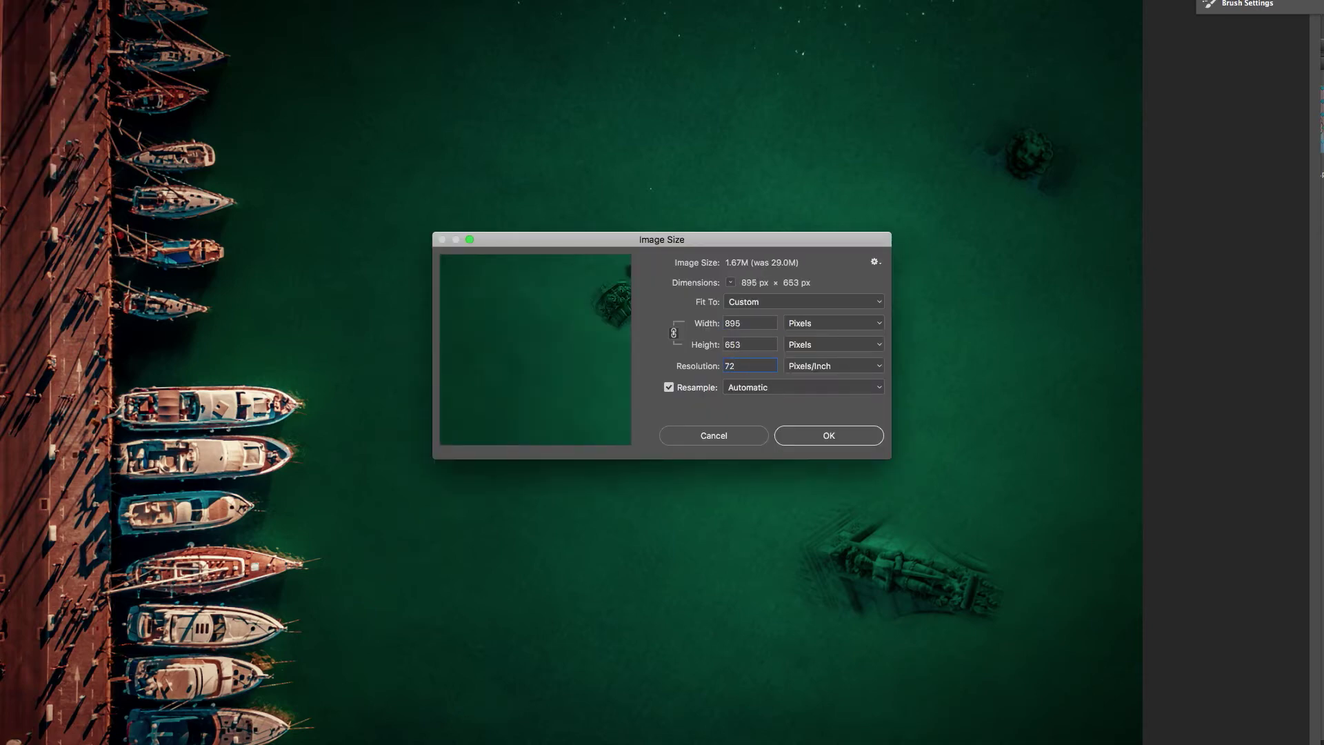
double_click(752, 323)
text(1234)
key(Tab)
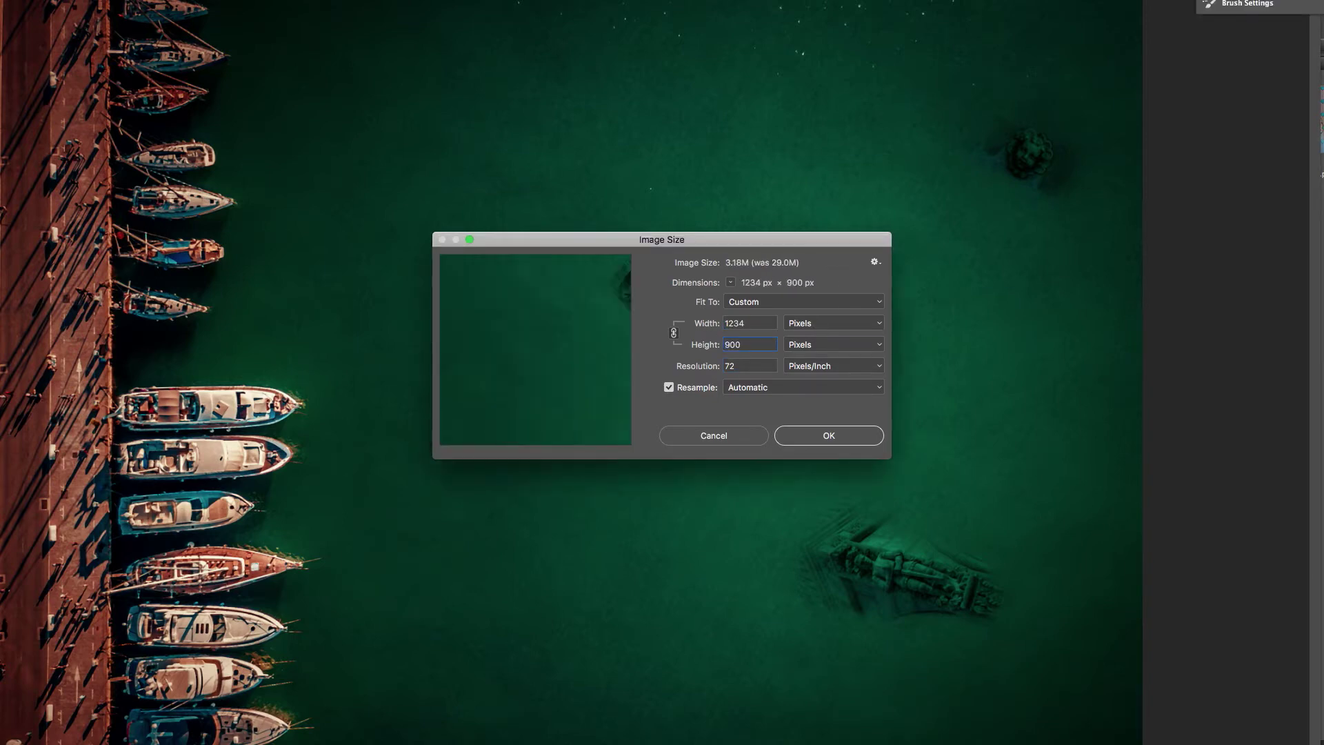
key(Return)
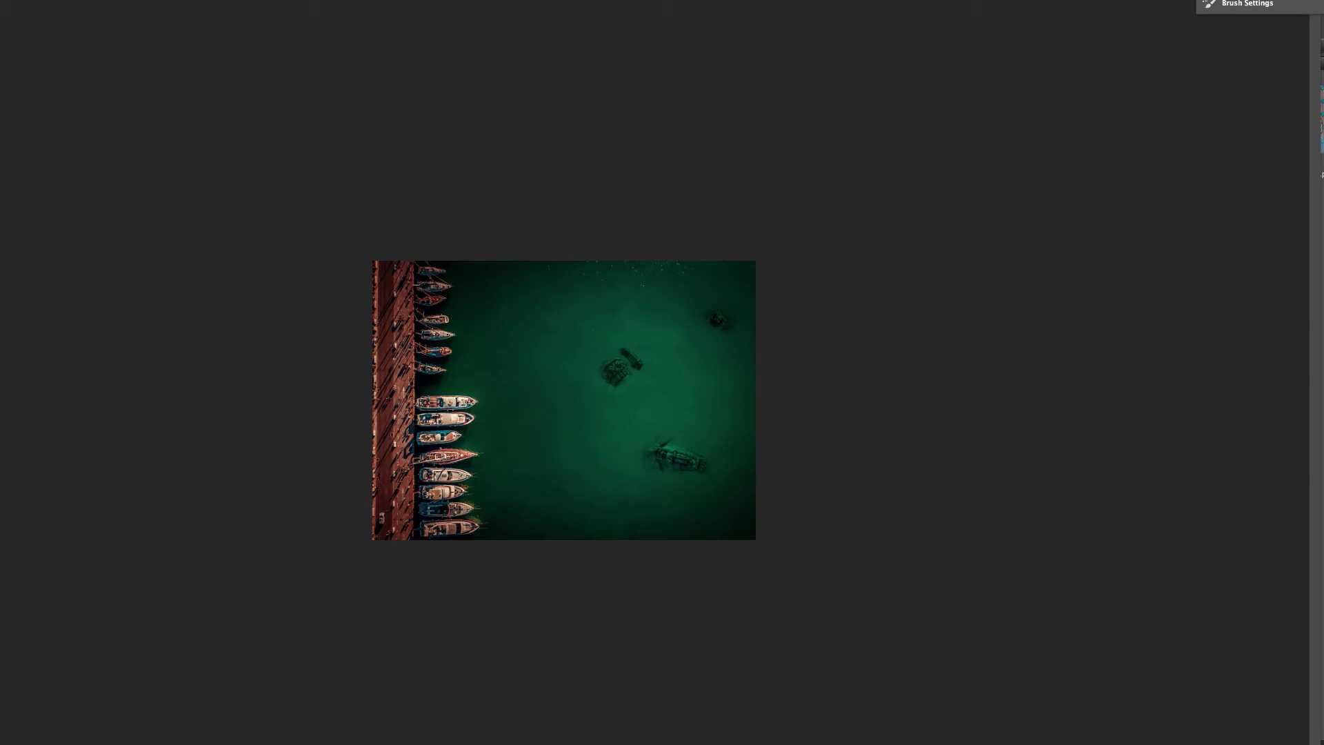
Save a JPEG copy 'Meanwhile, near Atlantis.jpg' and close the document without saving.
key(ctrl+shift+s)
click(730, 687)
click(603, 742)
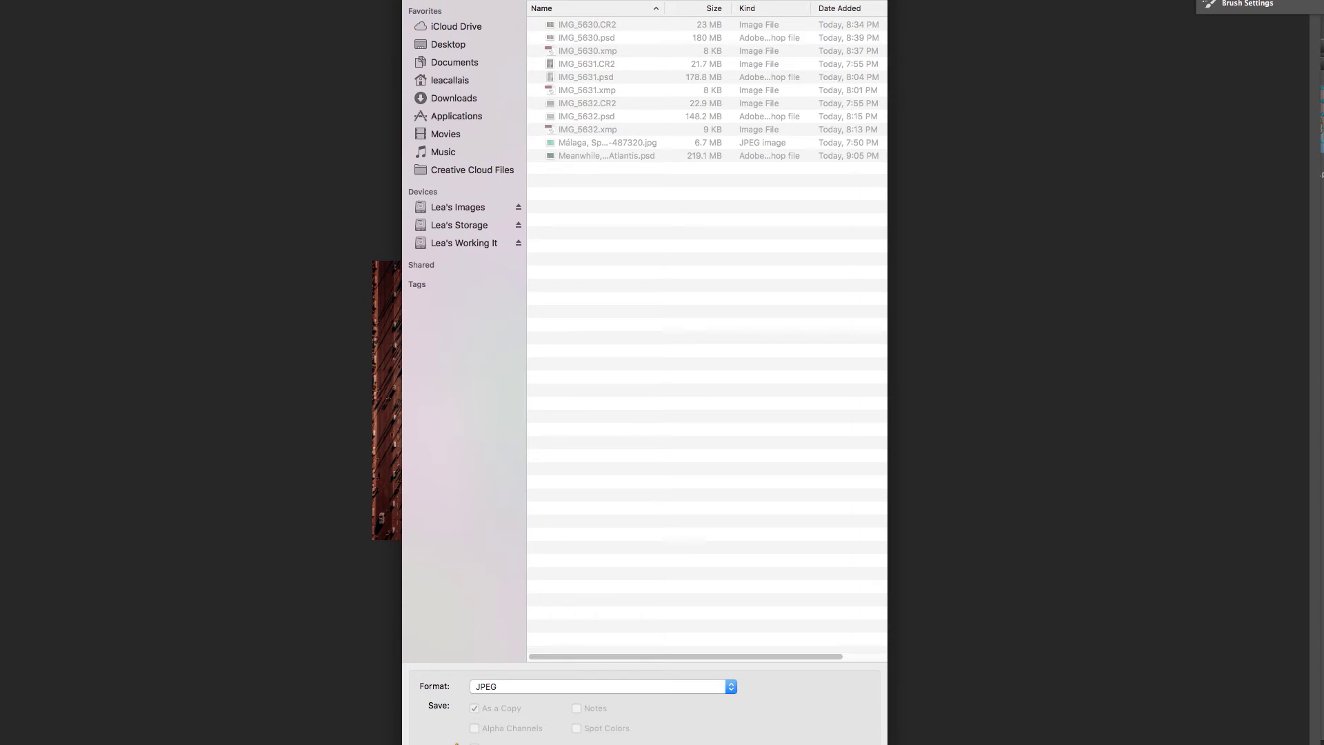
key(Return)
click(744, 262)
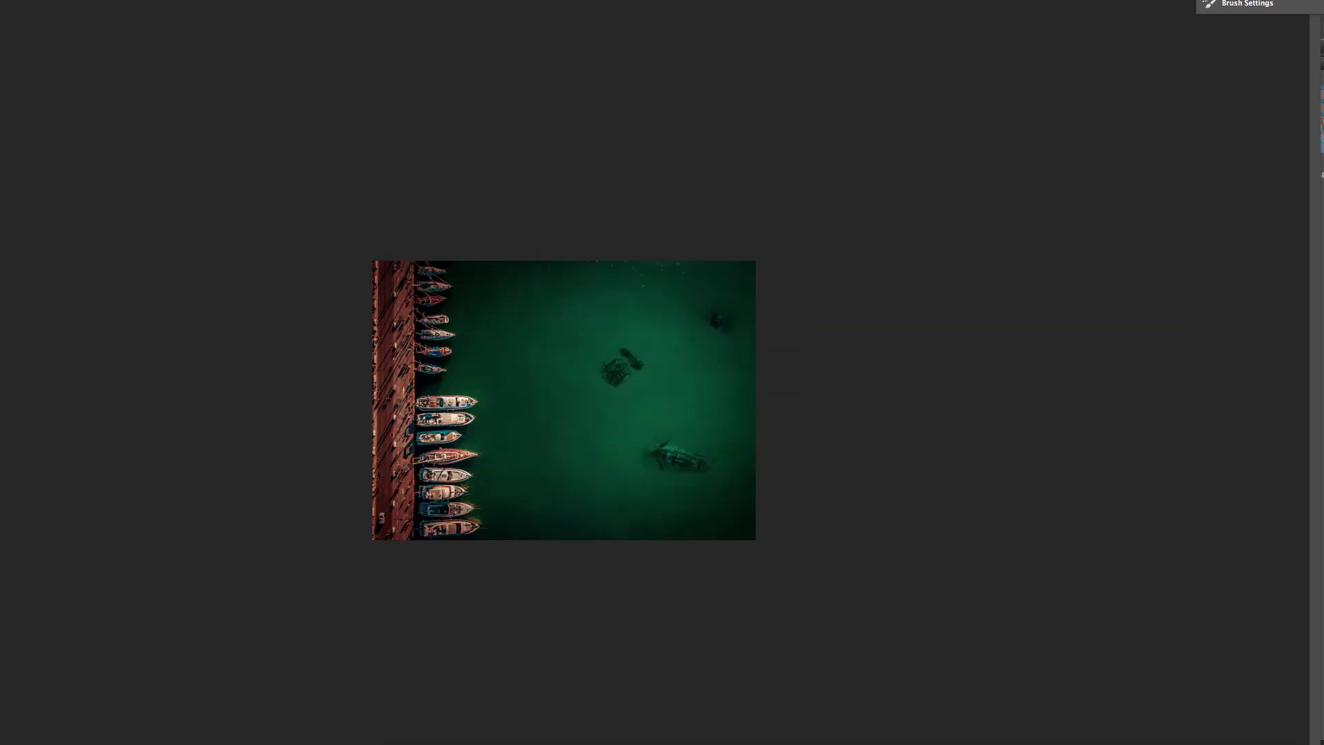
key(ctrl+w)
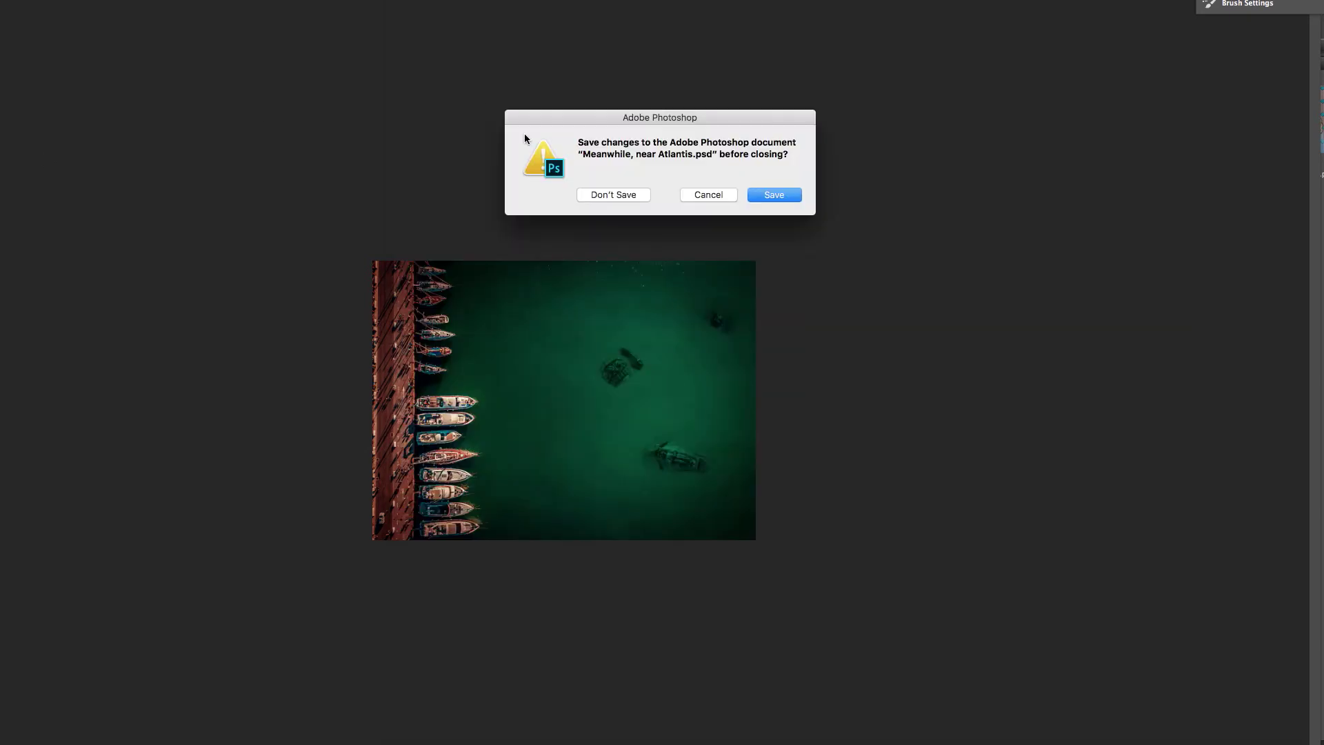
click(613, 195)
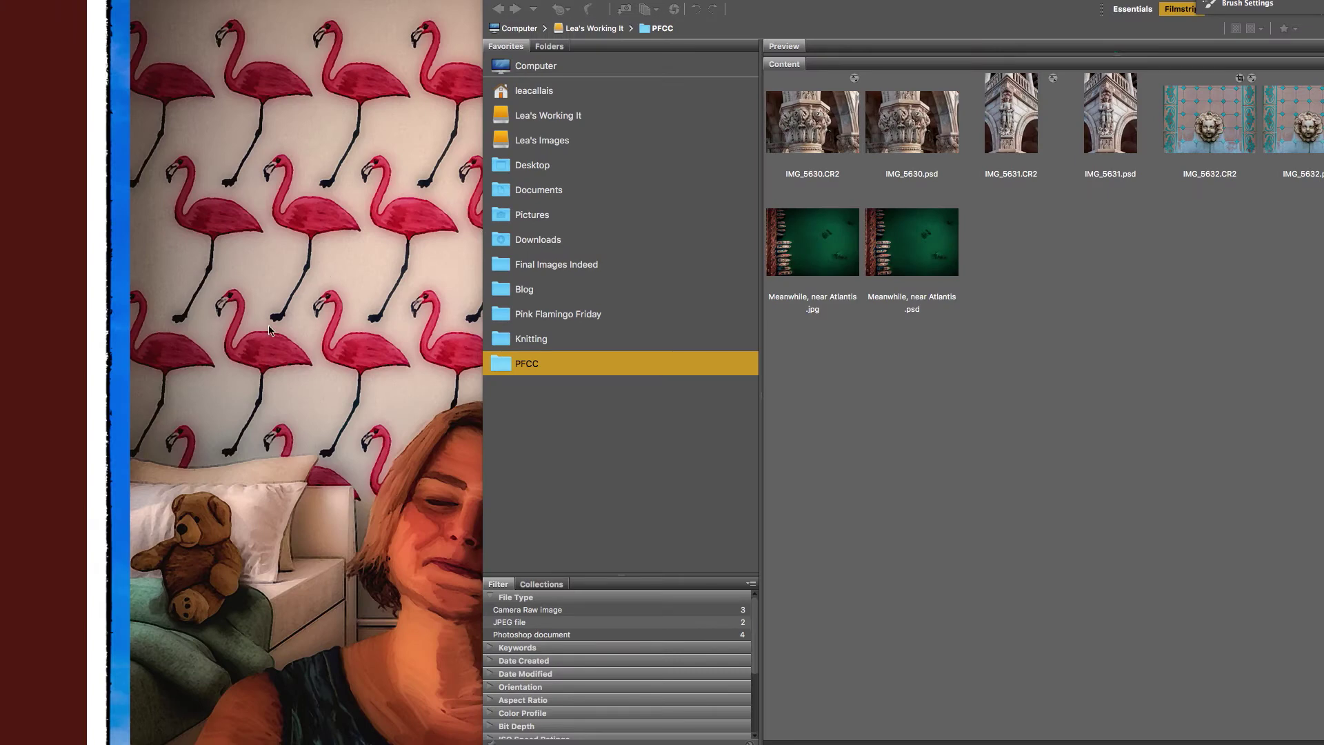